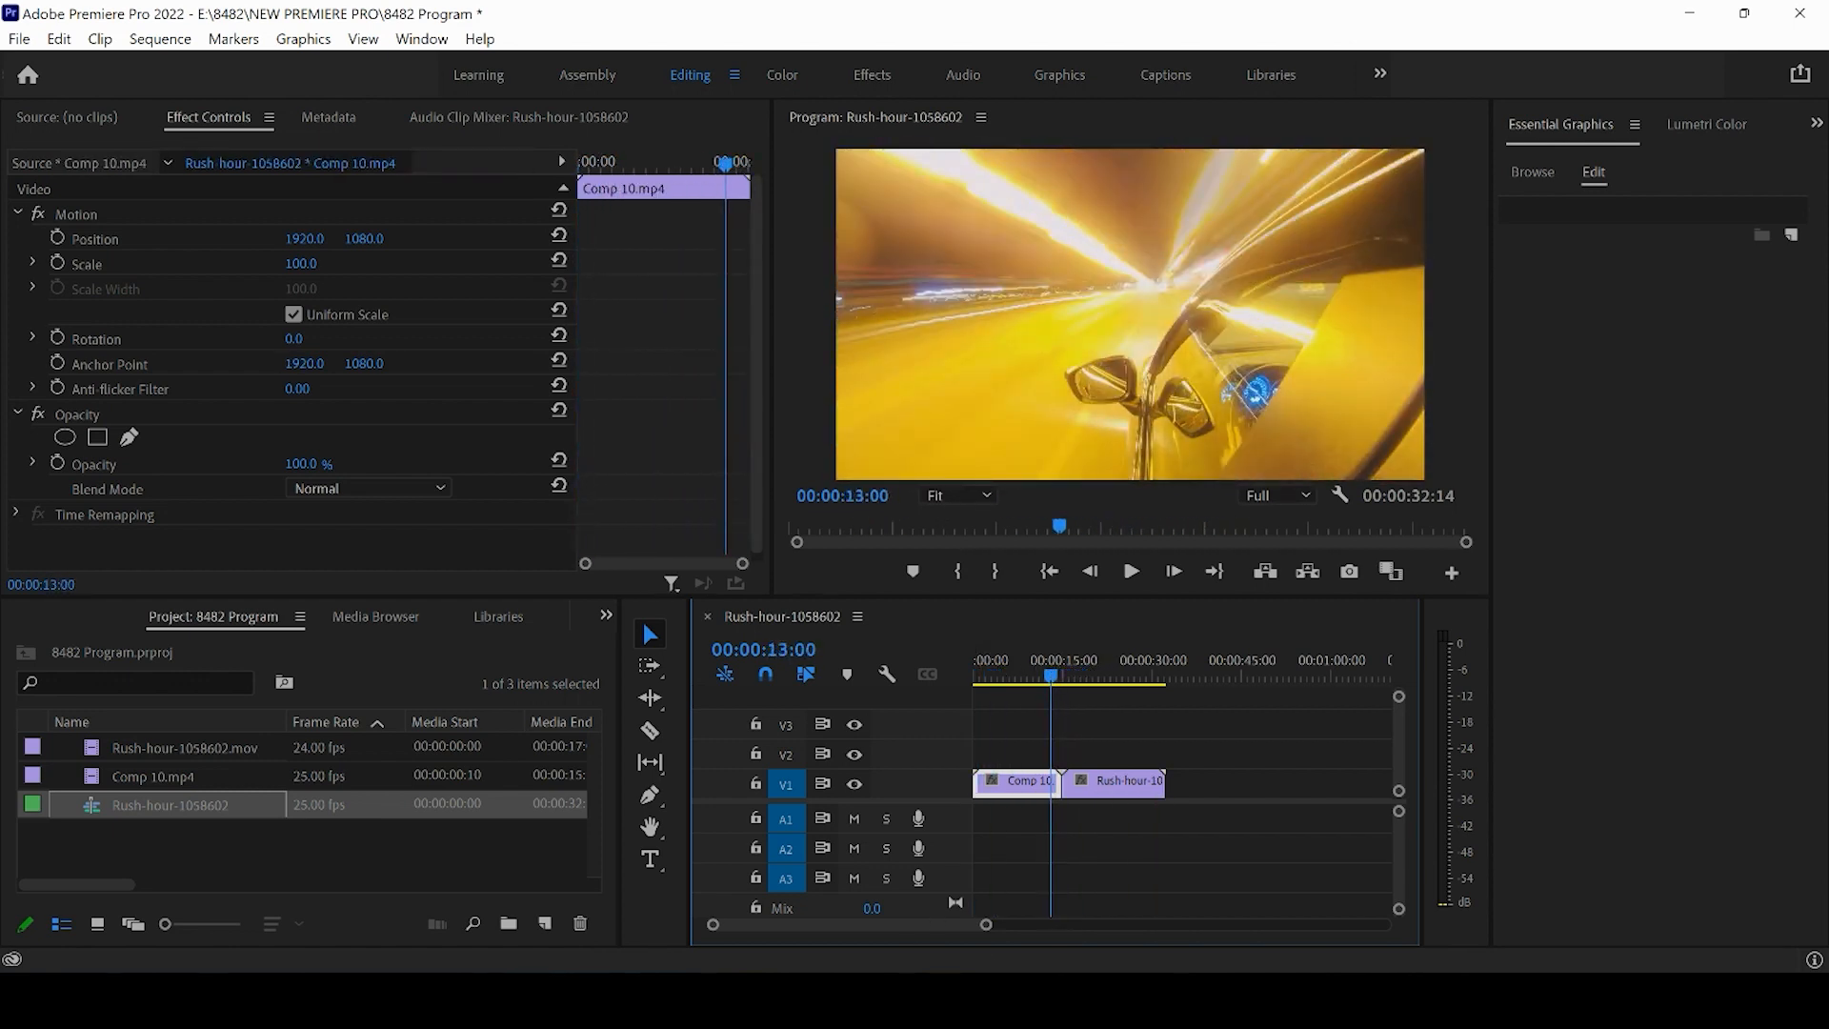
# - Select both clips on V1 and paste a copy of them starting near the one-minute mark
pyautogui.moveTo(986, 924); pyautogui.dragTo(1057, 926)
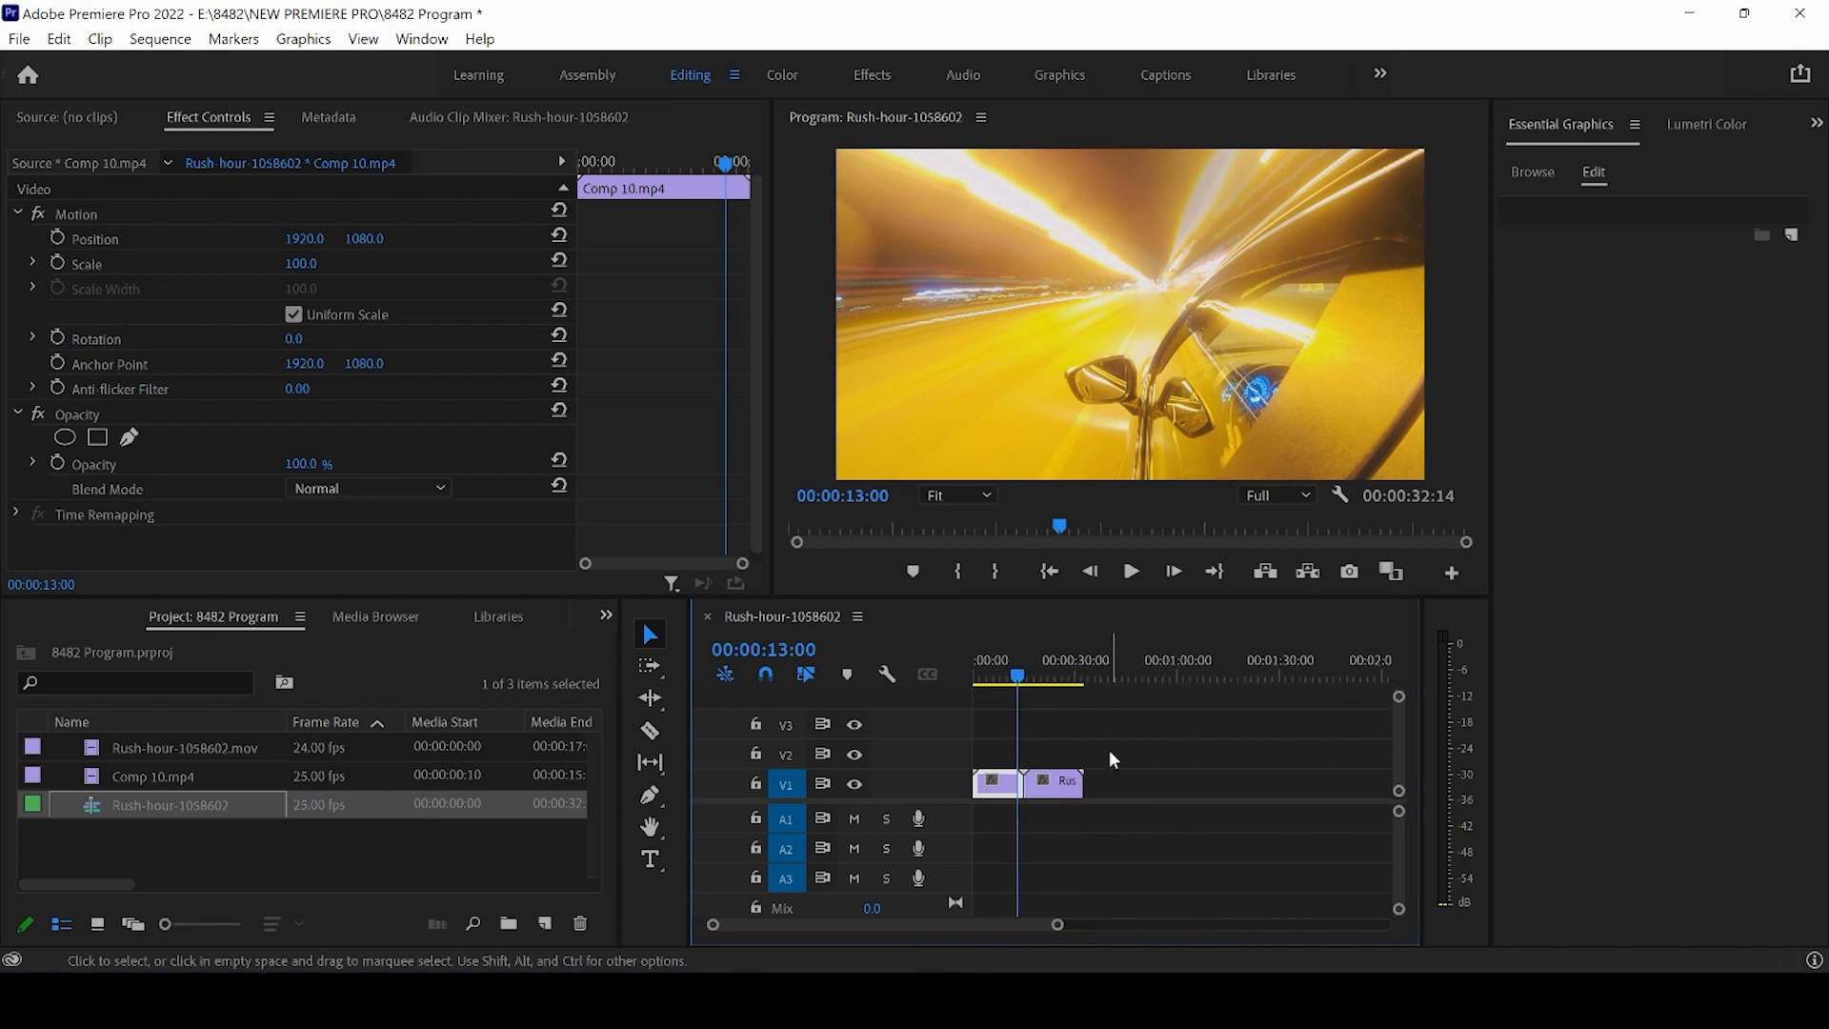
pyautogui.moveTo(1109, 752); pyautogui.dragTo(986, 807)
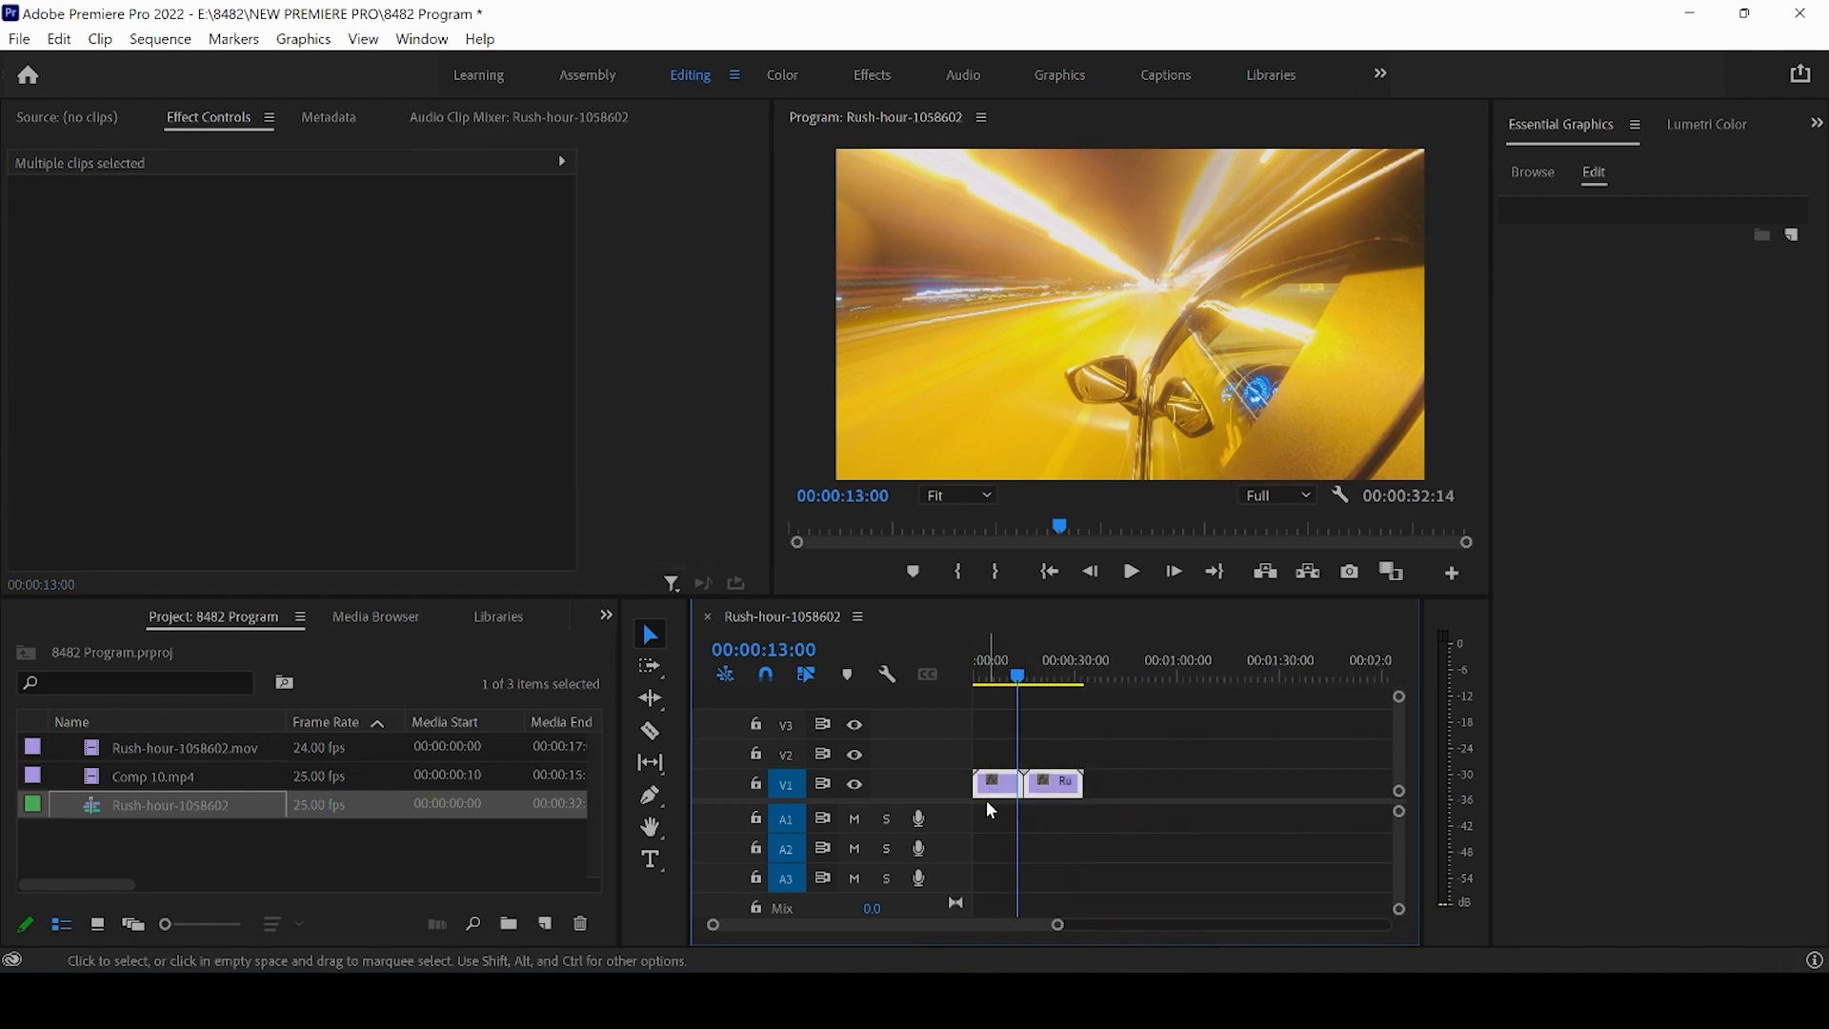
pyautogui.click(1144, 677)
pyautogui.hotkey('ctrl', 'v')
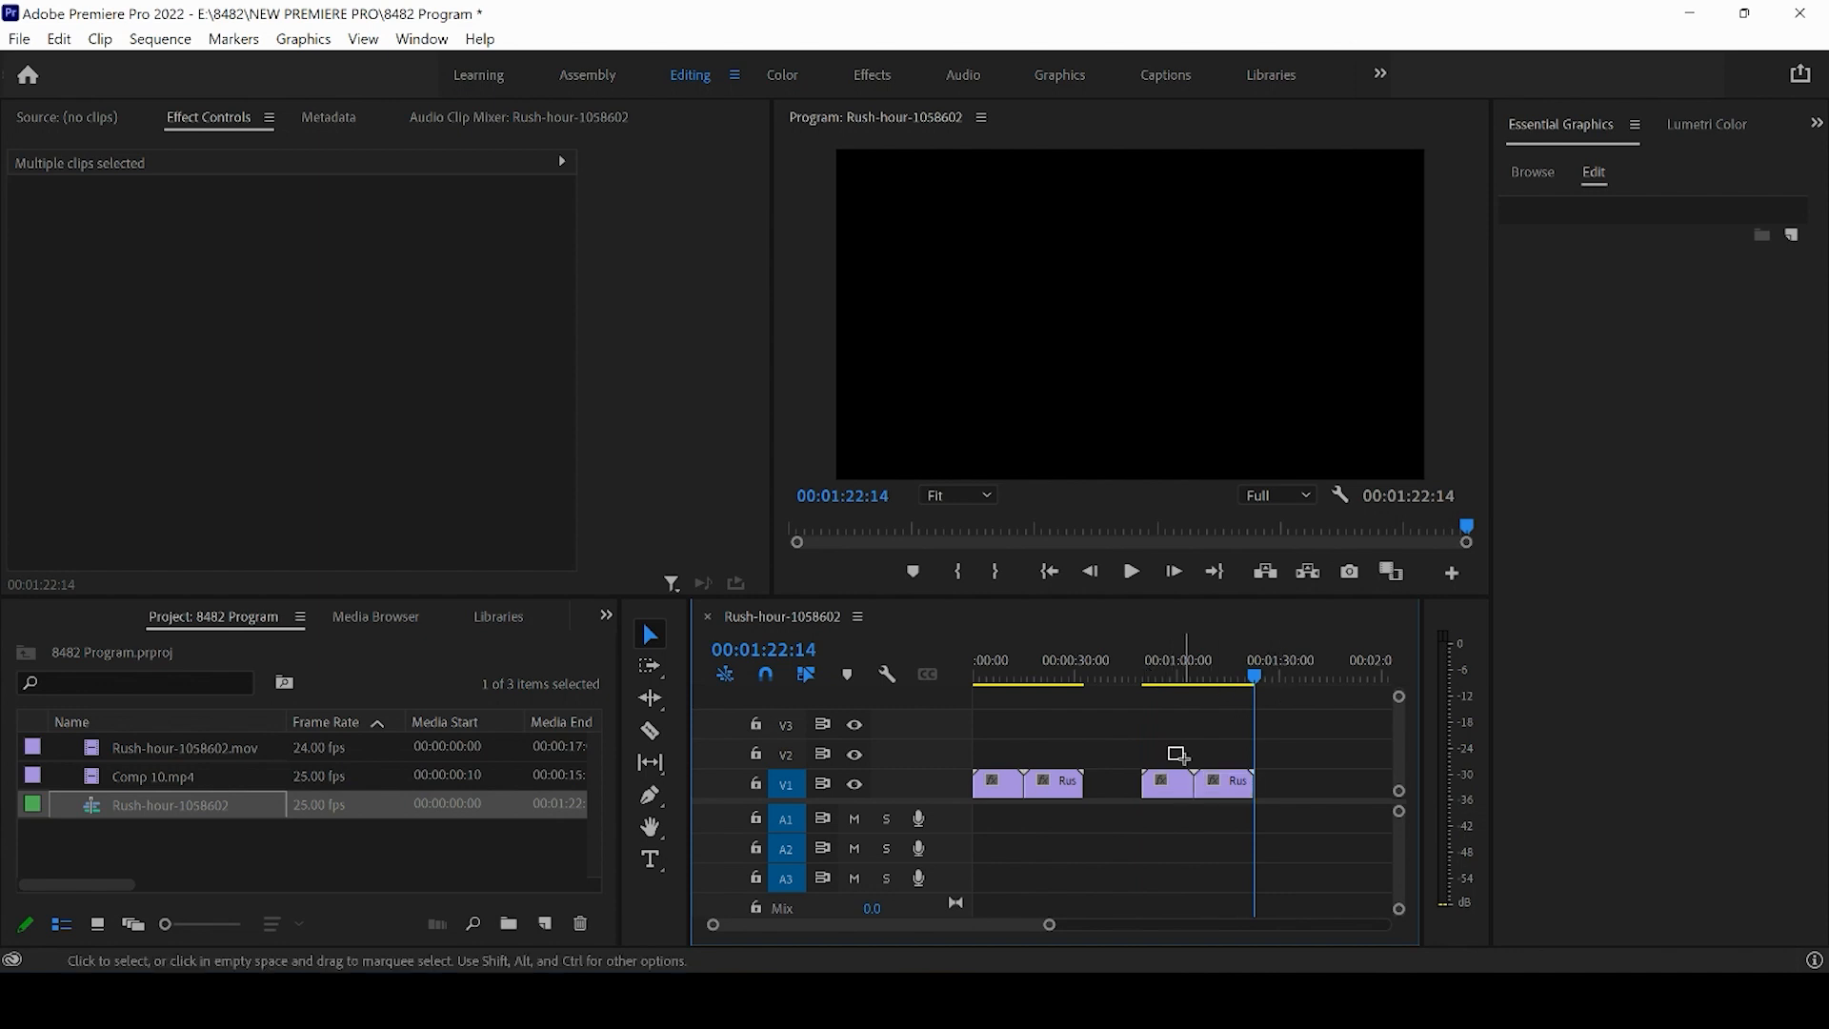
# - Select the pasted clip pair and paste another copy at about 02:28 on V1
pyautogui.moveTo(1169, 748); pyautogui.dragTo(1229, 808)
pyautogui.moveTo(1169, 728); pyautogui.dragTo(1225, 799)
pyautogui.moveTo(1050, 924); pyautogui.dragTo(1128, 924)
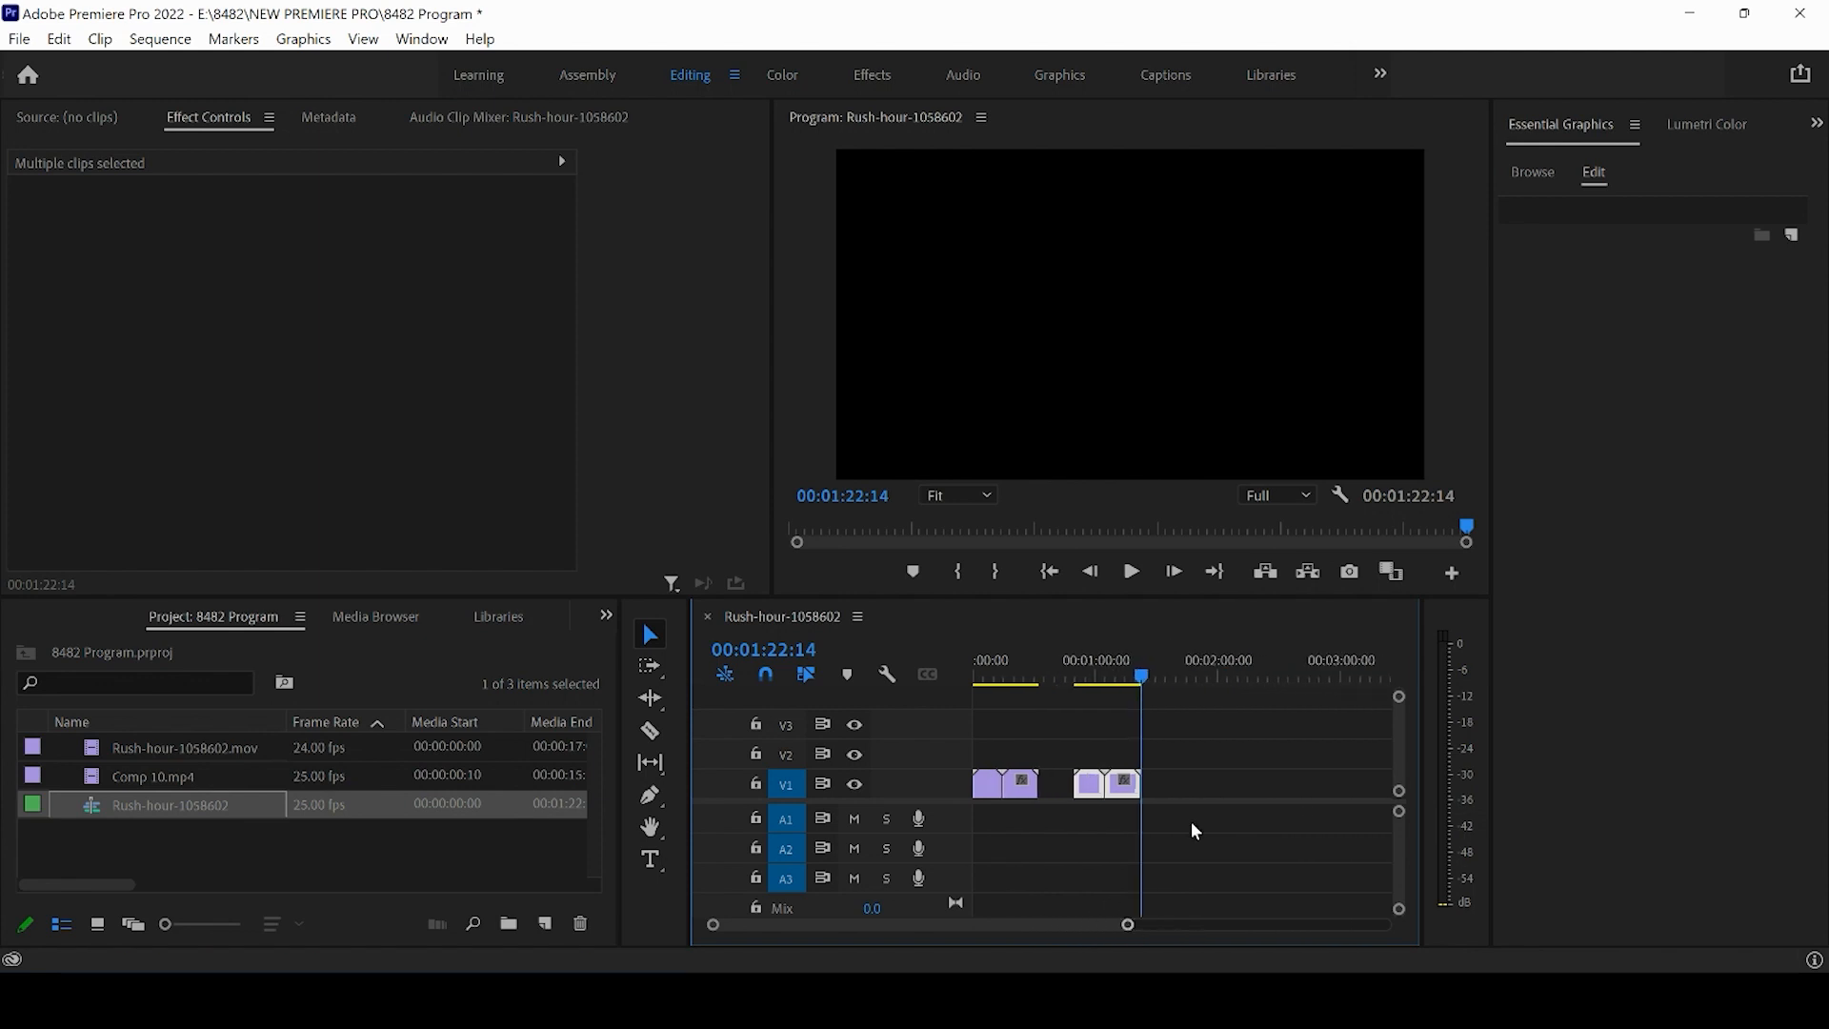
pyautogui.click(1200, 675)
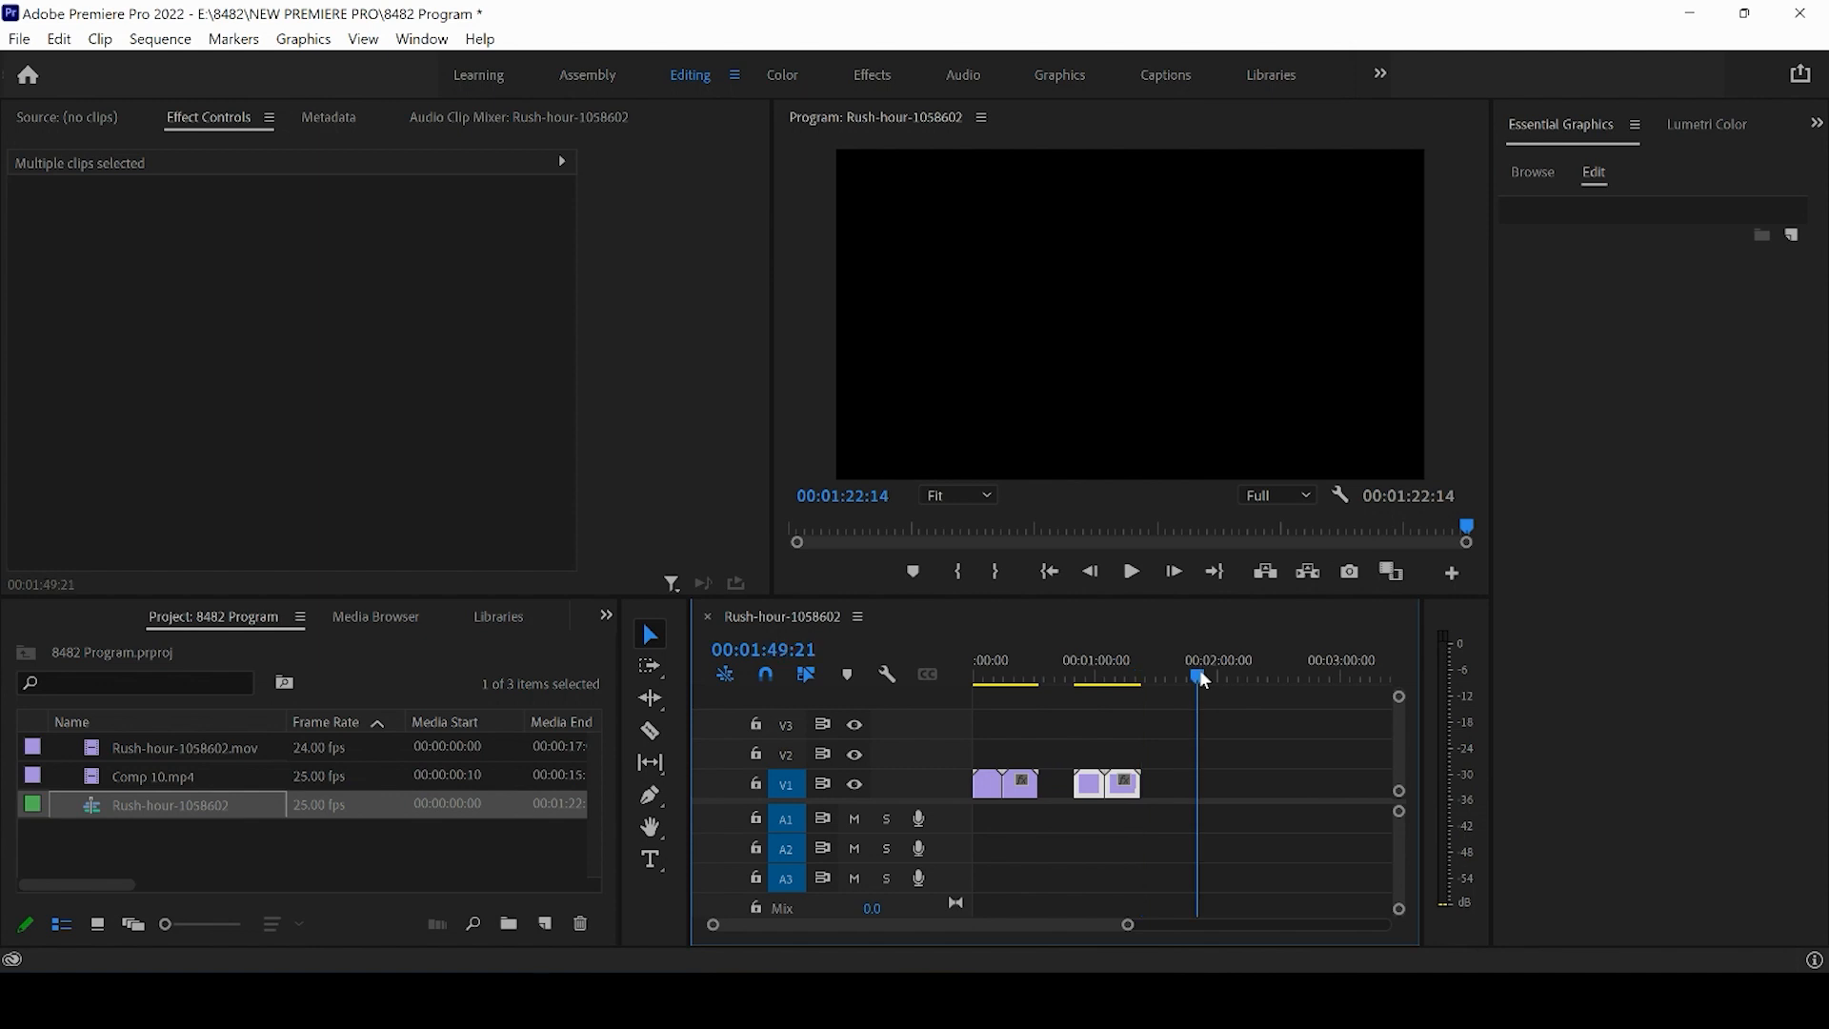
pyautogui.click(1278, 675)
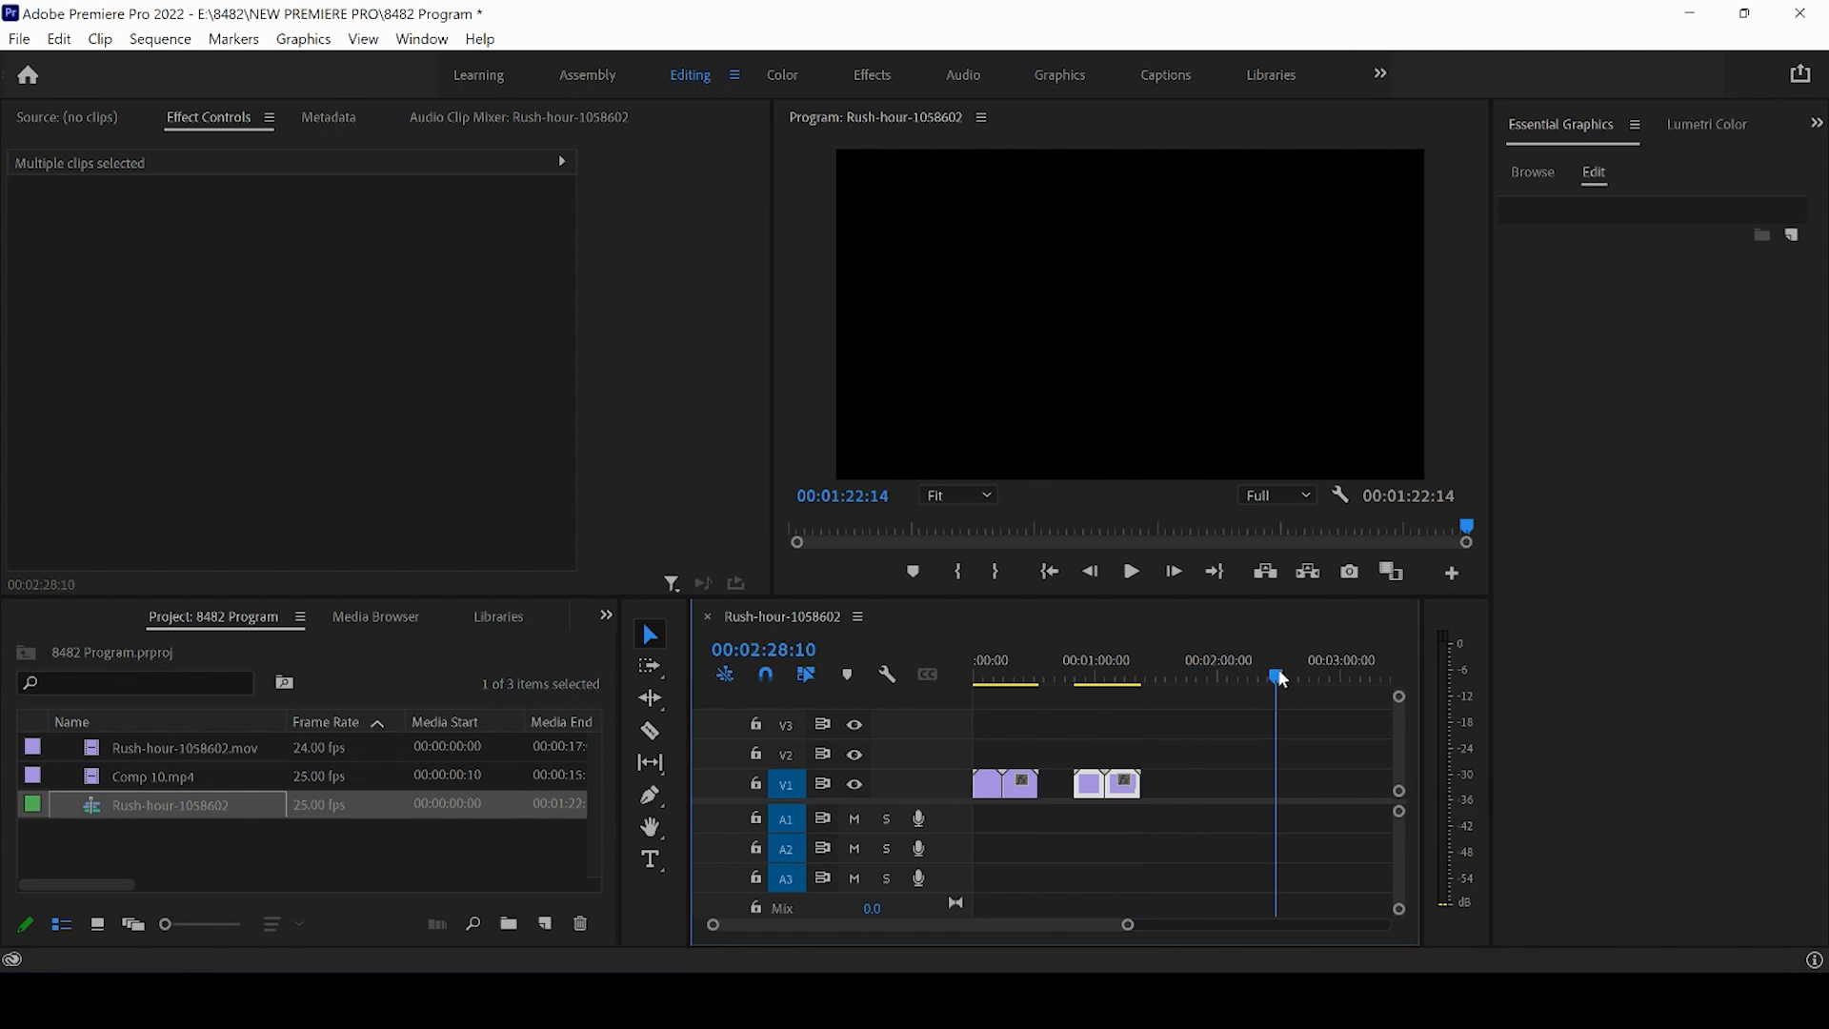
pyautogui.hotkey('ctrl', 'v')
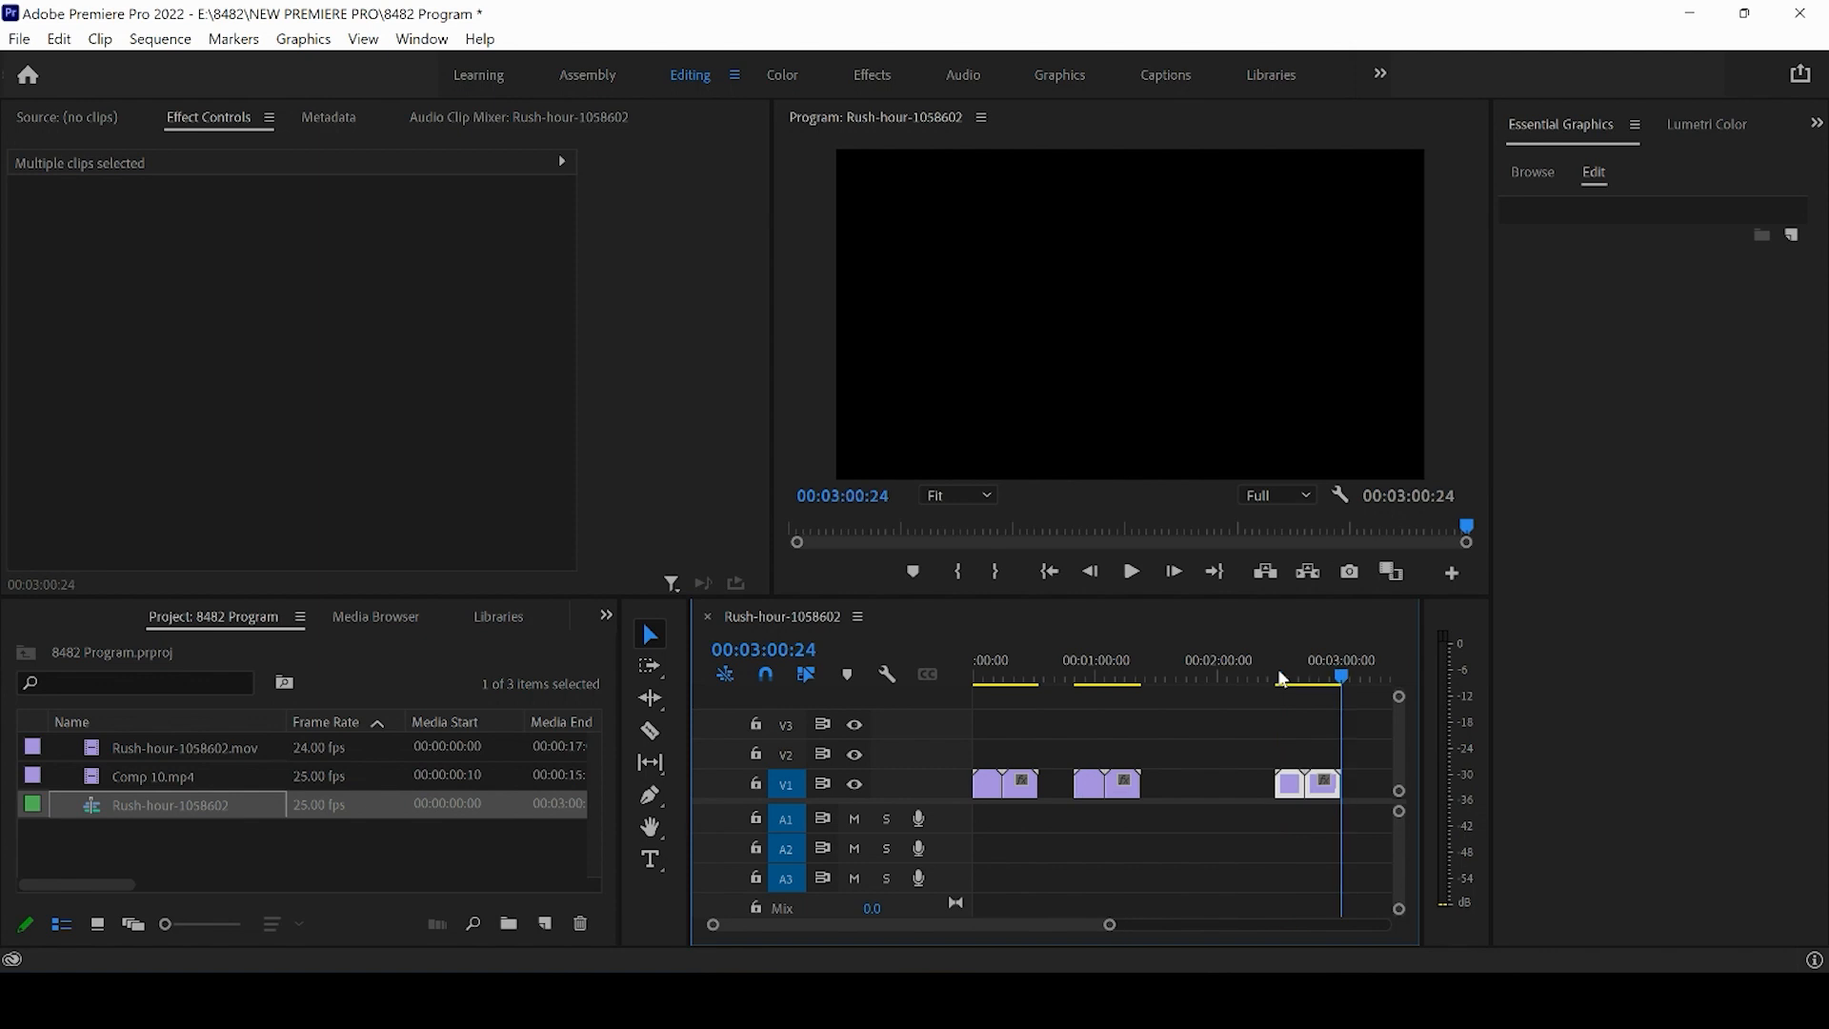
# - Paste a further copy of the clip pair at about 01:37 on V1
pyautogui.moveTo(1046, 674); pyautogui.dragTo(850, 672)
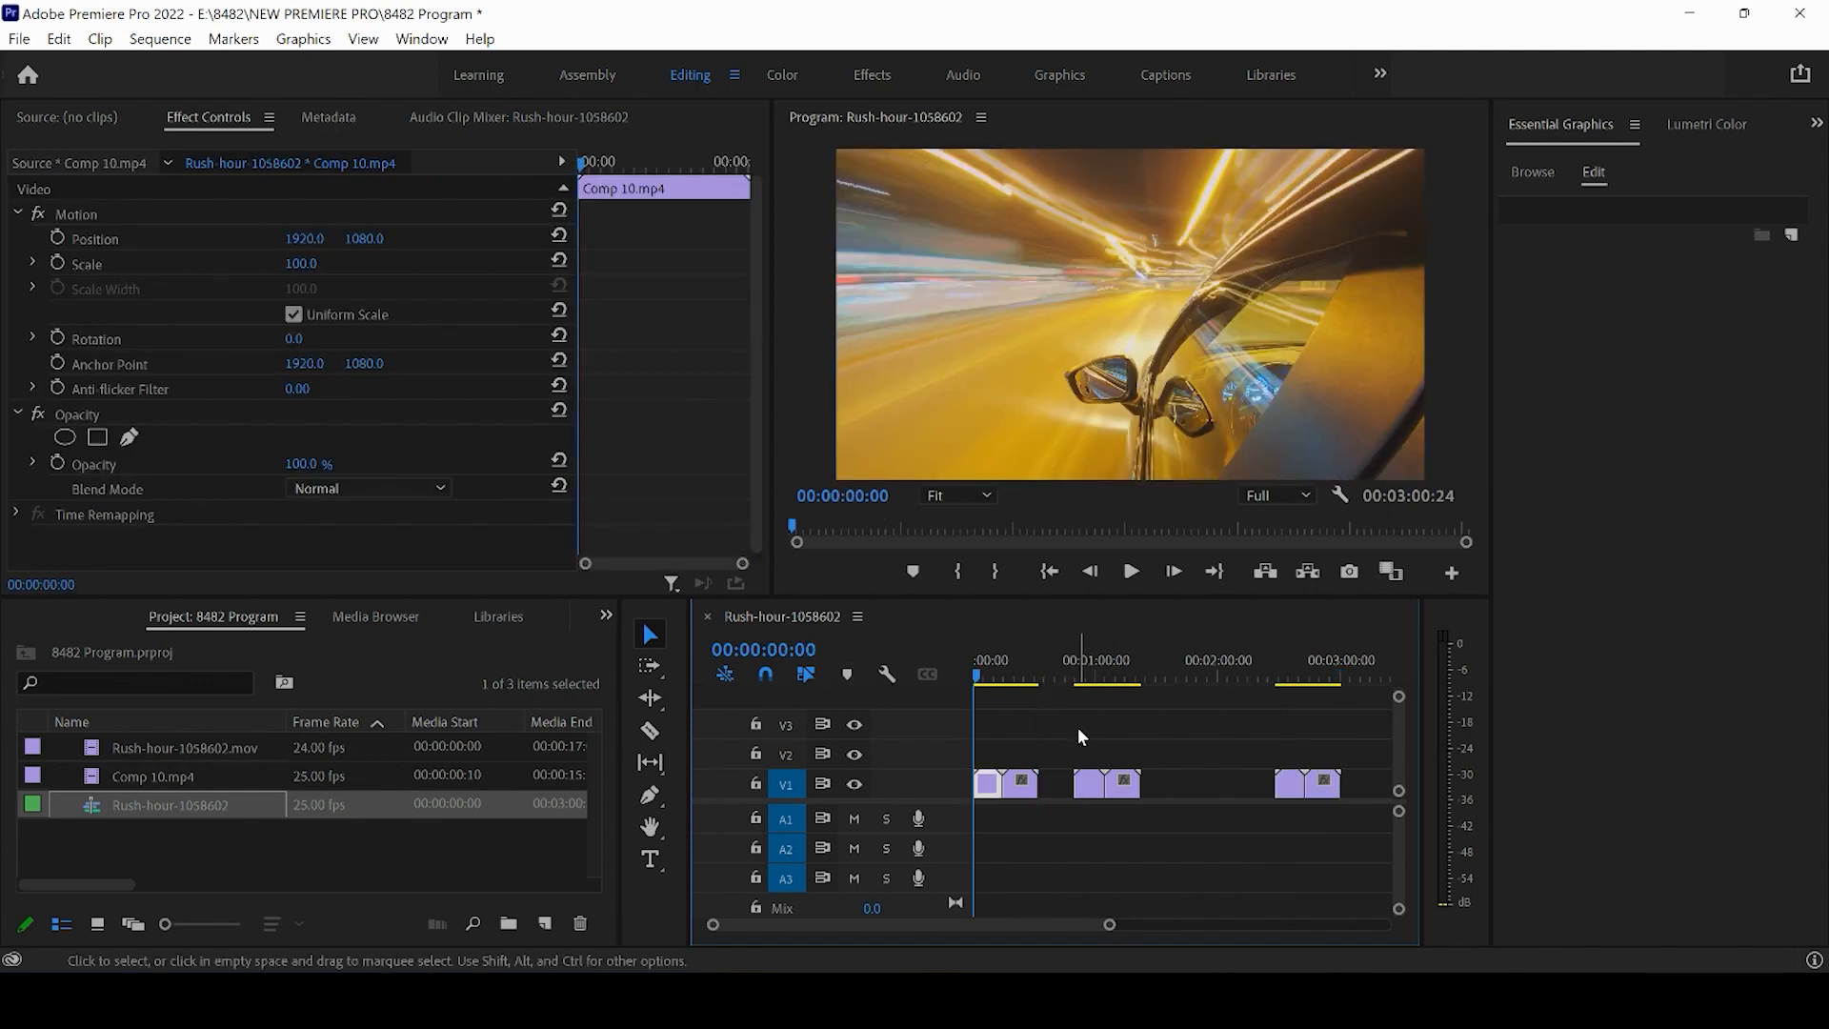
pyautogui.click(1173, 677)
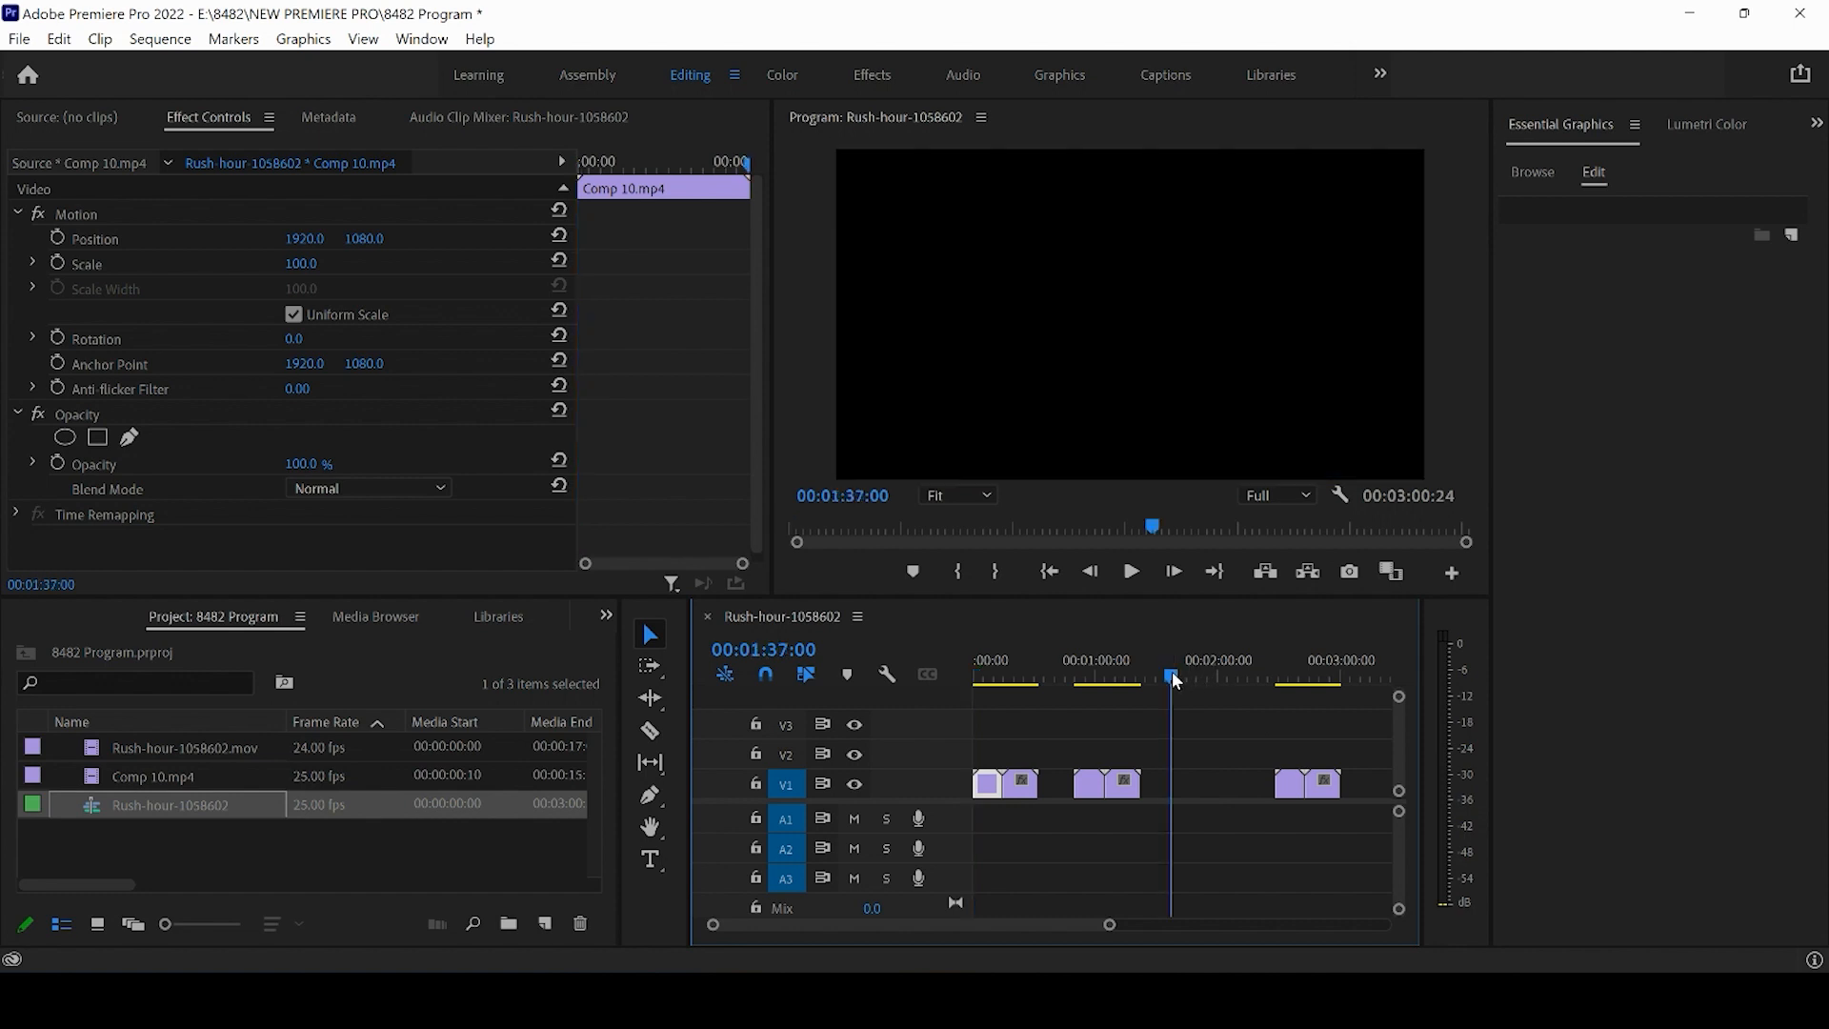
pyautogui.hotkey('ctrl', 'v')
pyautogui.moveTo(1173, 677)
pyautogui.mouseDown()
pyautogui.moveTo(1217, 676)
pyautogui.moveTo(1192, 686)
pyautogui.mouseUp()
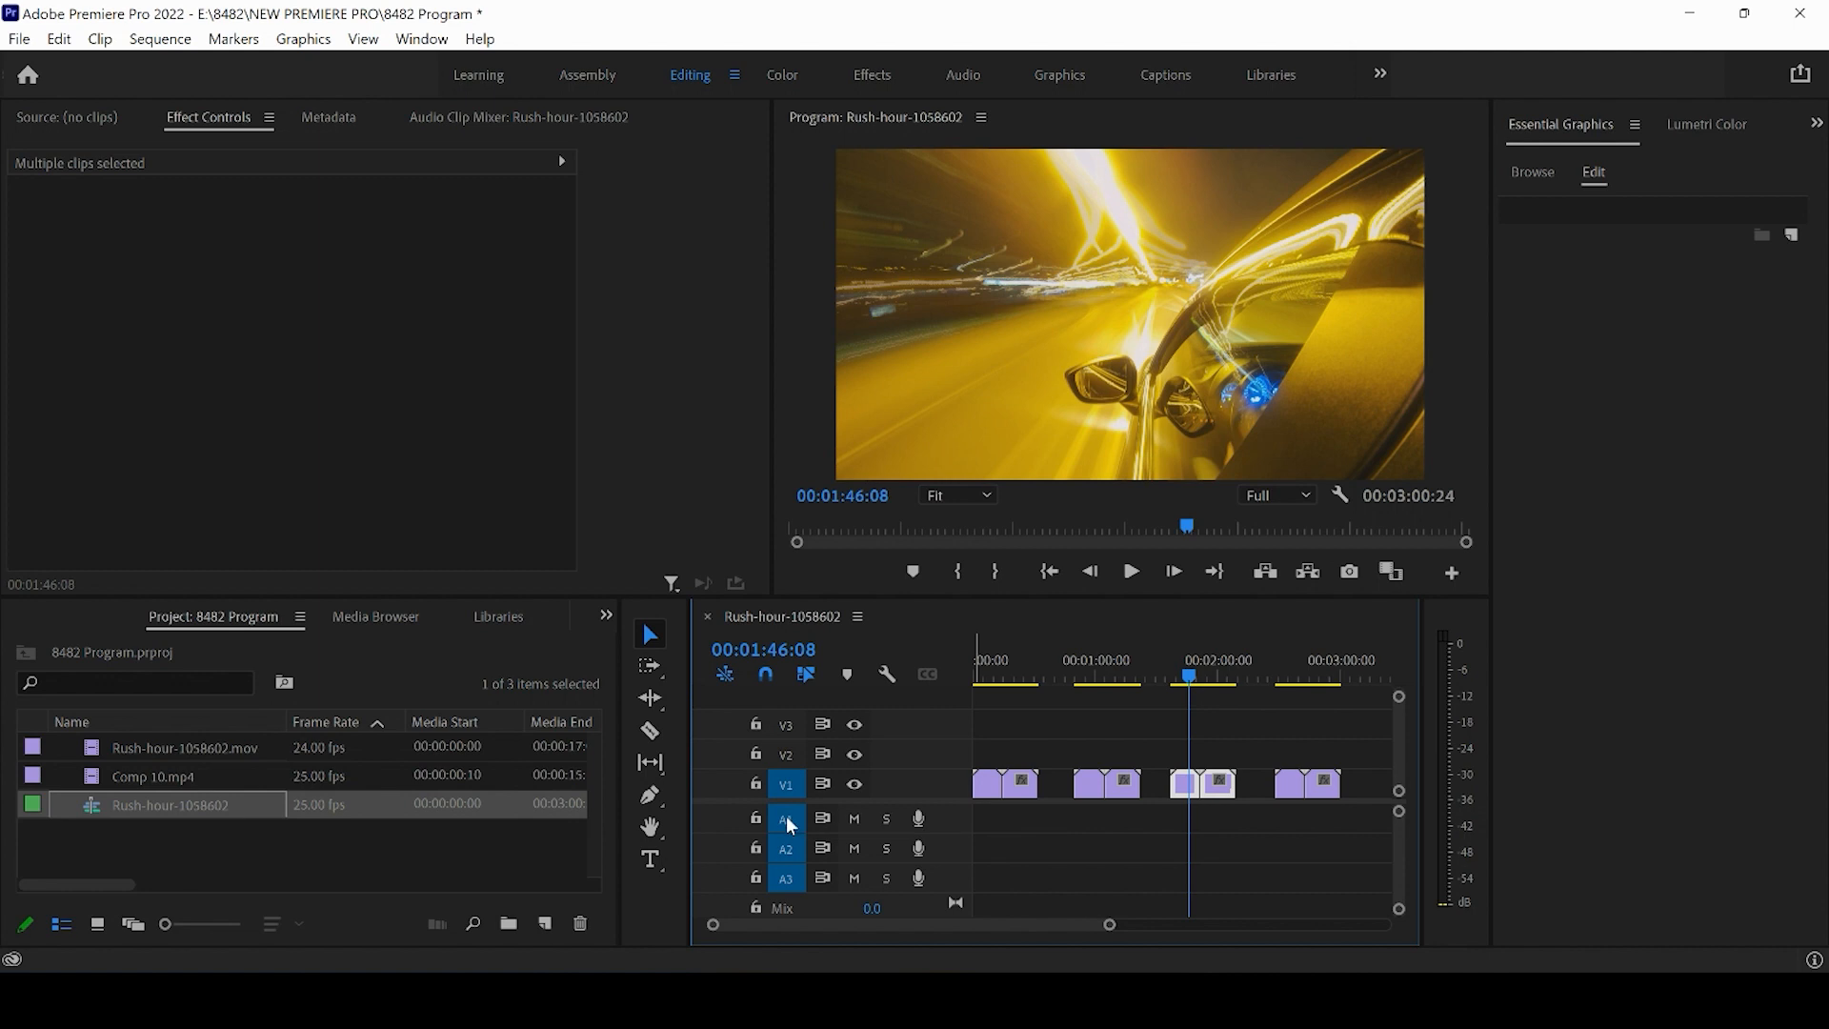
# - Turn off audio track targeting and paste a copy at the end of V1 around 03:27
pyautogui.click(787, 818)
pyautogui.click(787, 847)
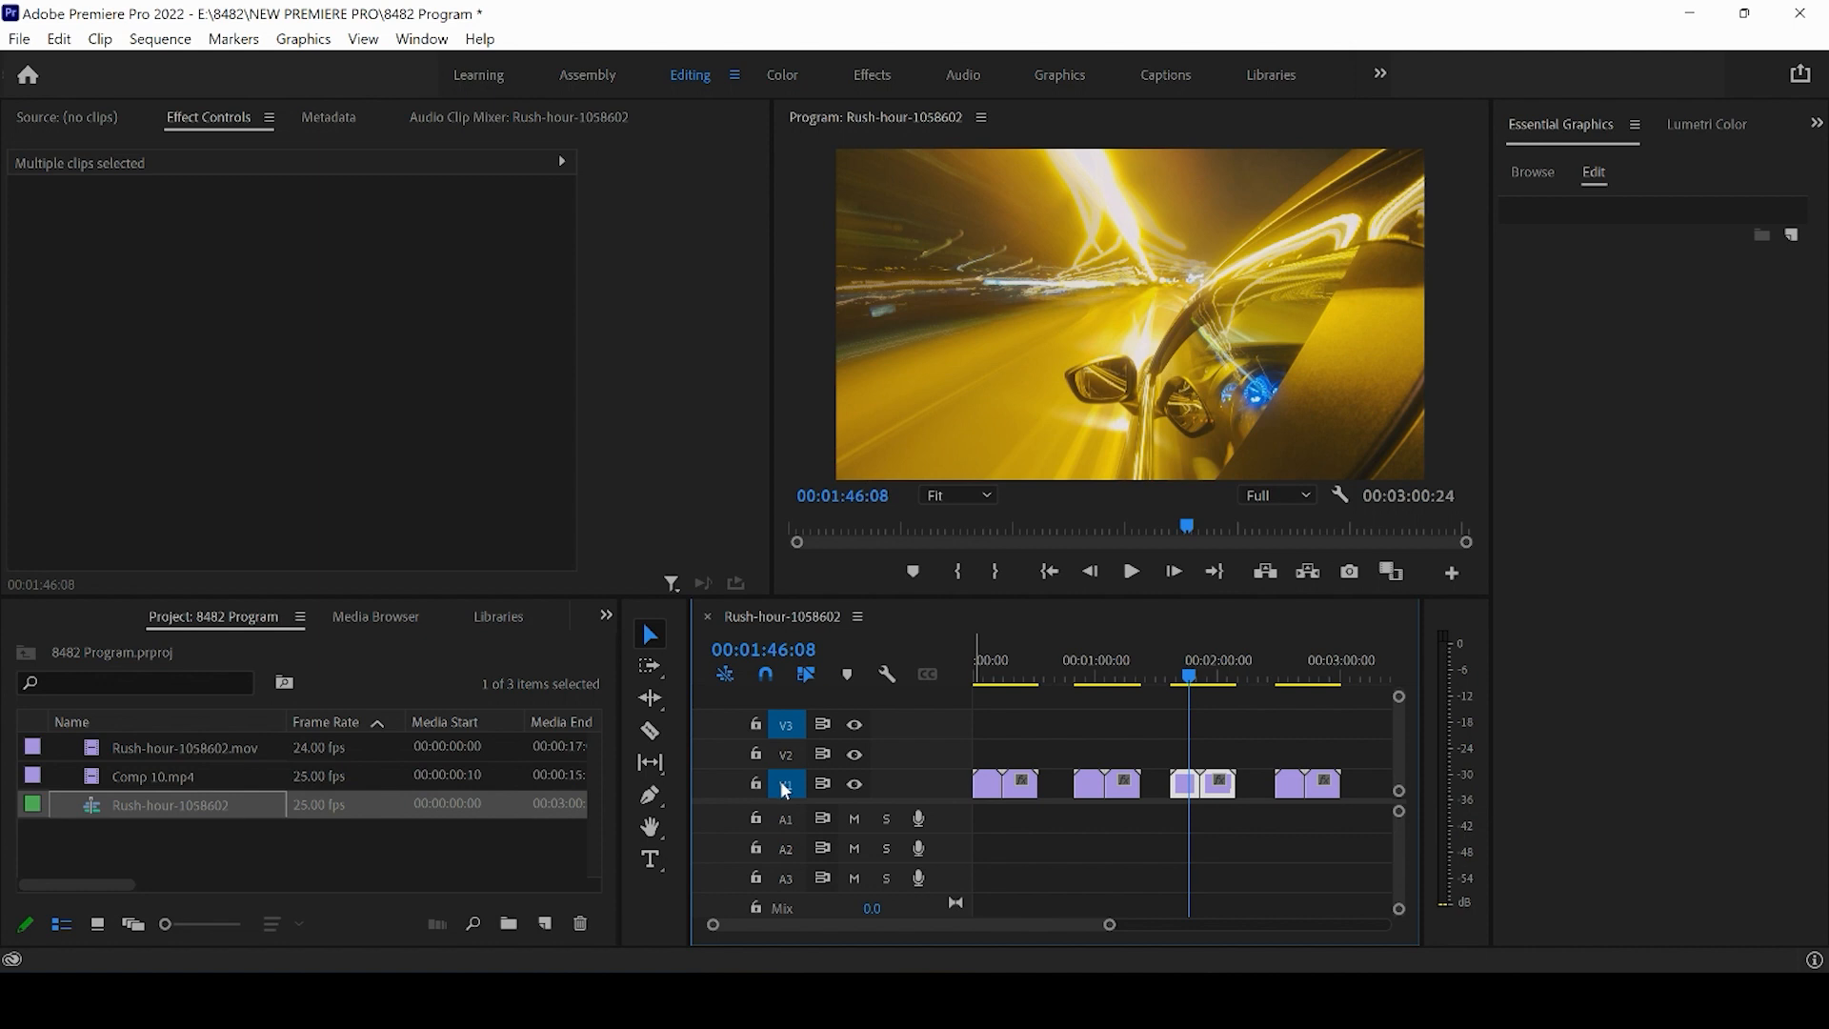
pyautogui.moveTo(1113, 930); pyautogui.dragTo(1208, 927)
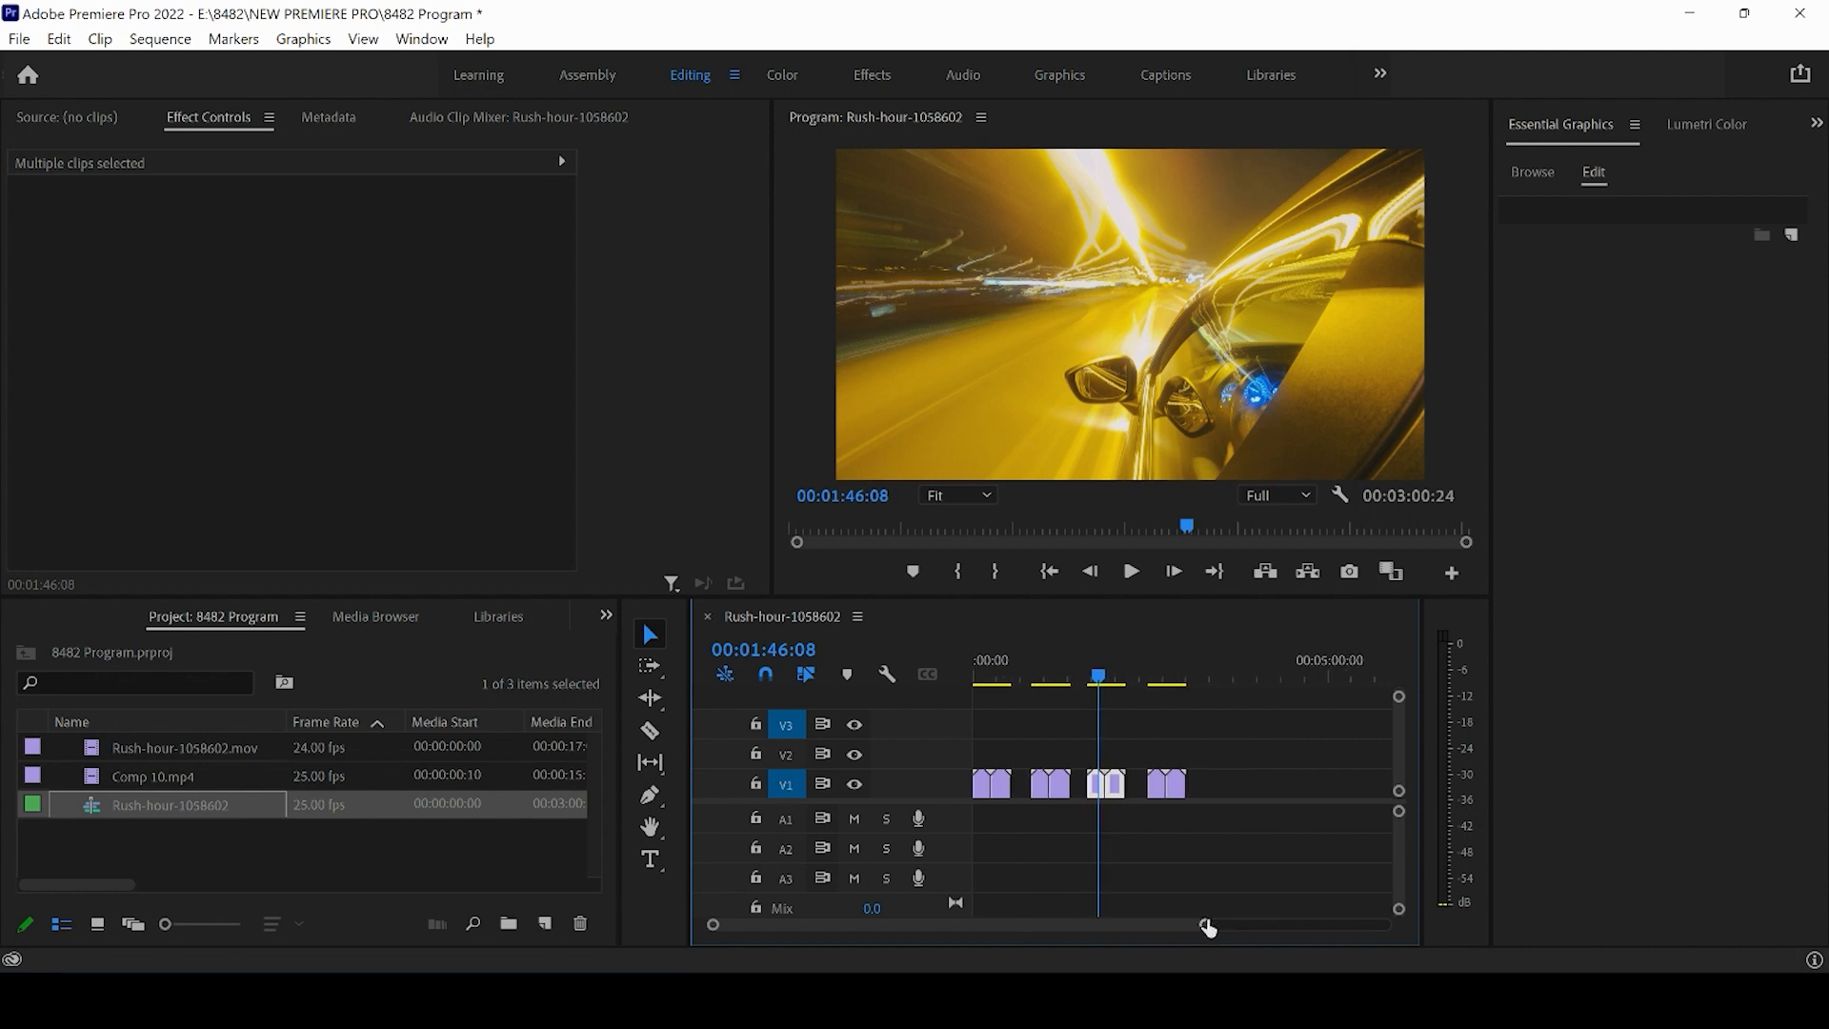
pyautogui.click(1202, 682)
pyautogui.hotkey('ctrl', 'v')
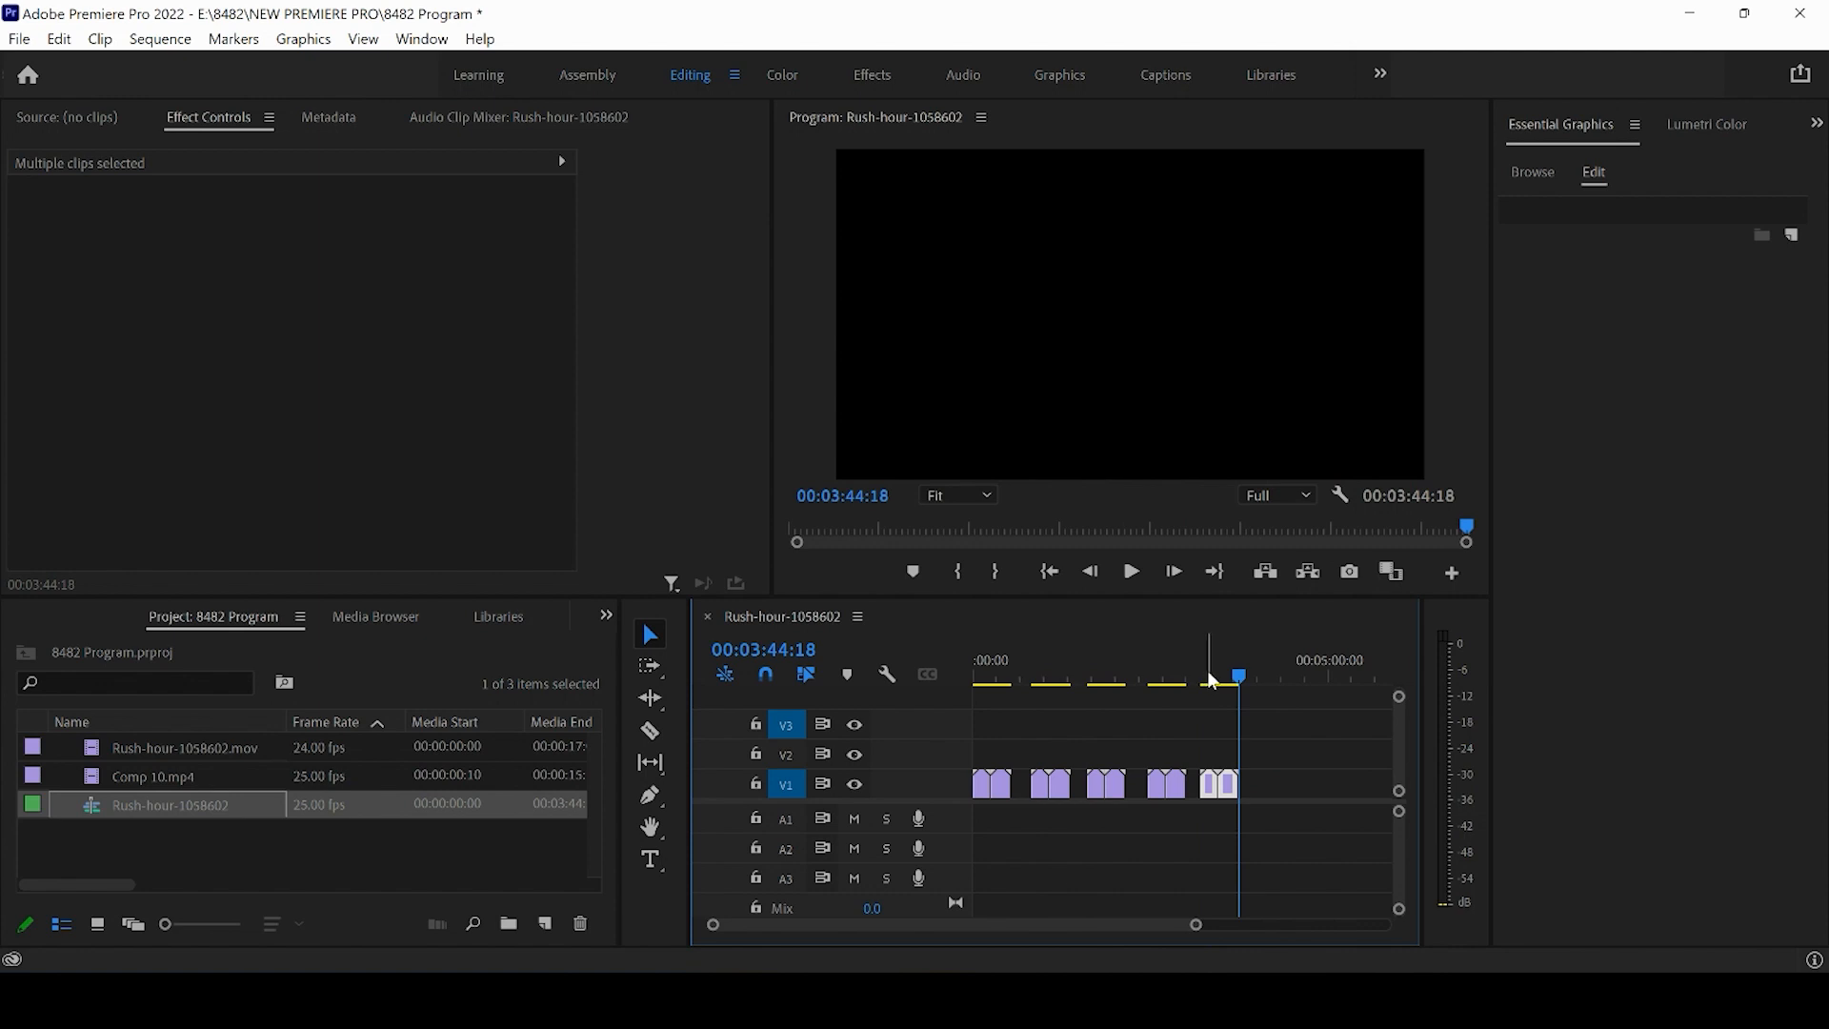
# - Untarget track V1 and paste a copy of the clips onto track V3 at about 04:00
pyautogui.click(786, 785)
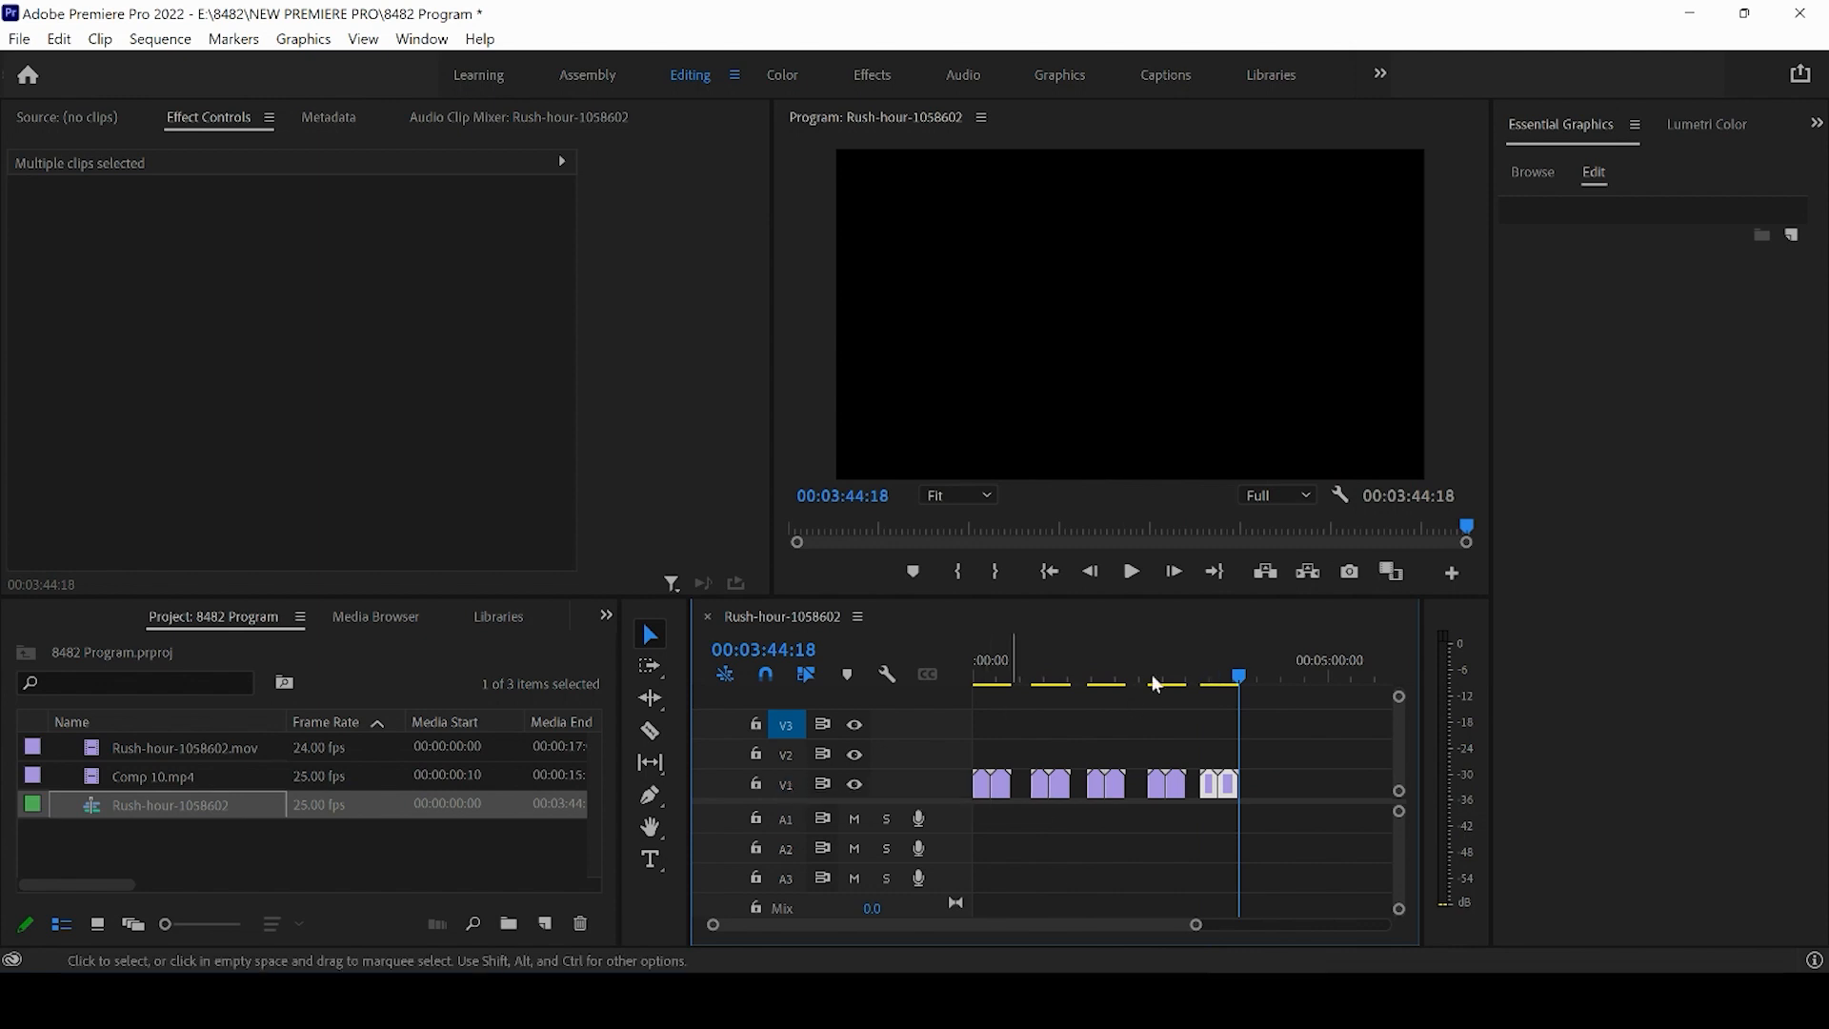
pyautogui.click(1260, 676)
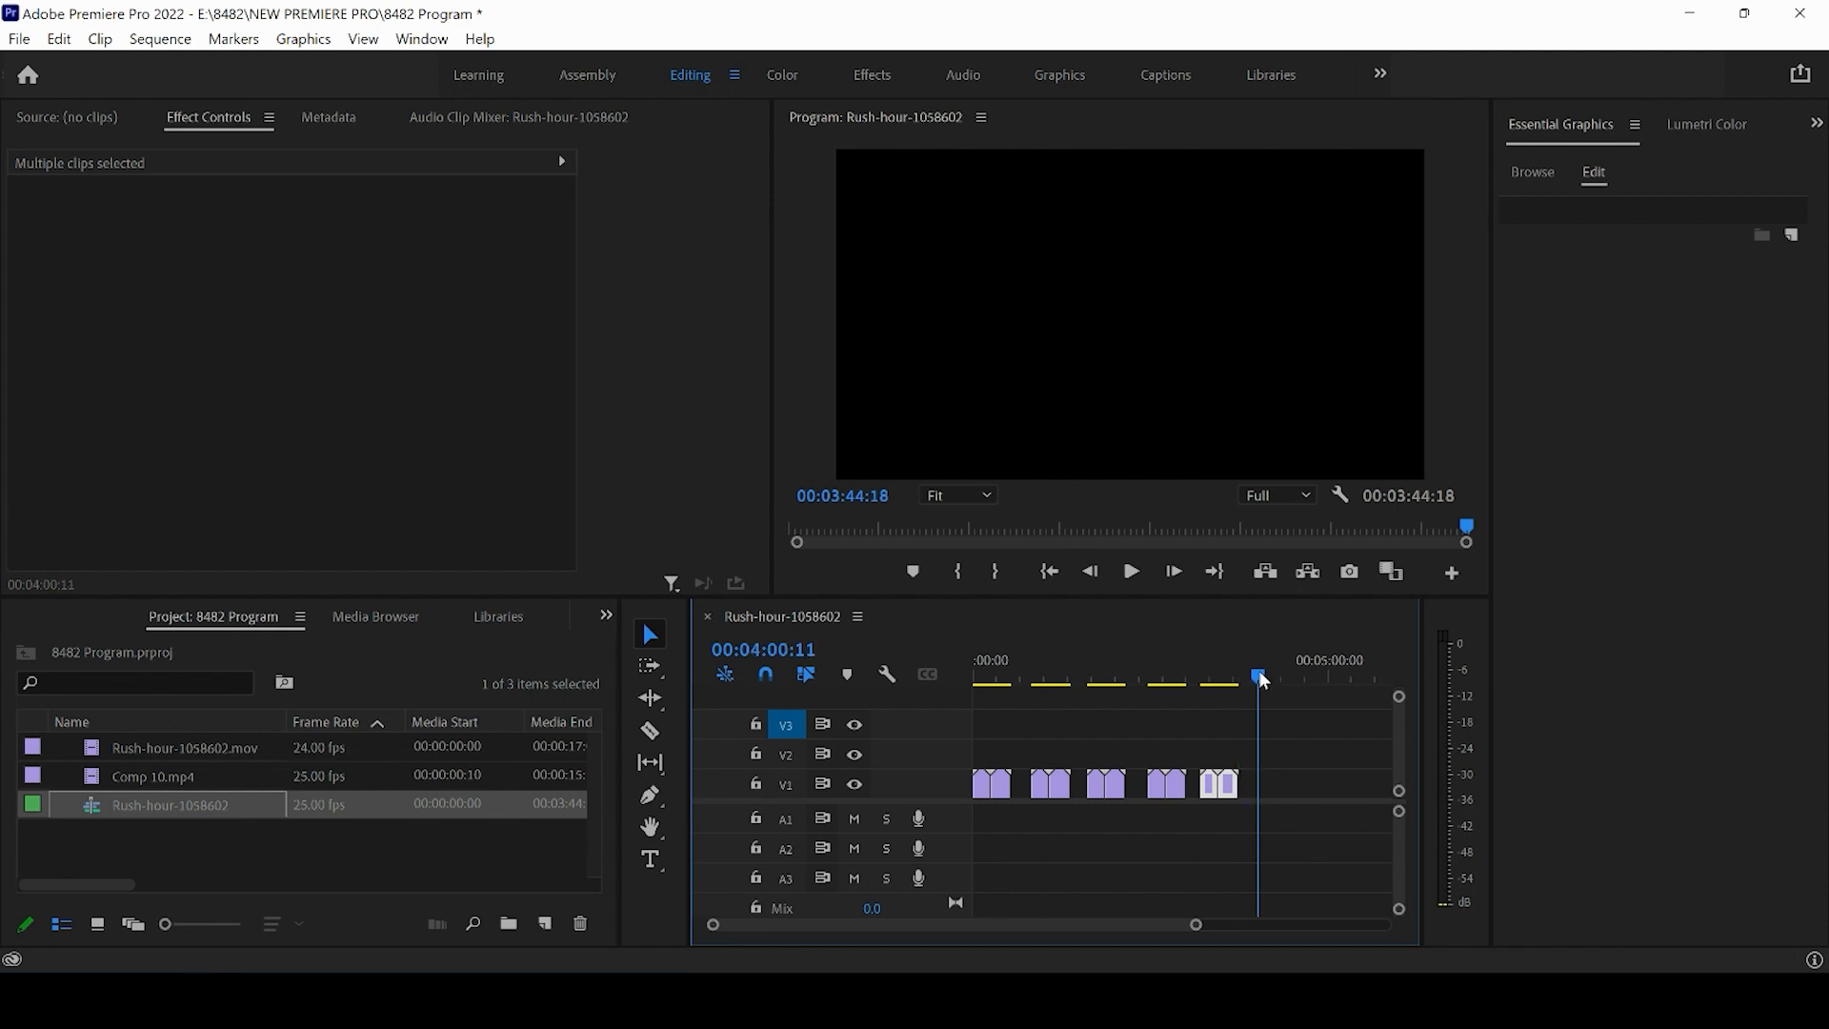
pyautogui.hotkey('ctrl', 'v')
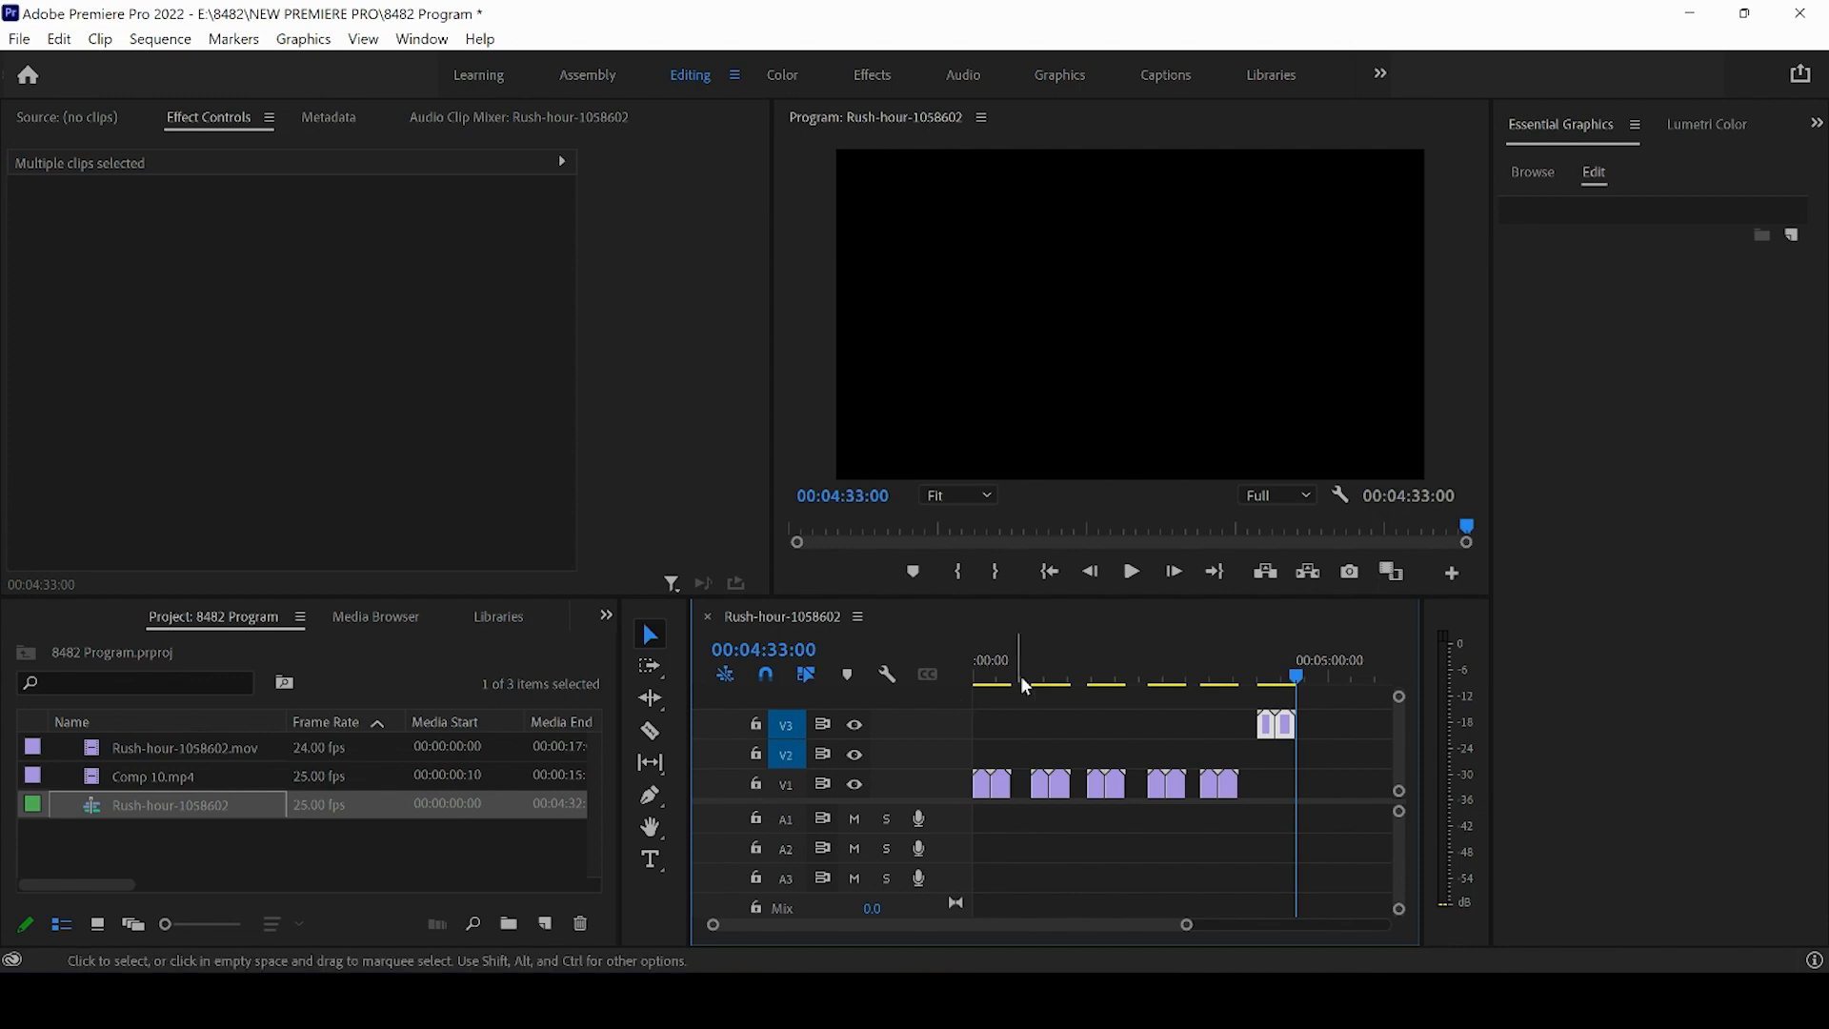
# - Paste a copy of the clips onto track V2 starting at about 04:45
pyautogui.click(1313, 670)
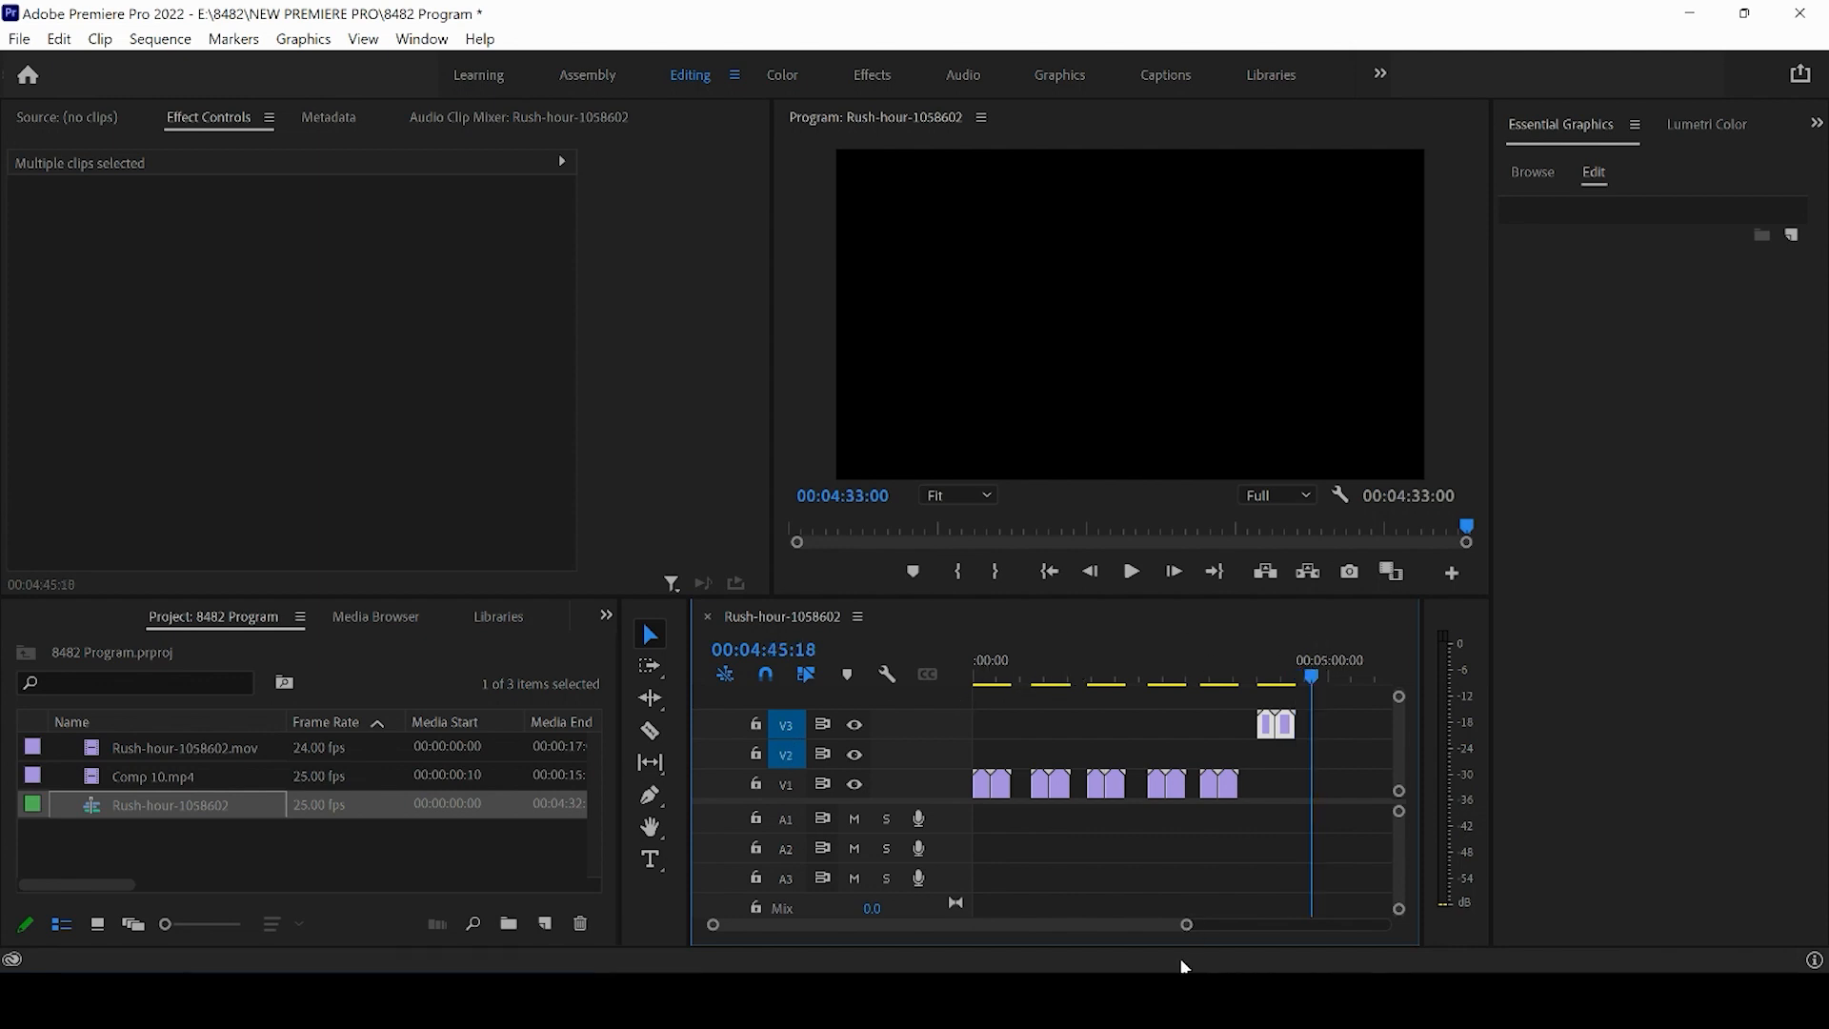
pyautogui.moveTo(1187, 926); pyautogui.dragTo(1224, 926)
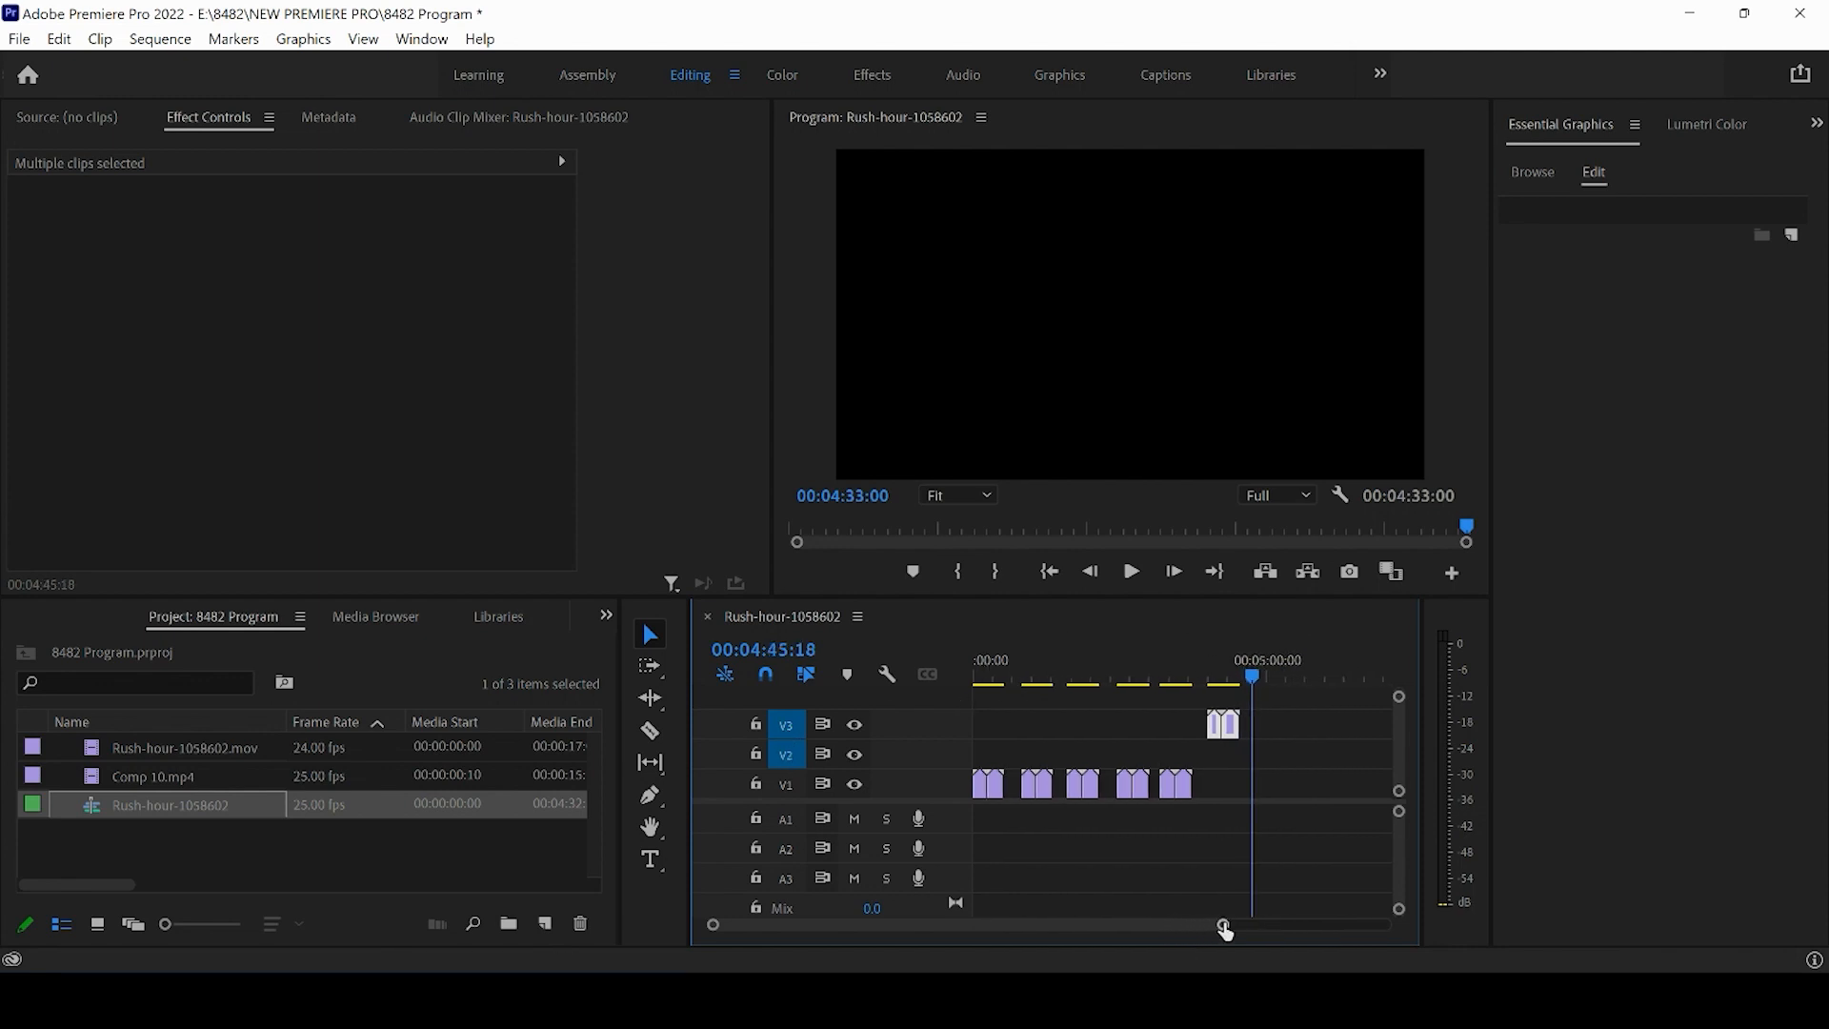
pyautogui.hotkey('ctrl', 'v')
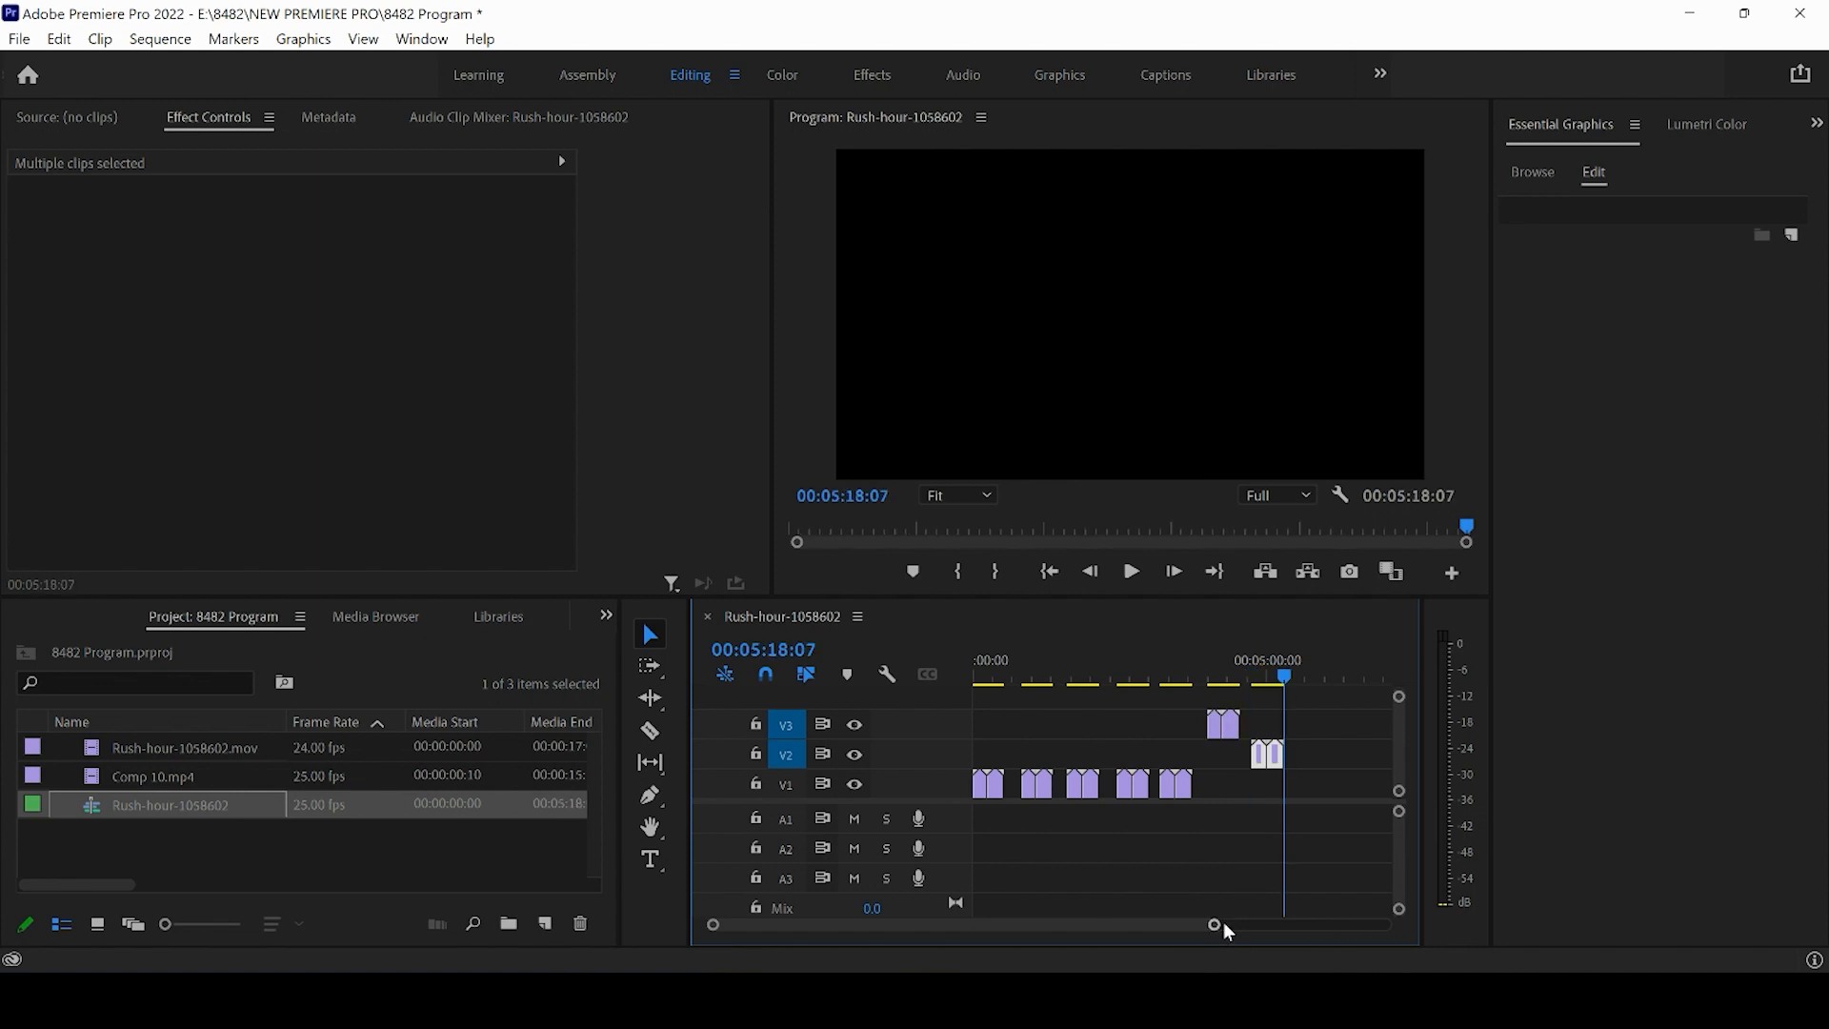
# - Shift the pasted V2 clips slightly later along the track
pyautogui.click(1262, 677)
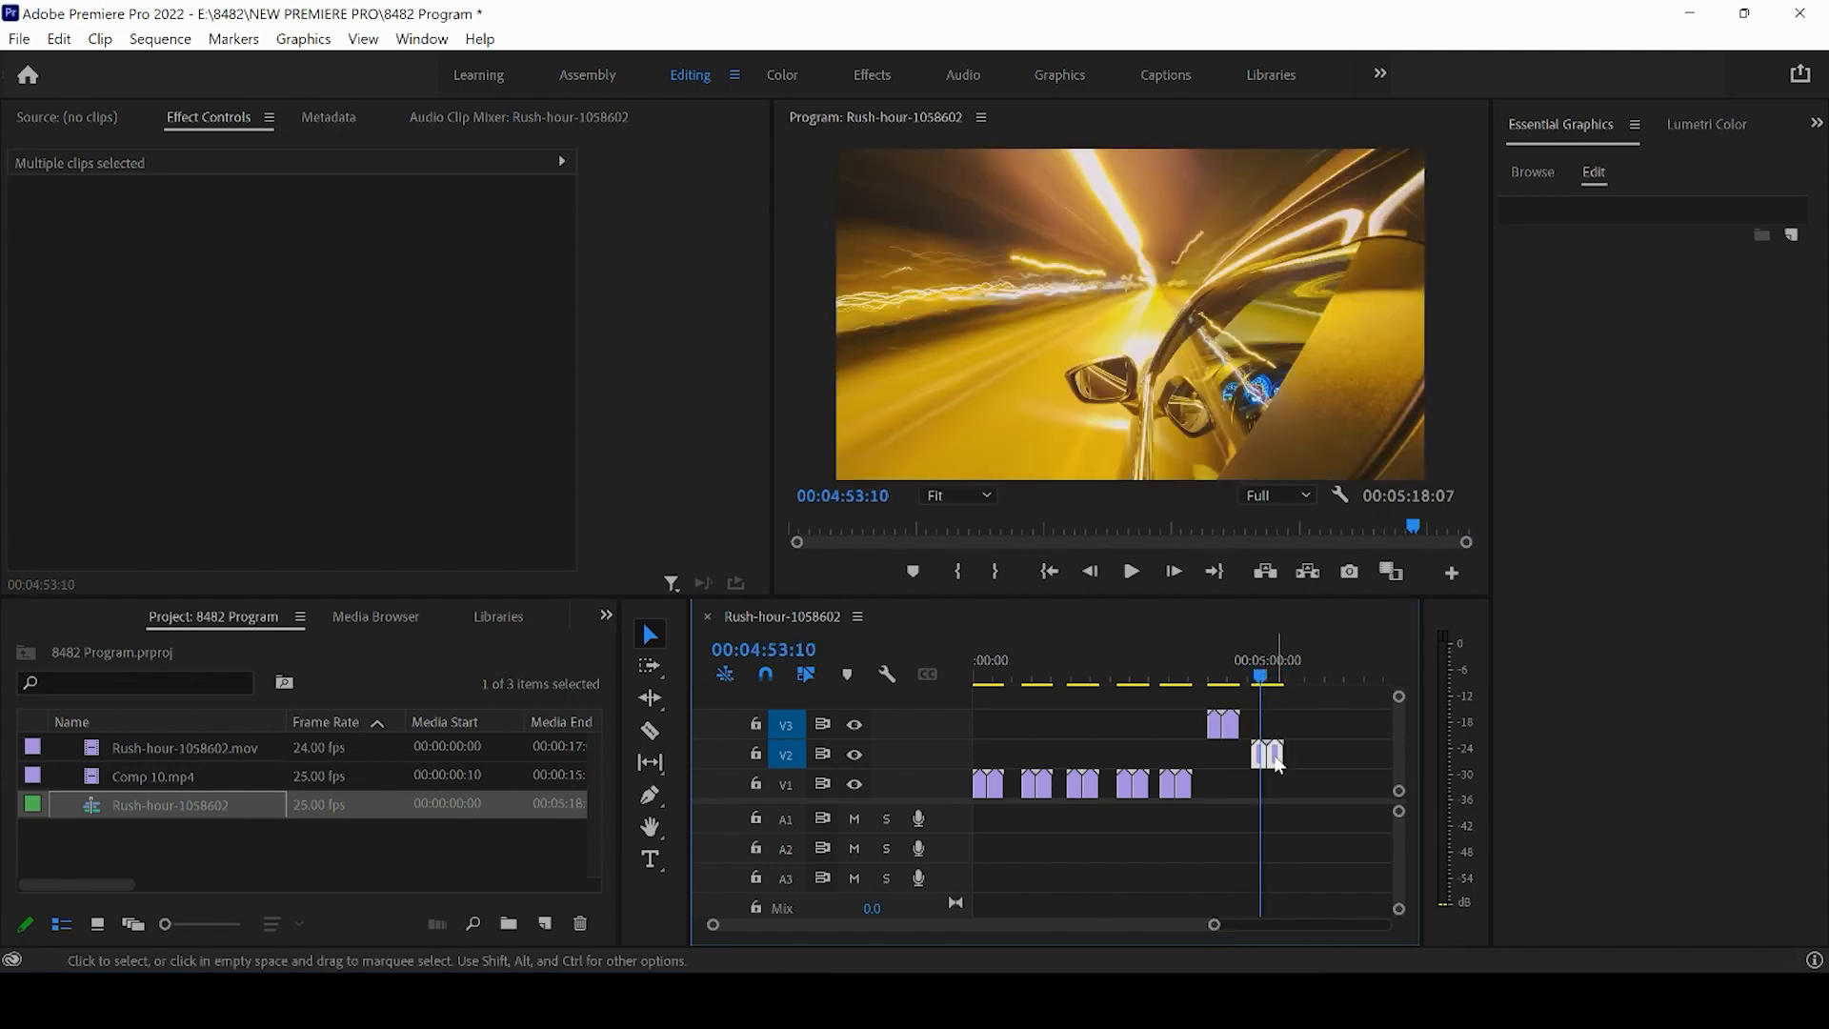
pyautogui.moveTo(1282, 757); pyautogui.dragTo(1301, 767)
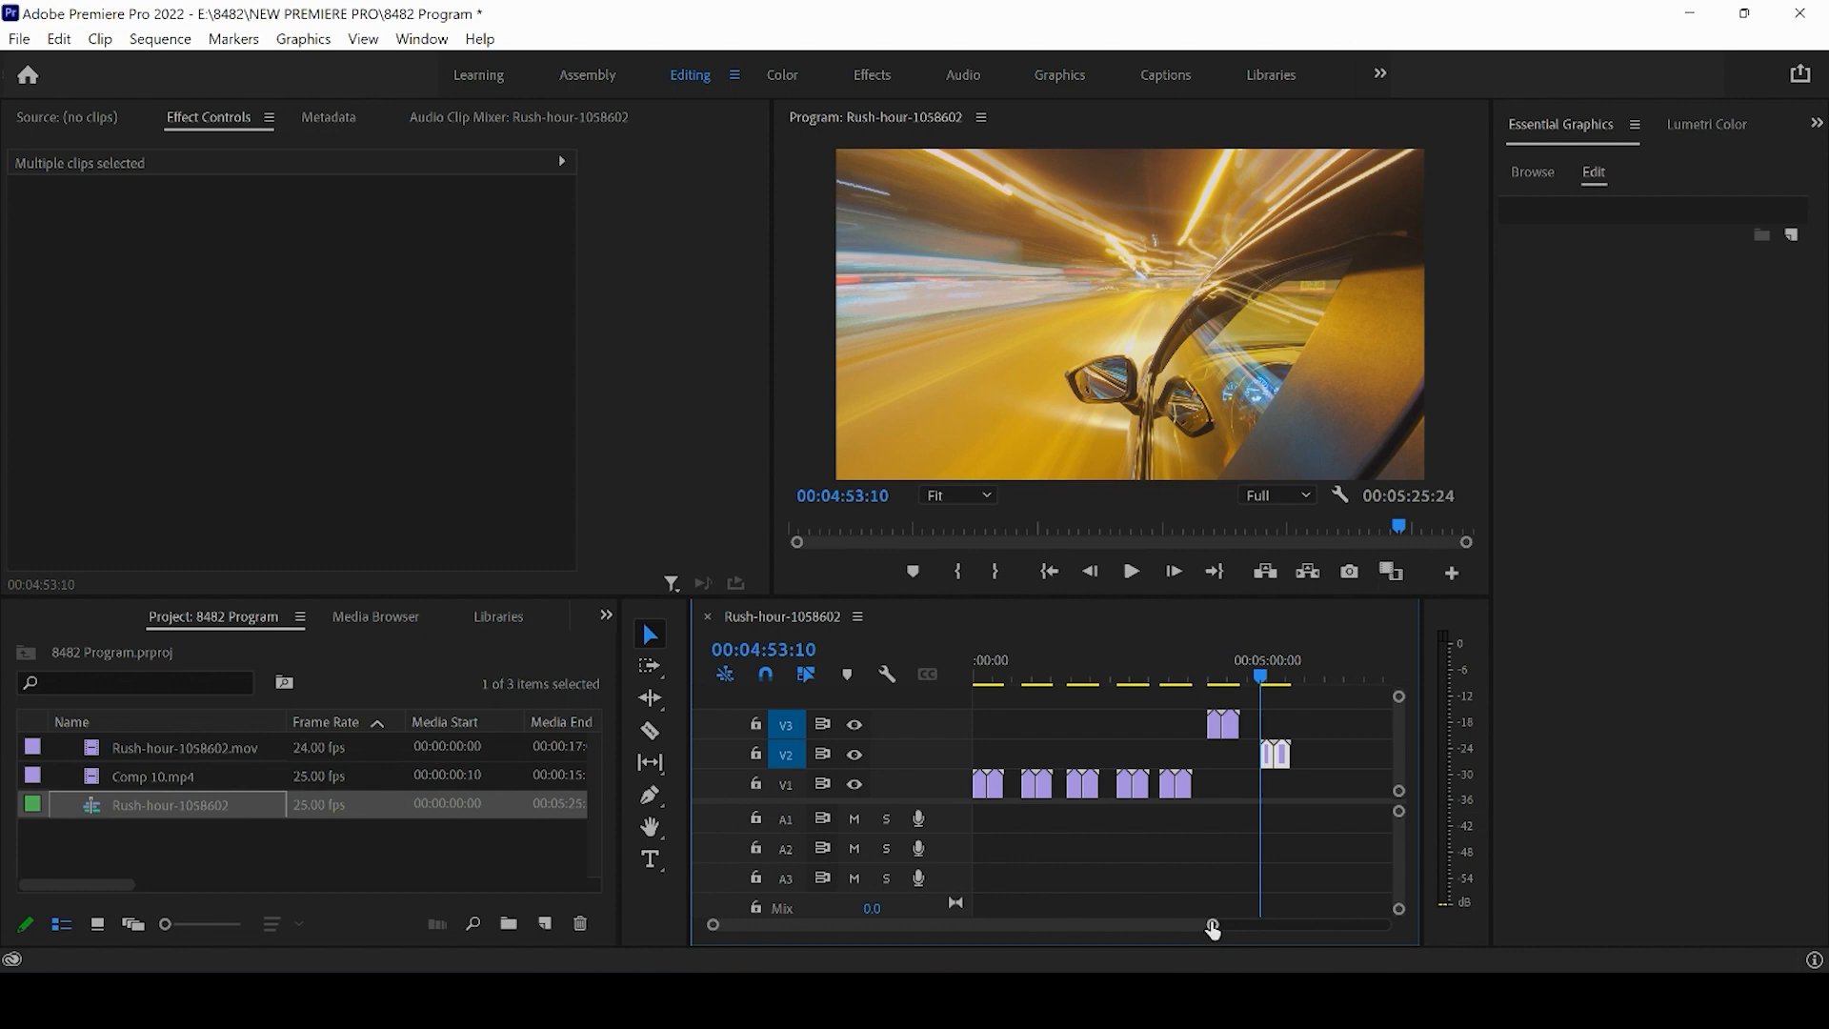
pyautogui.moveTo(1214, 926); pyautogui.dragTo(1299, 931)
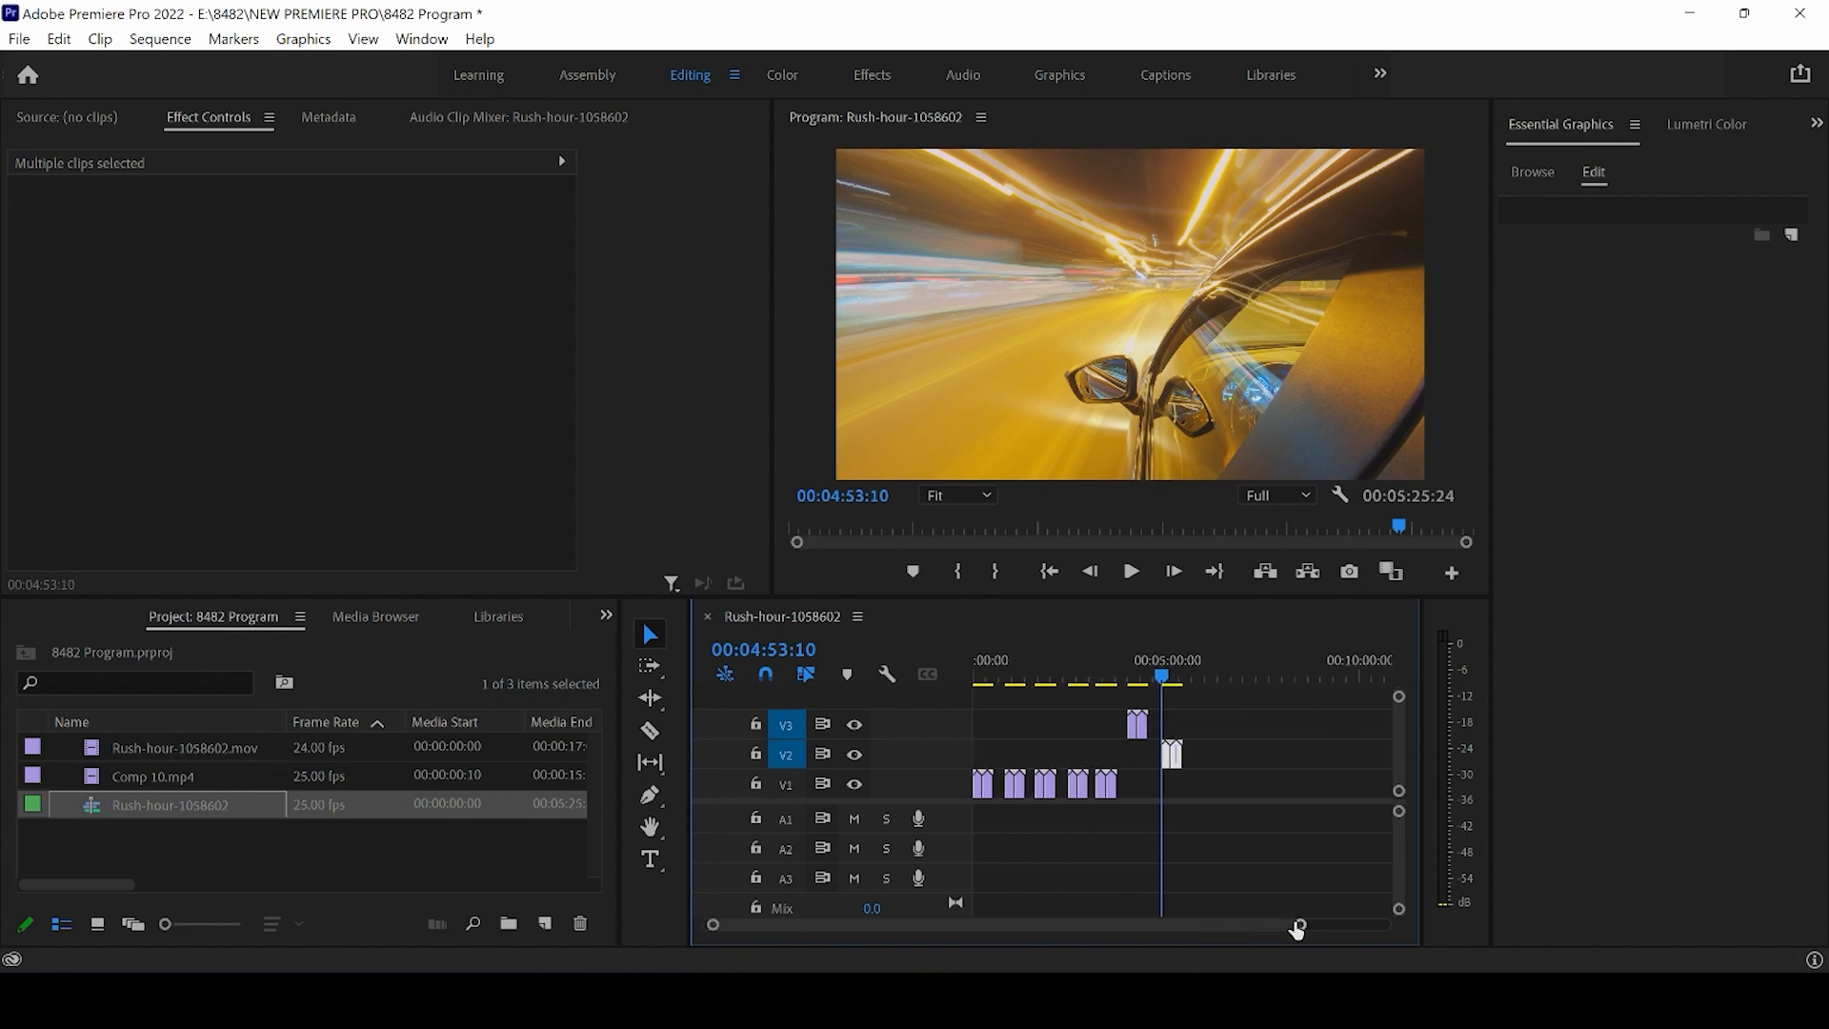
pyautogui.click(1208, 768)
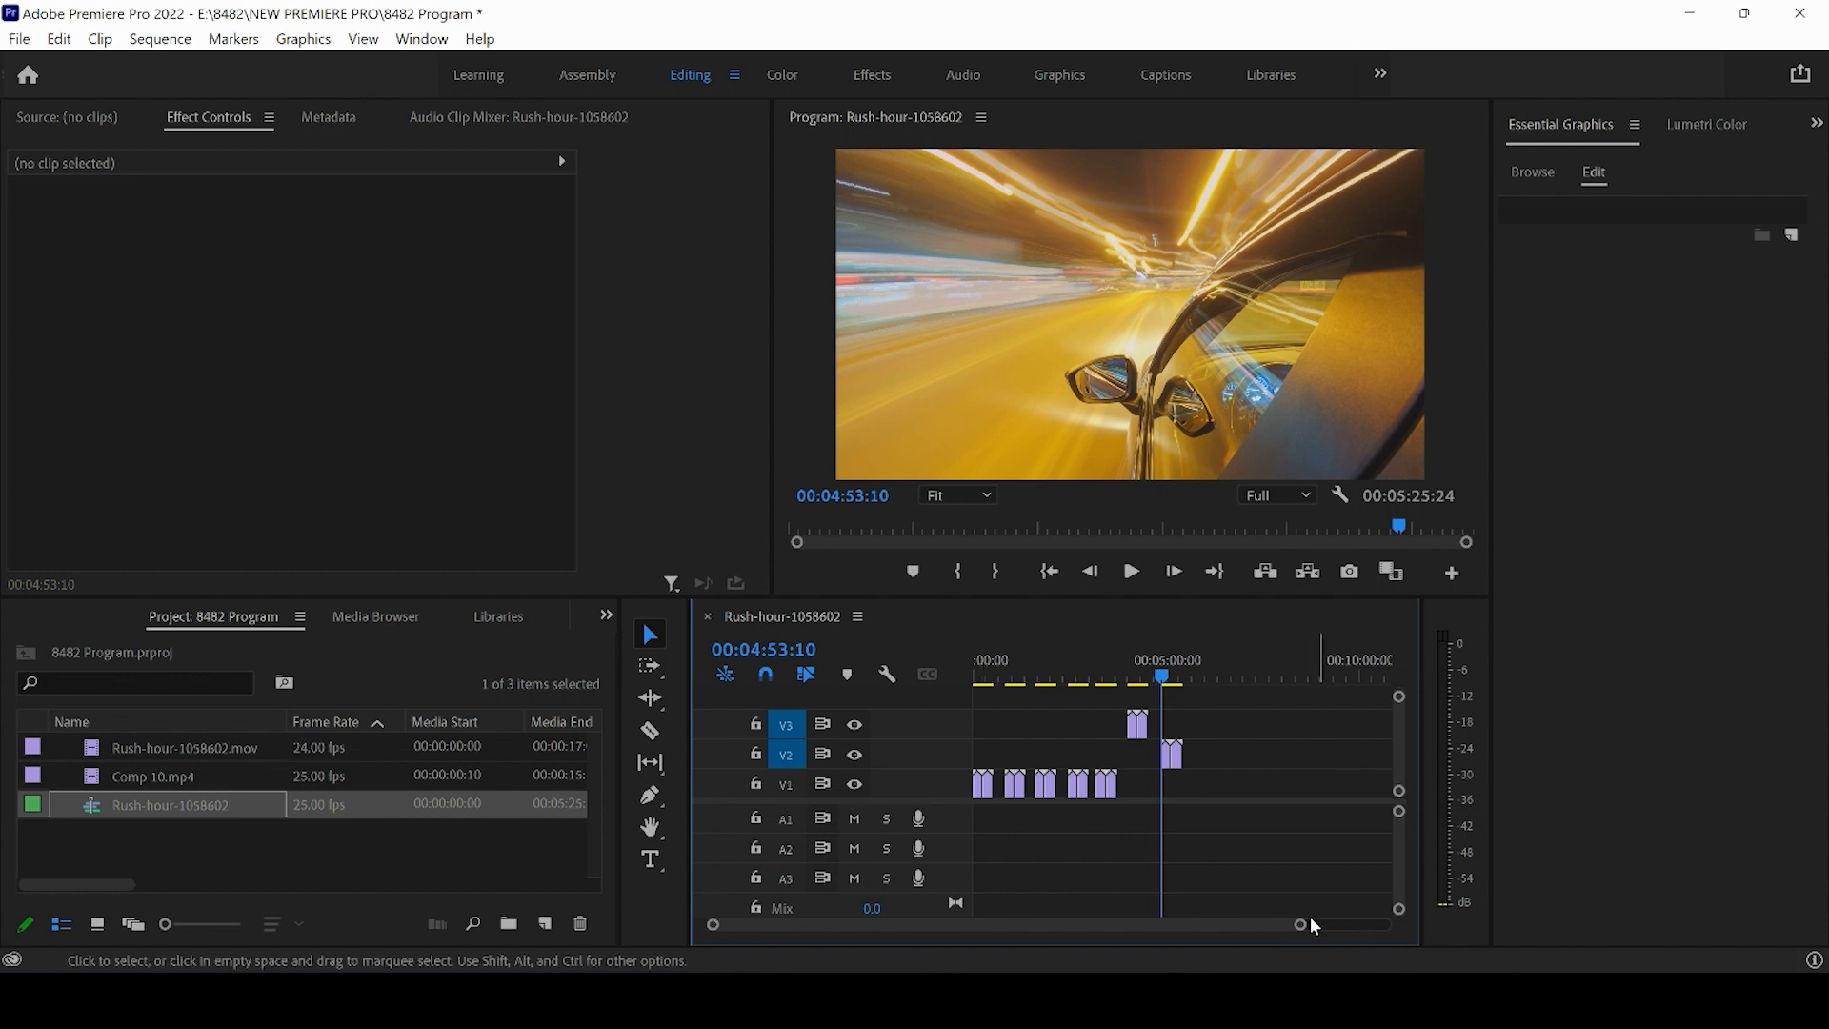
pyautogui.moveTo(1300, 928); pyautogui.dragTo(1217, 936)
pyautogui.moveTo(1184, 678); pyautogui.dragTo(1198, 678)
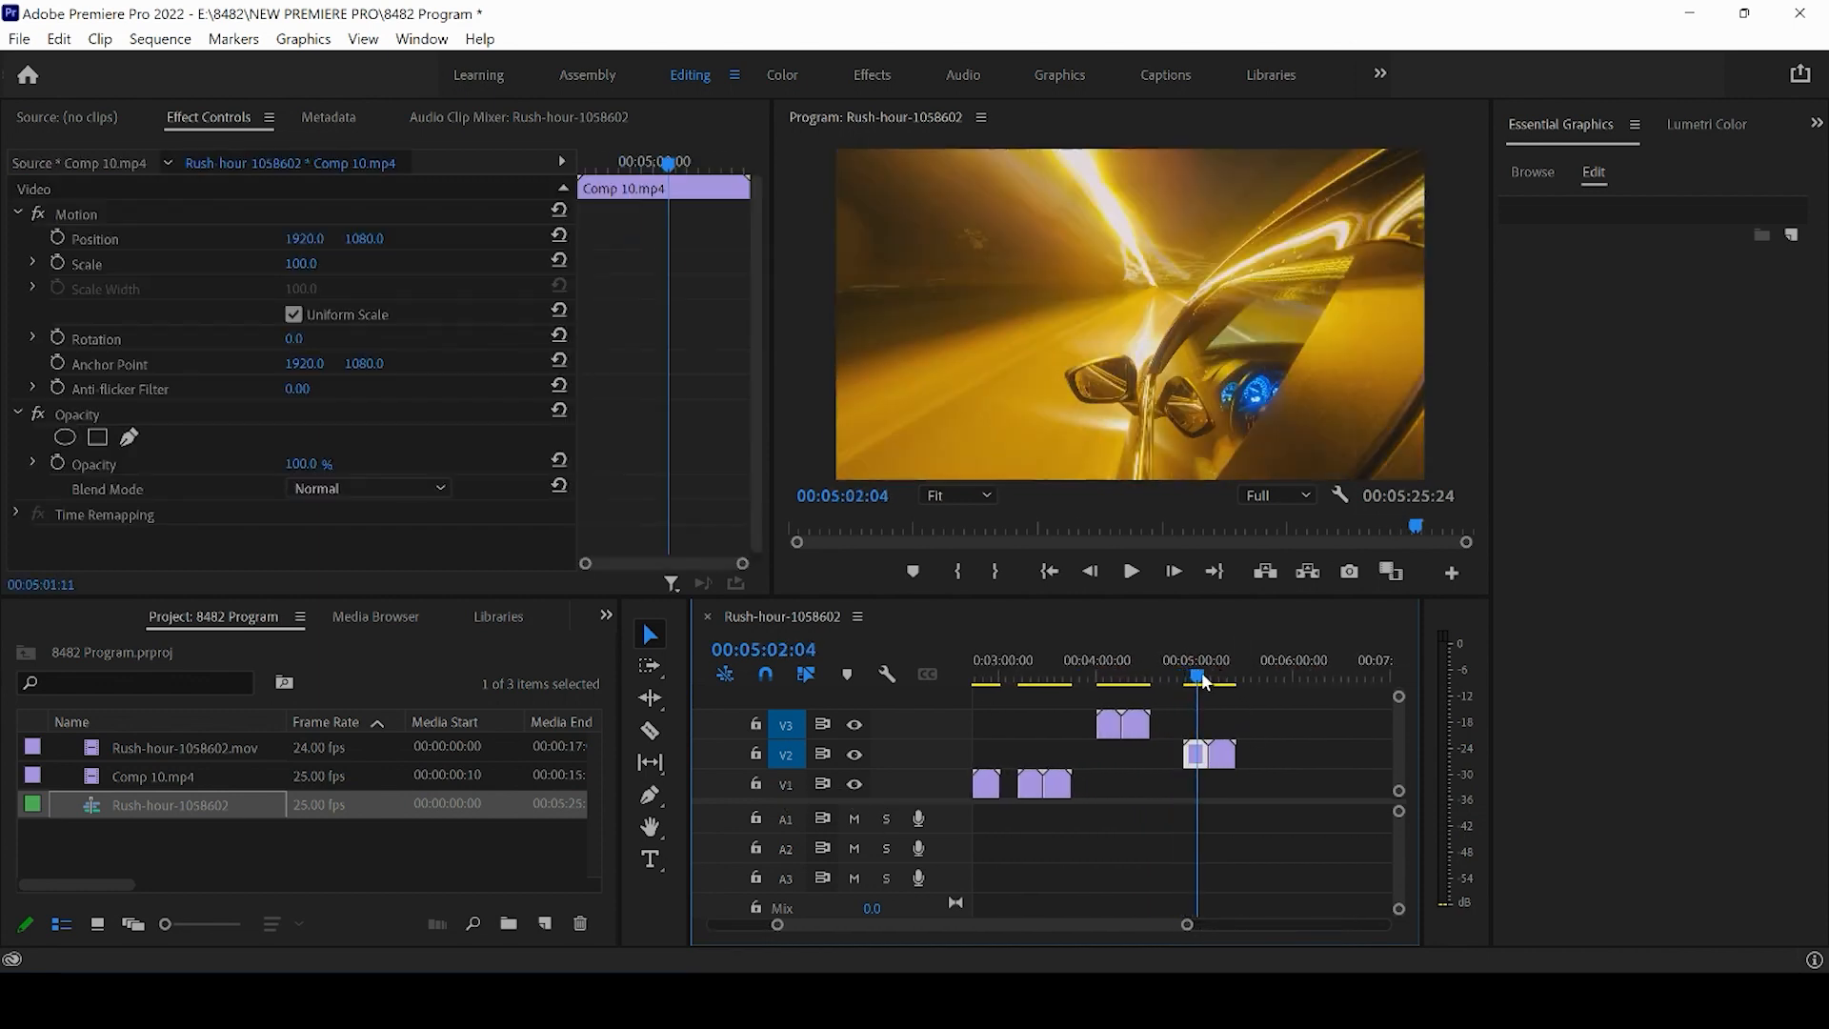
# - Select the V2 clip pair and duplicate it to start at about 06:00 on V2
pyautogui.click(783, 821)
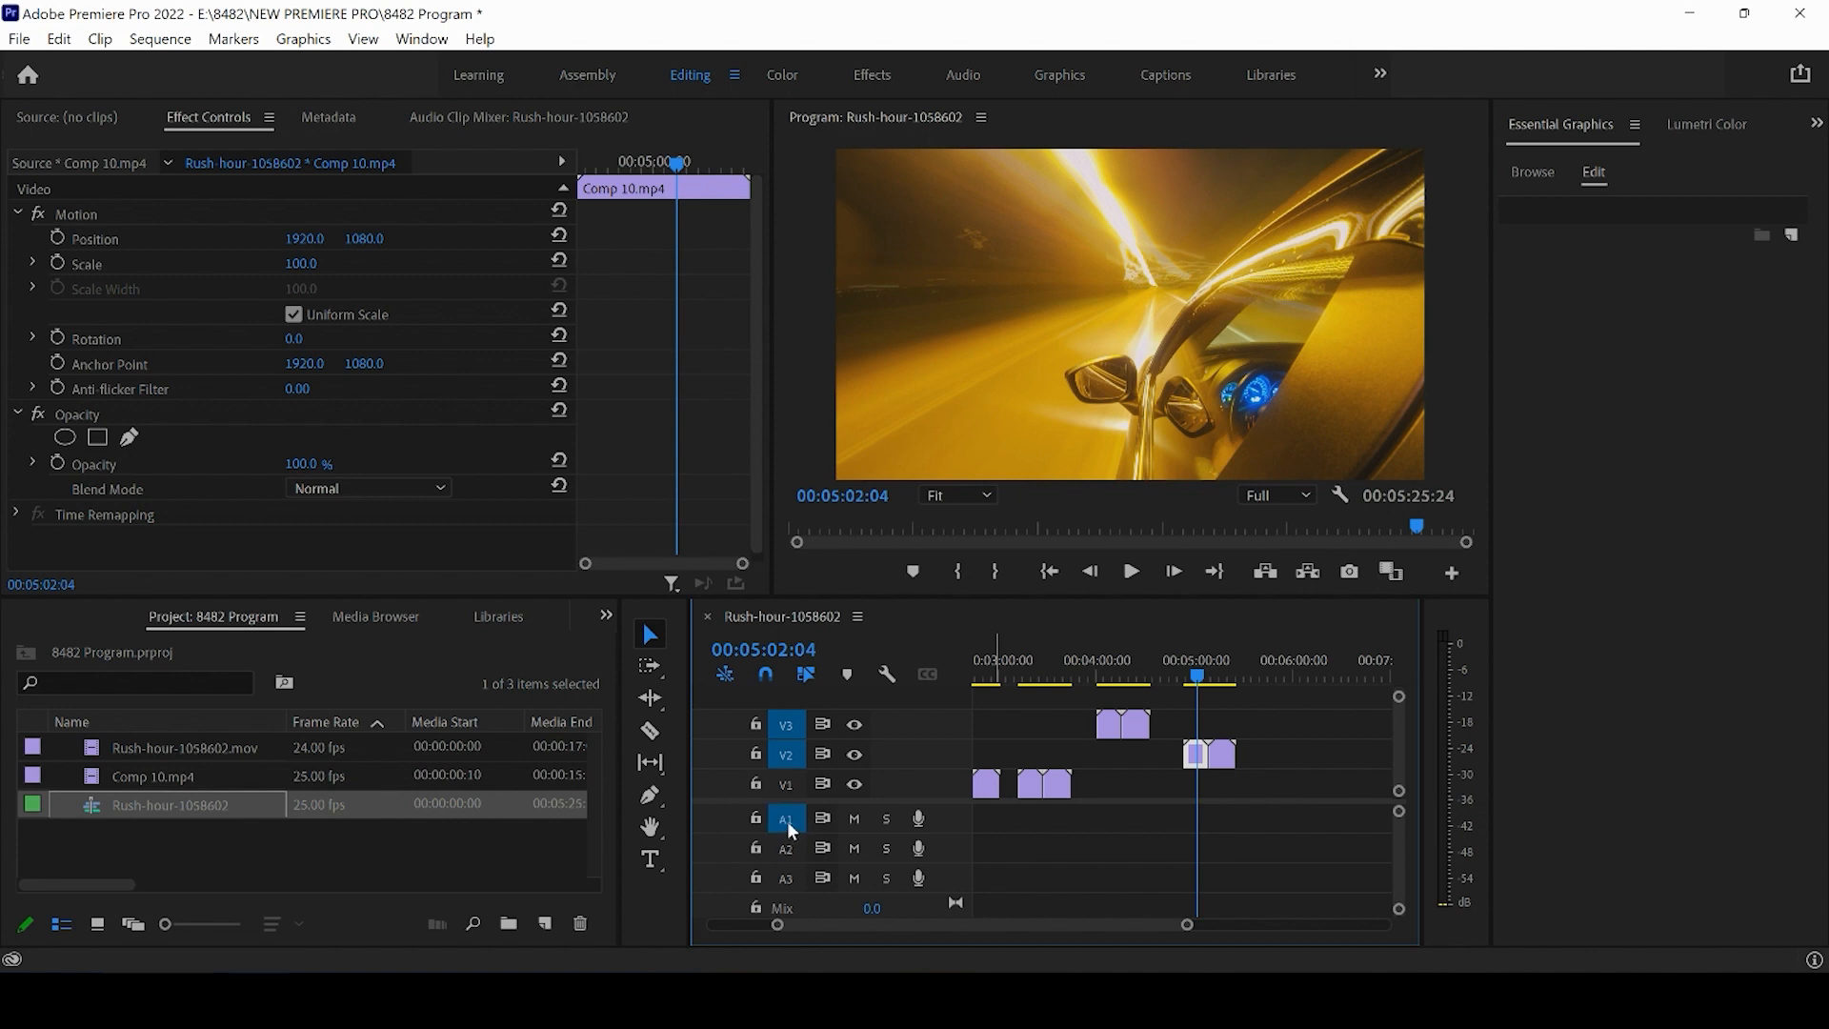
pyautogui.click(1280, 676)
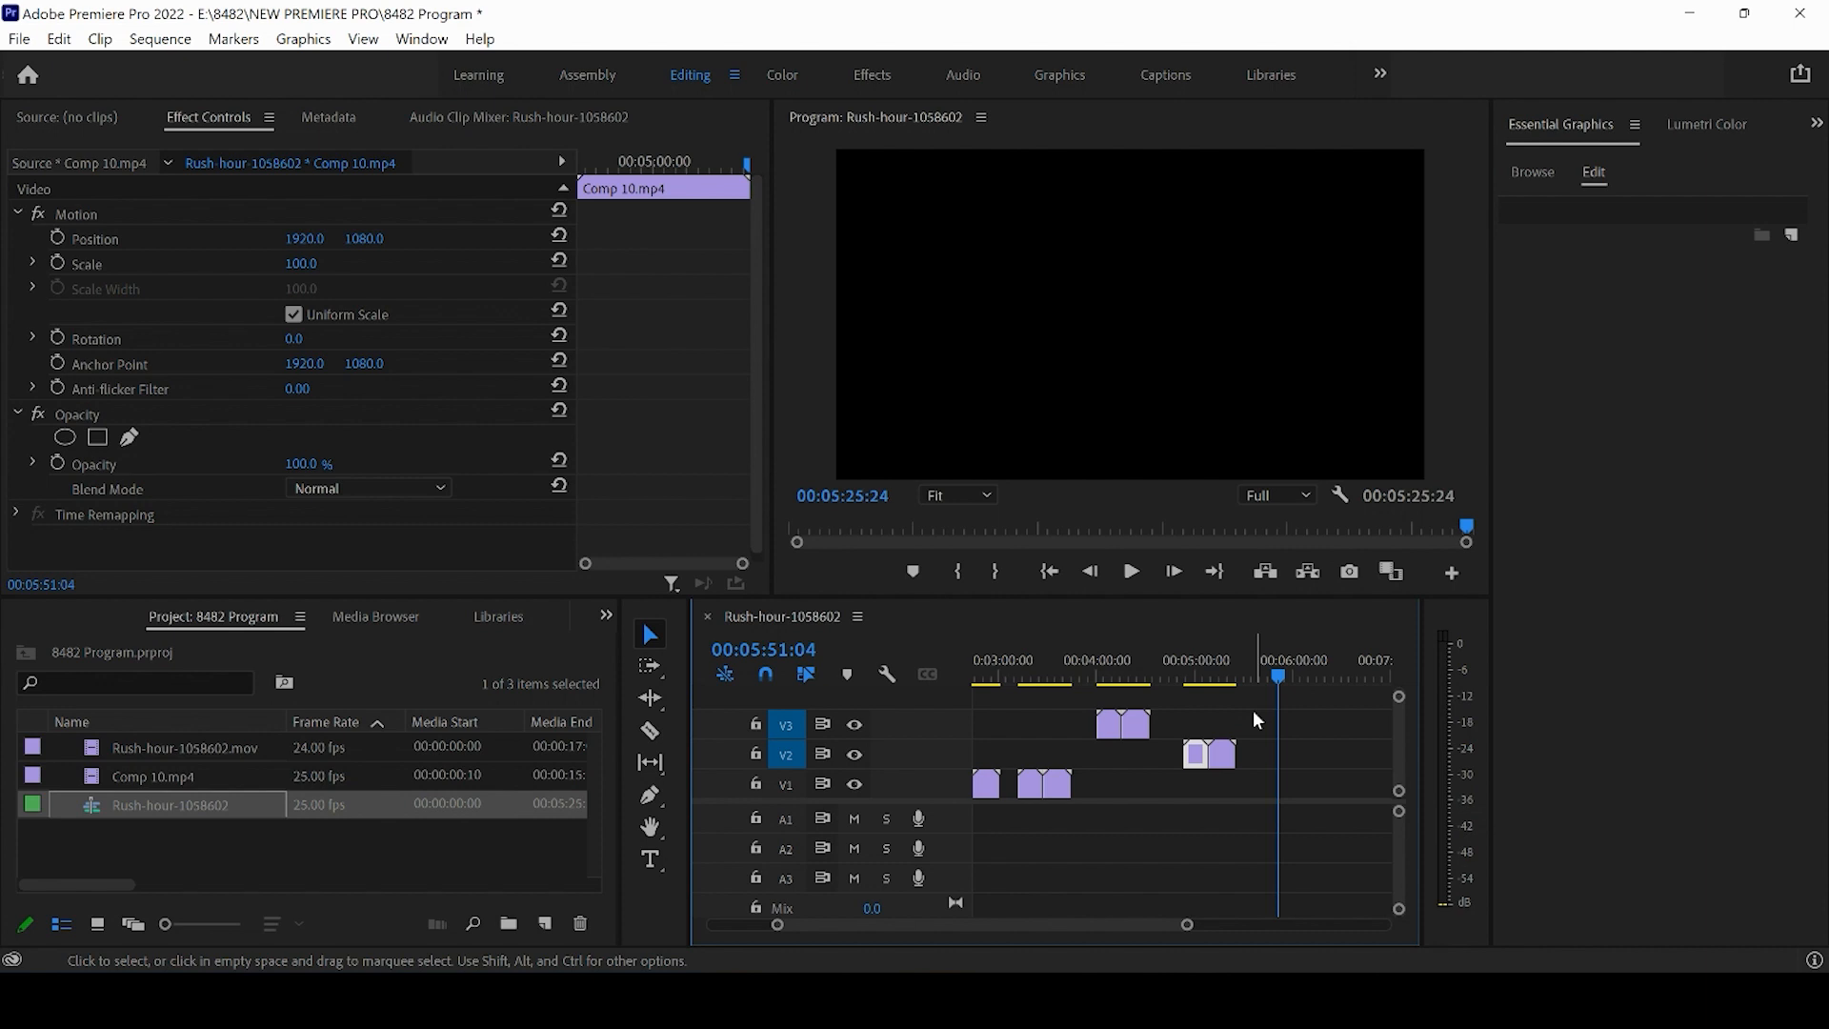
pyautogui.moveTo(1254, 711); pyautogui.dragTo(1184, 785)
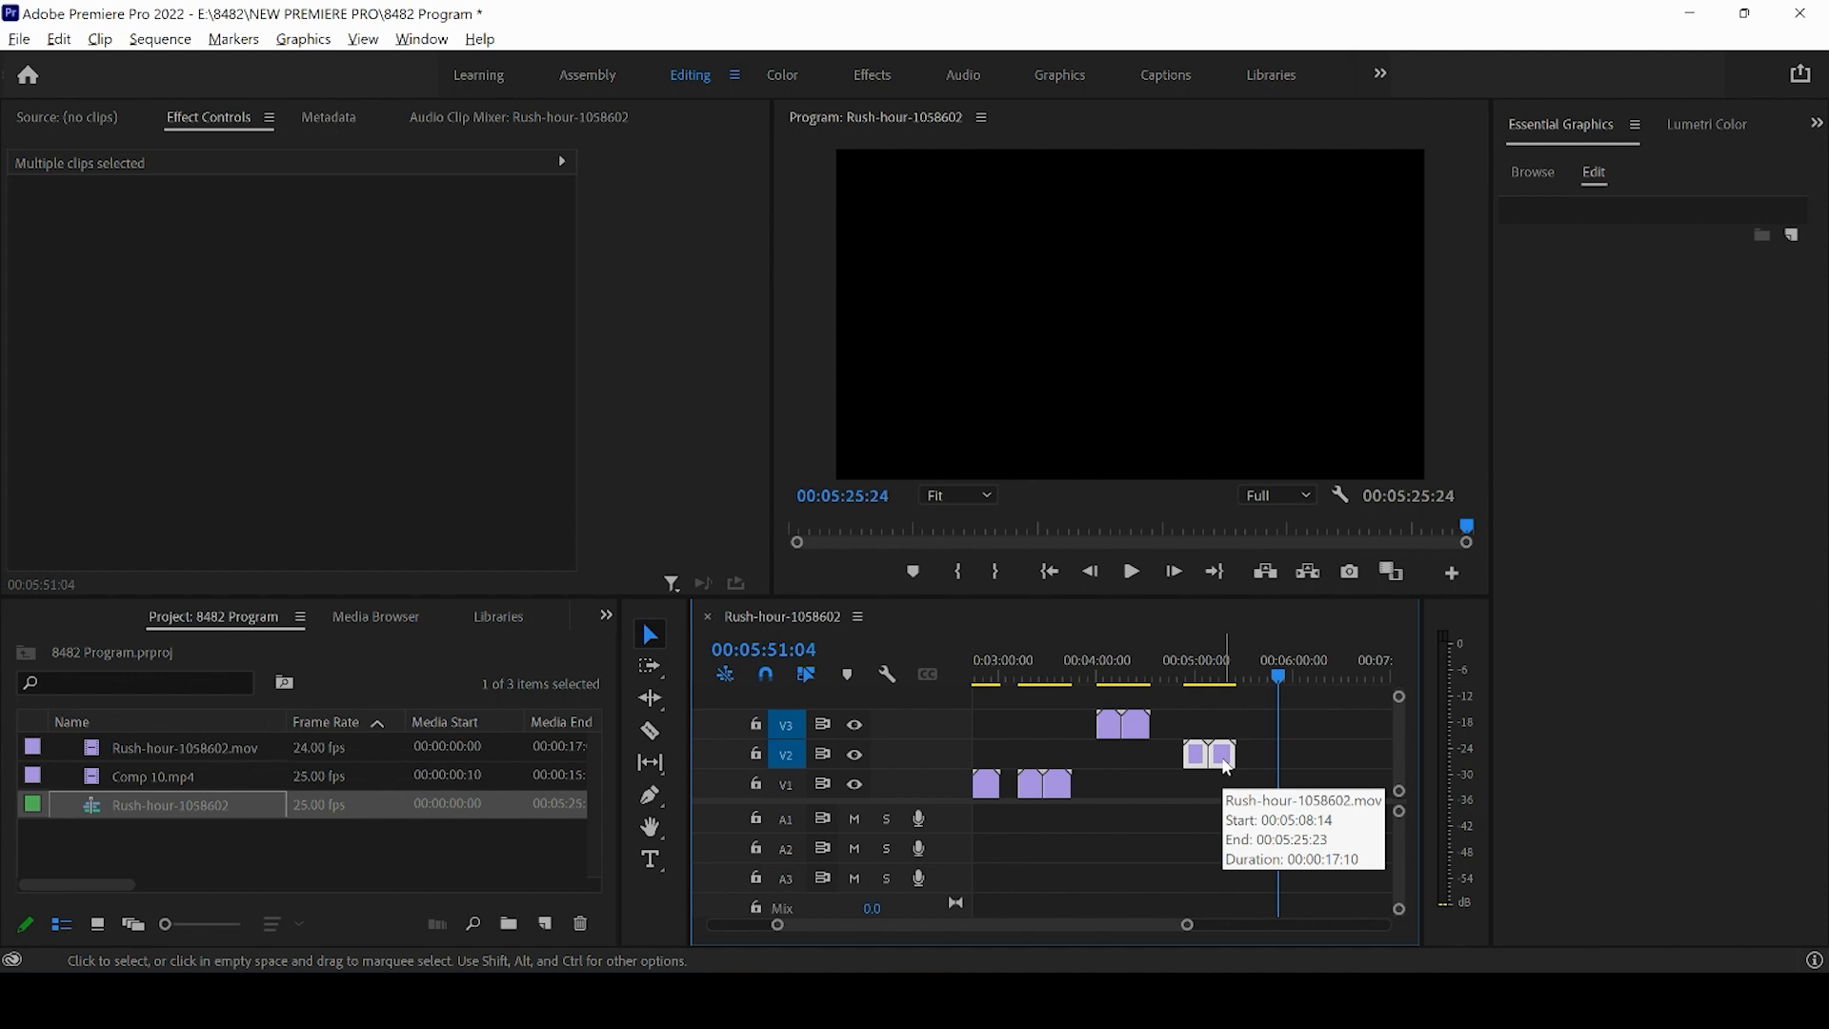
pyautogui.moveTo(1226, 767); pyautogui.dragTo(1322, 770)
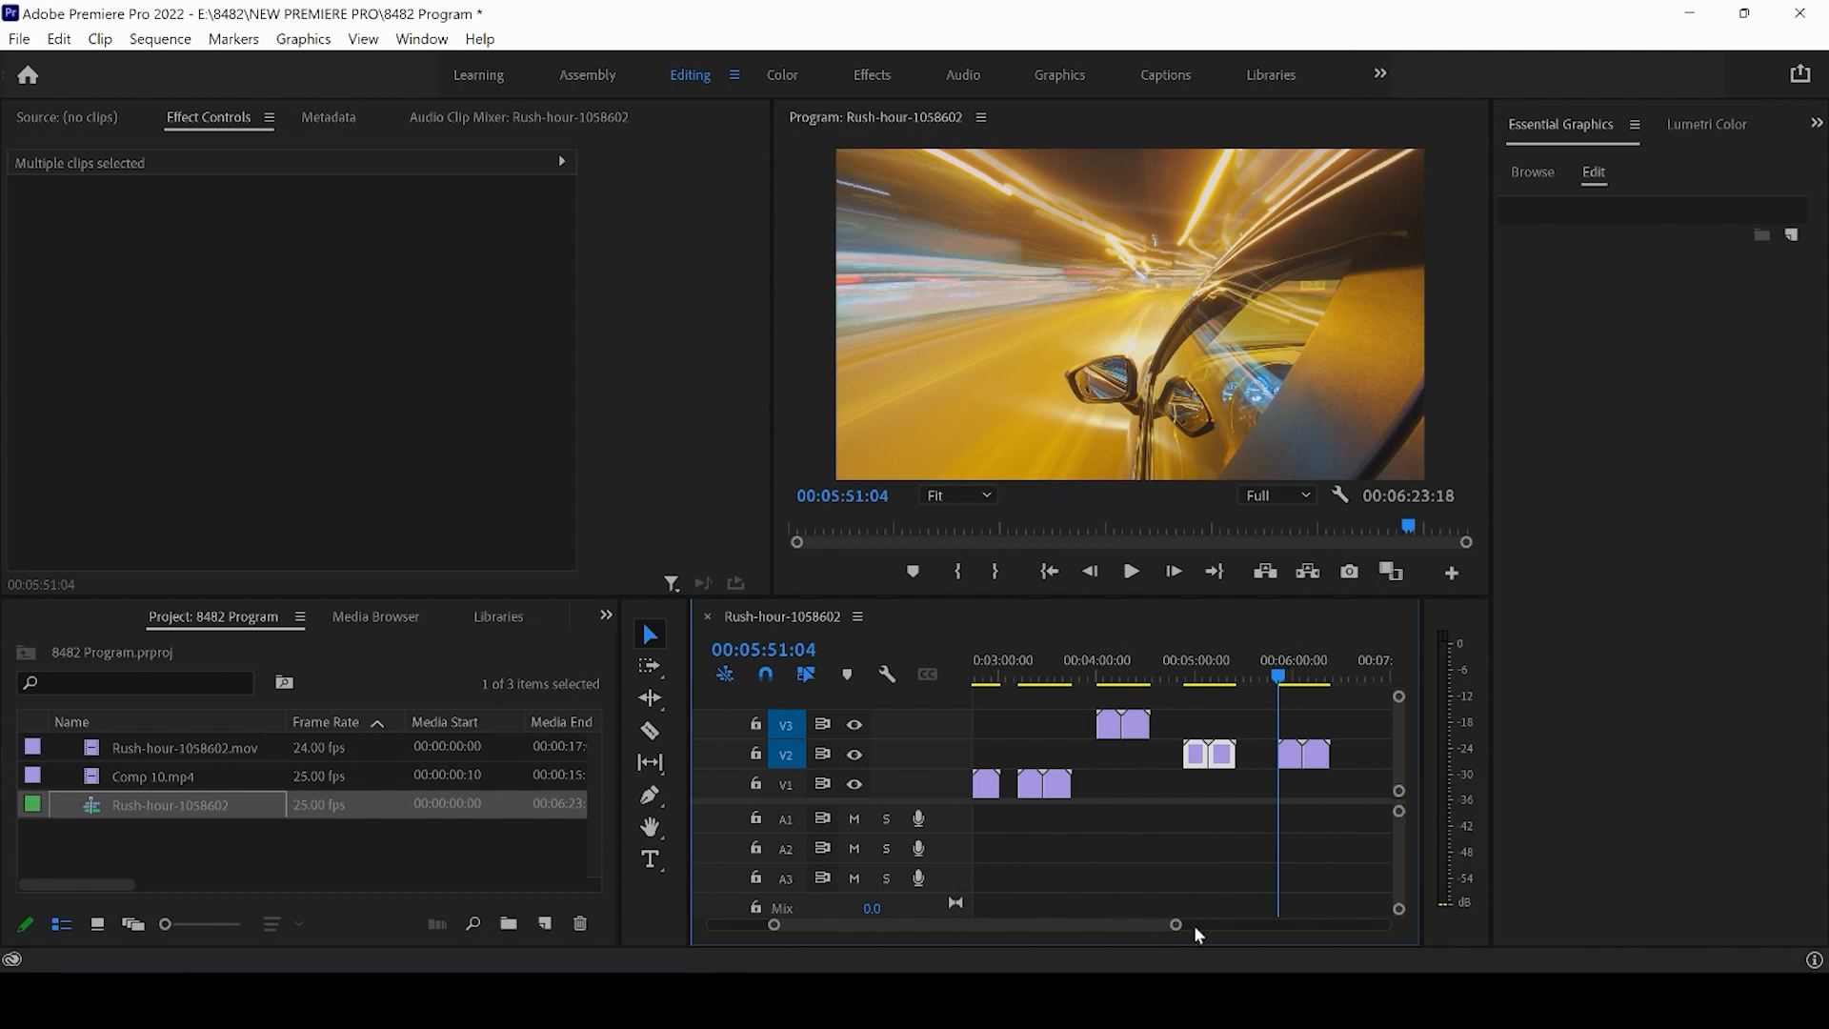
# - Duplicate the earlier V2 clip pair onto track V3 at about 06:25
pyautogui.moveTo(1177, 925); pyautogui.dragTo(1151, 956)
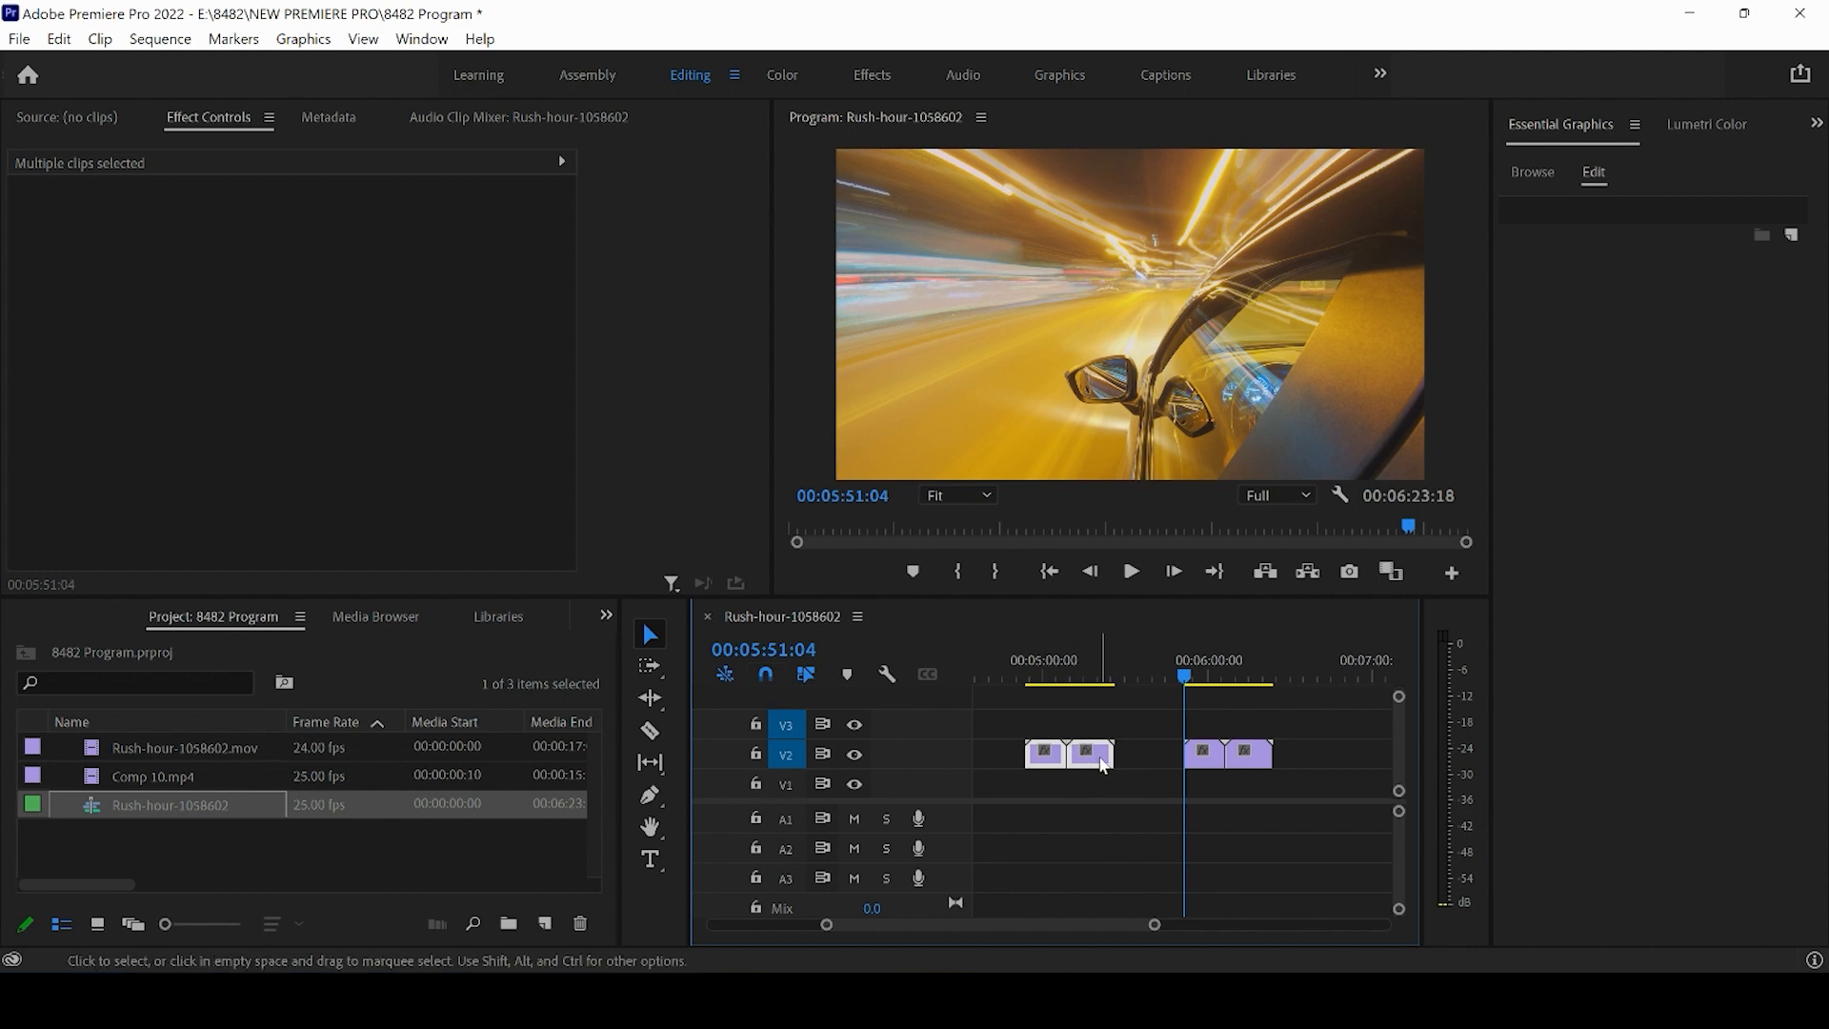
pyautogui.moveTo(1103, 765)
pyautogui.moveTo(1104, 765); pyautogui.dragTo(1350, 736)
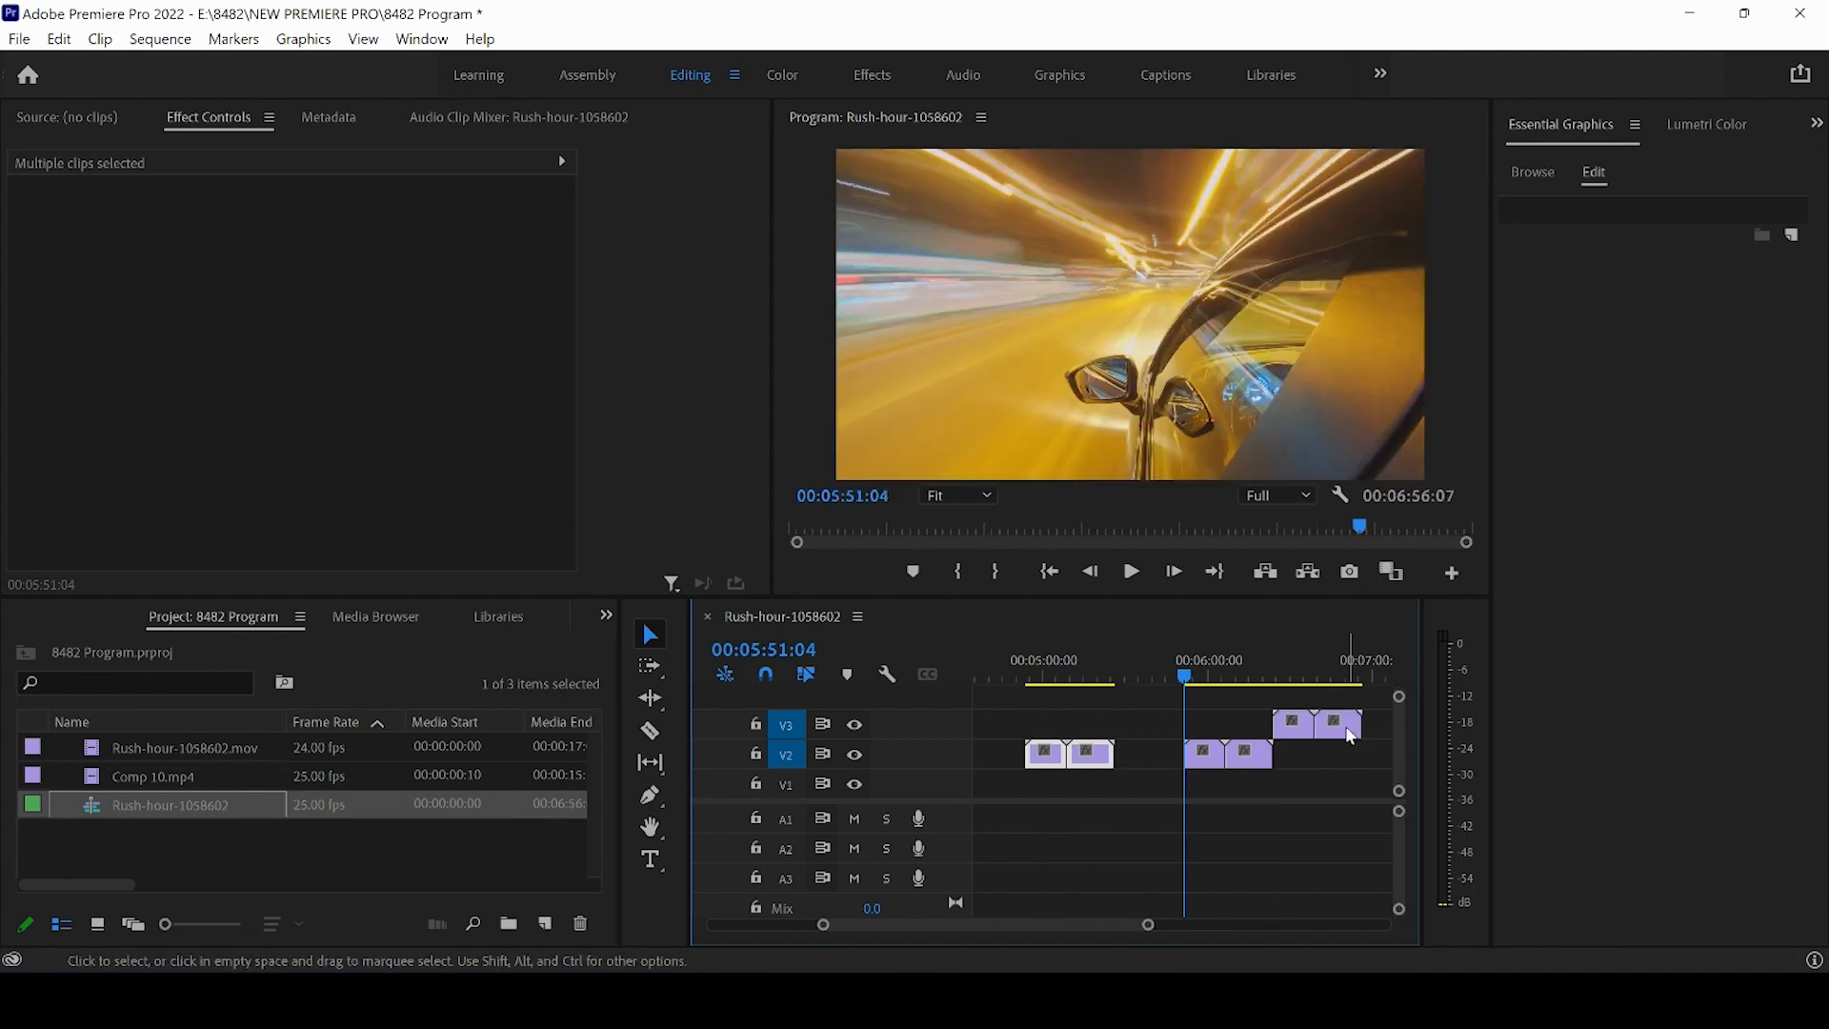
# - Select all clips on the timeline and duplicate the whole arrangement to follow from about 08:00
pyautogui.moveTo(1272, 678)
pyautogui.mouseDown()
pyautogui.moveTo(1288, 676)
pyautogui.moveTo(1259, 677)
pyautogui.mouseUp()
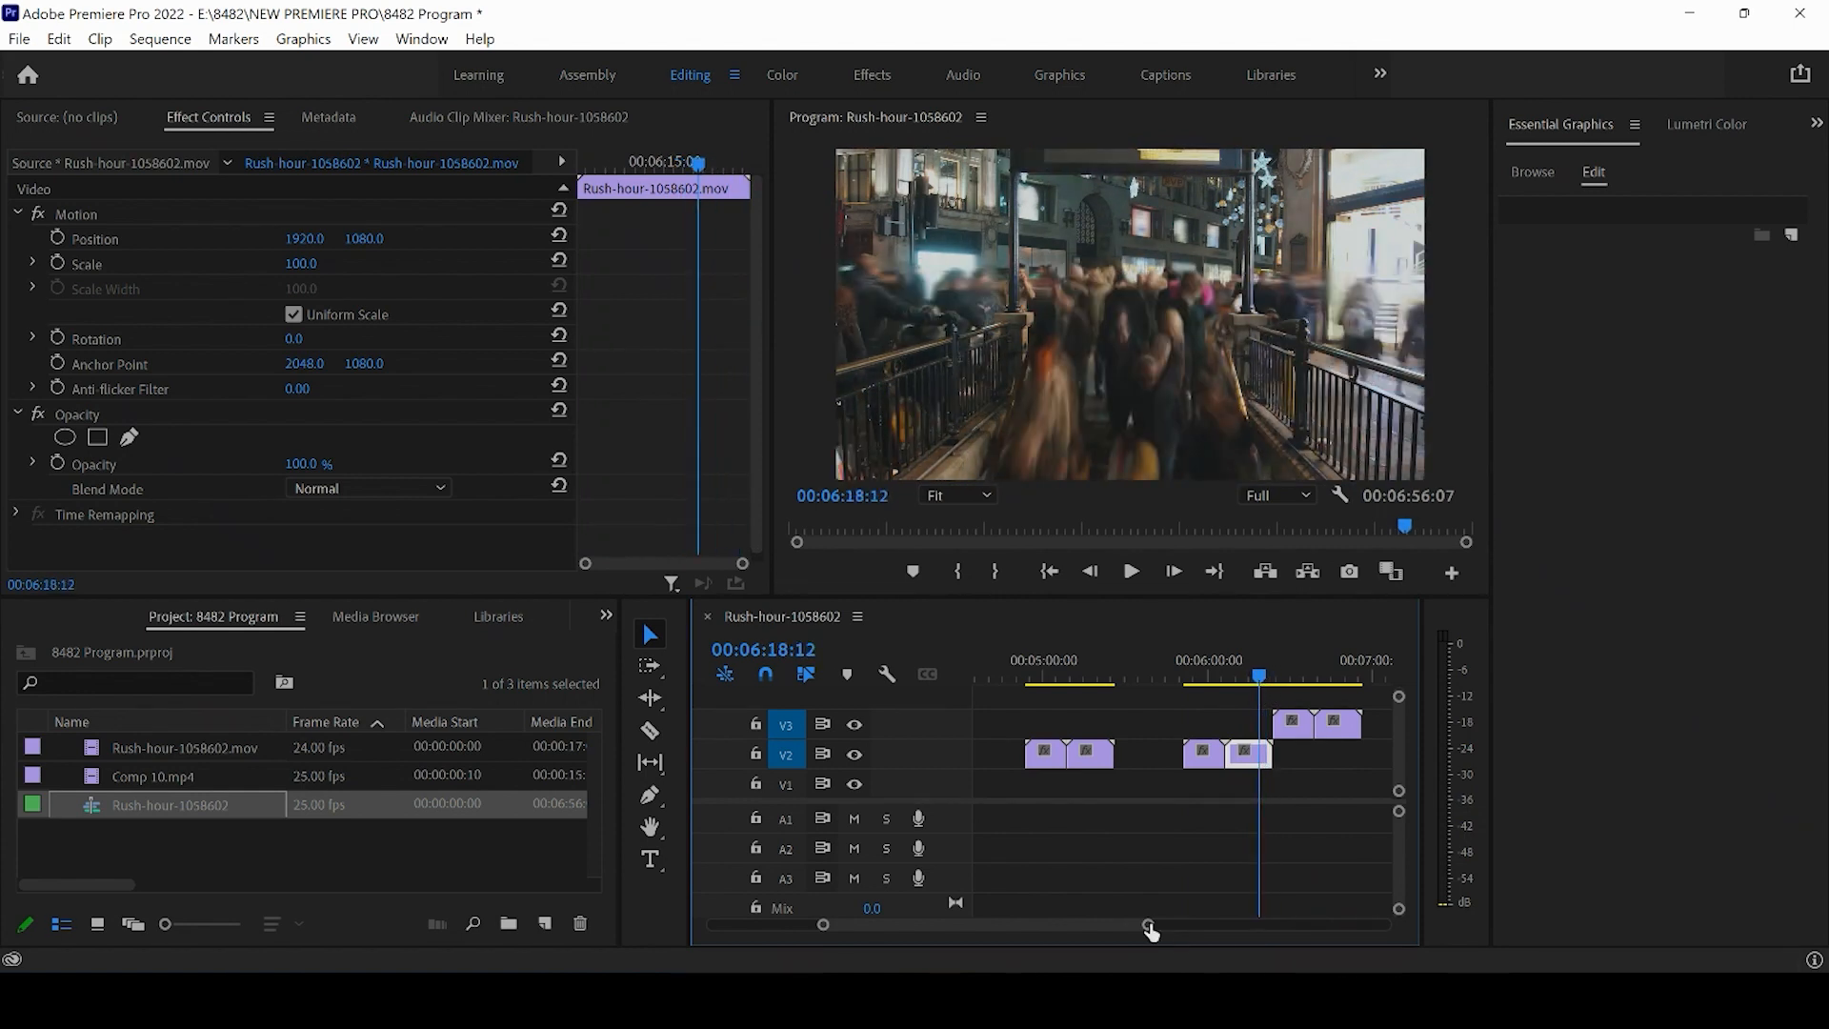
pyautogui.moveTo(1148, 925); pyautogui.dragTo(1426, 924)
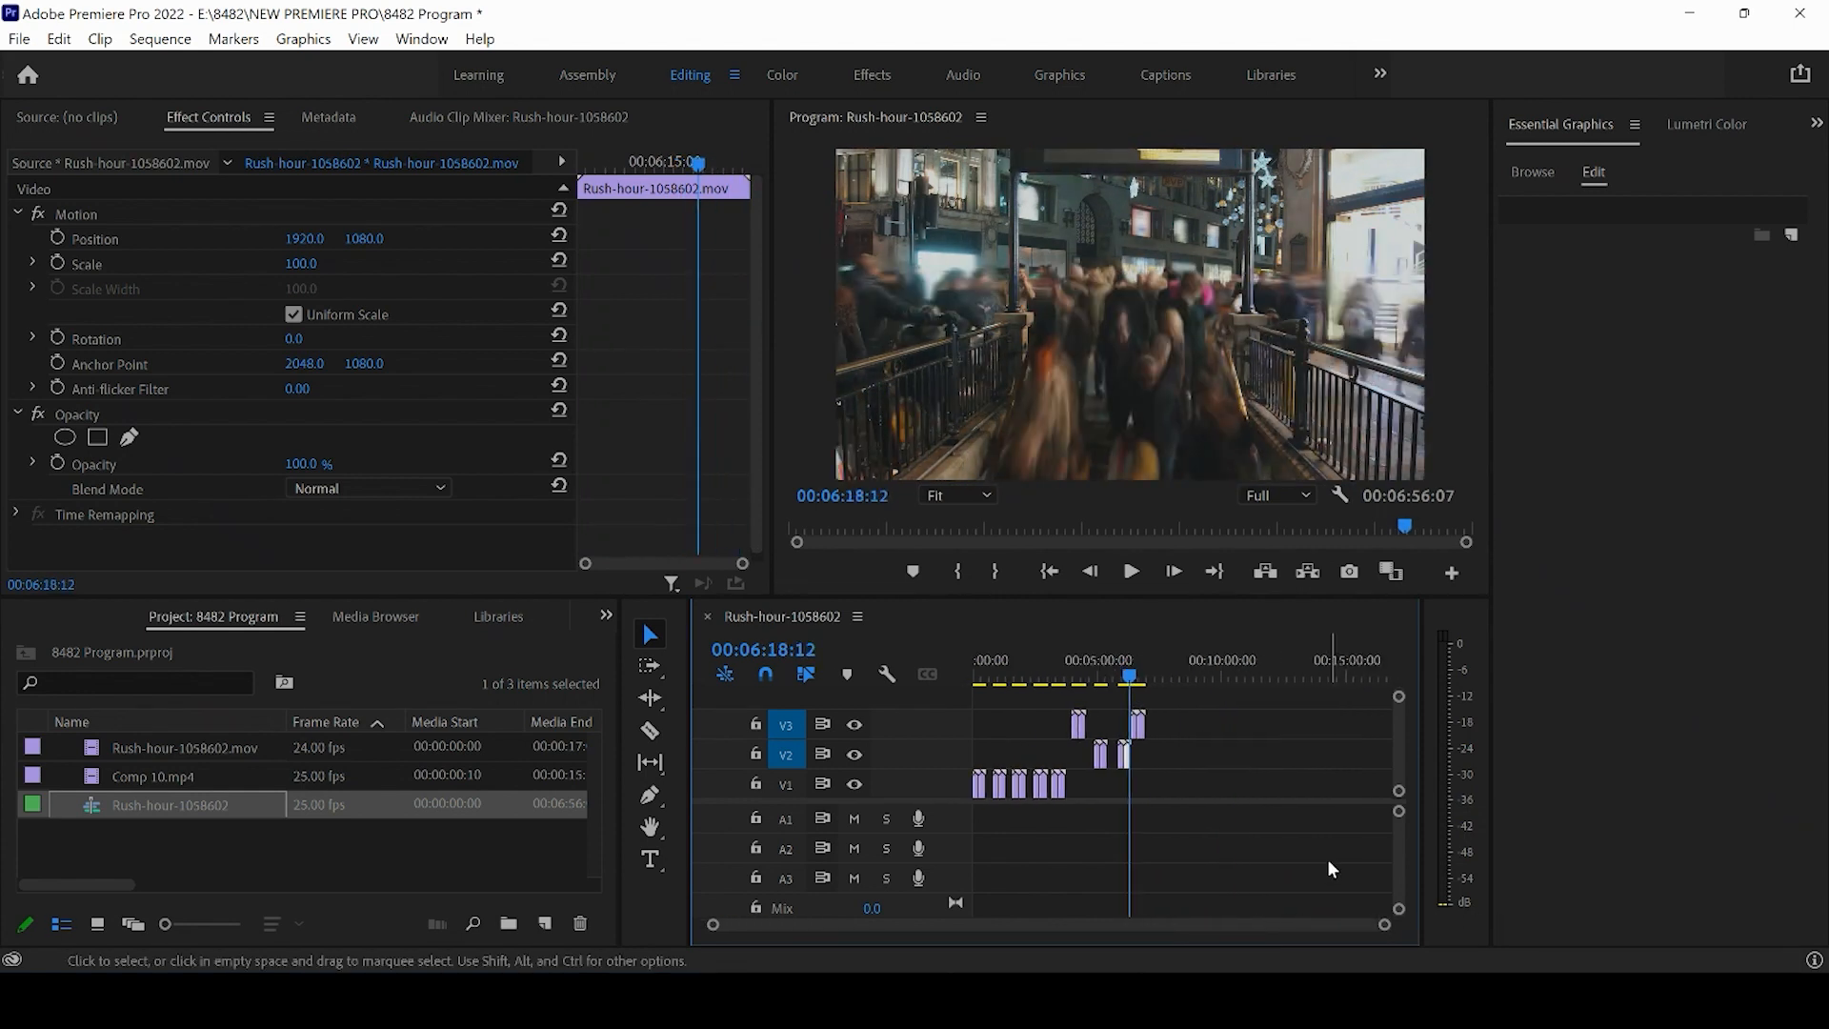
pyautogui.moveTo(1262, 861); pyautogui.dragTo(972, 721)
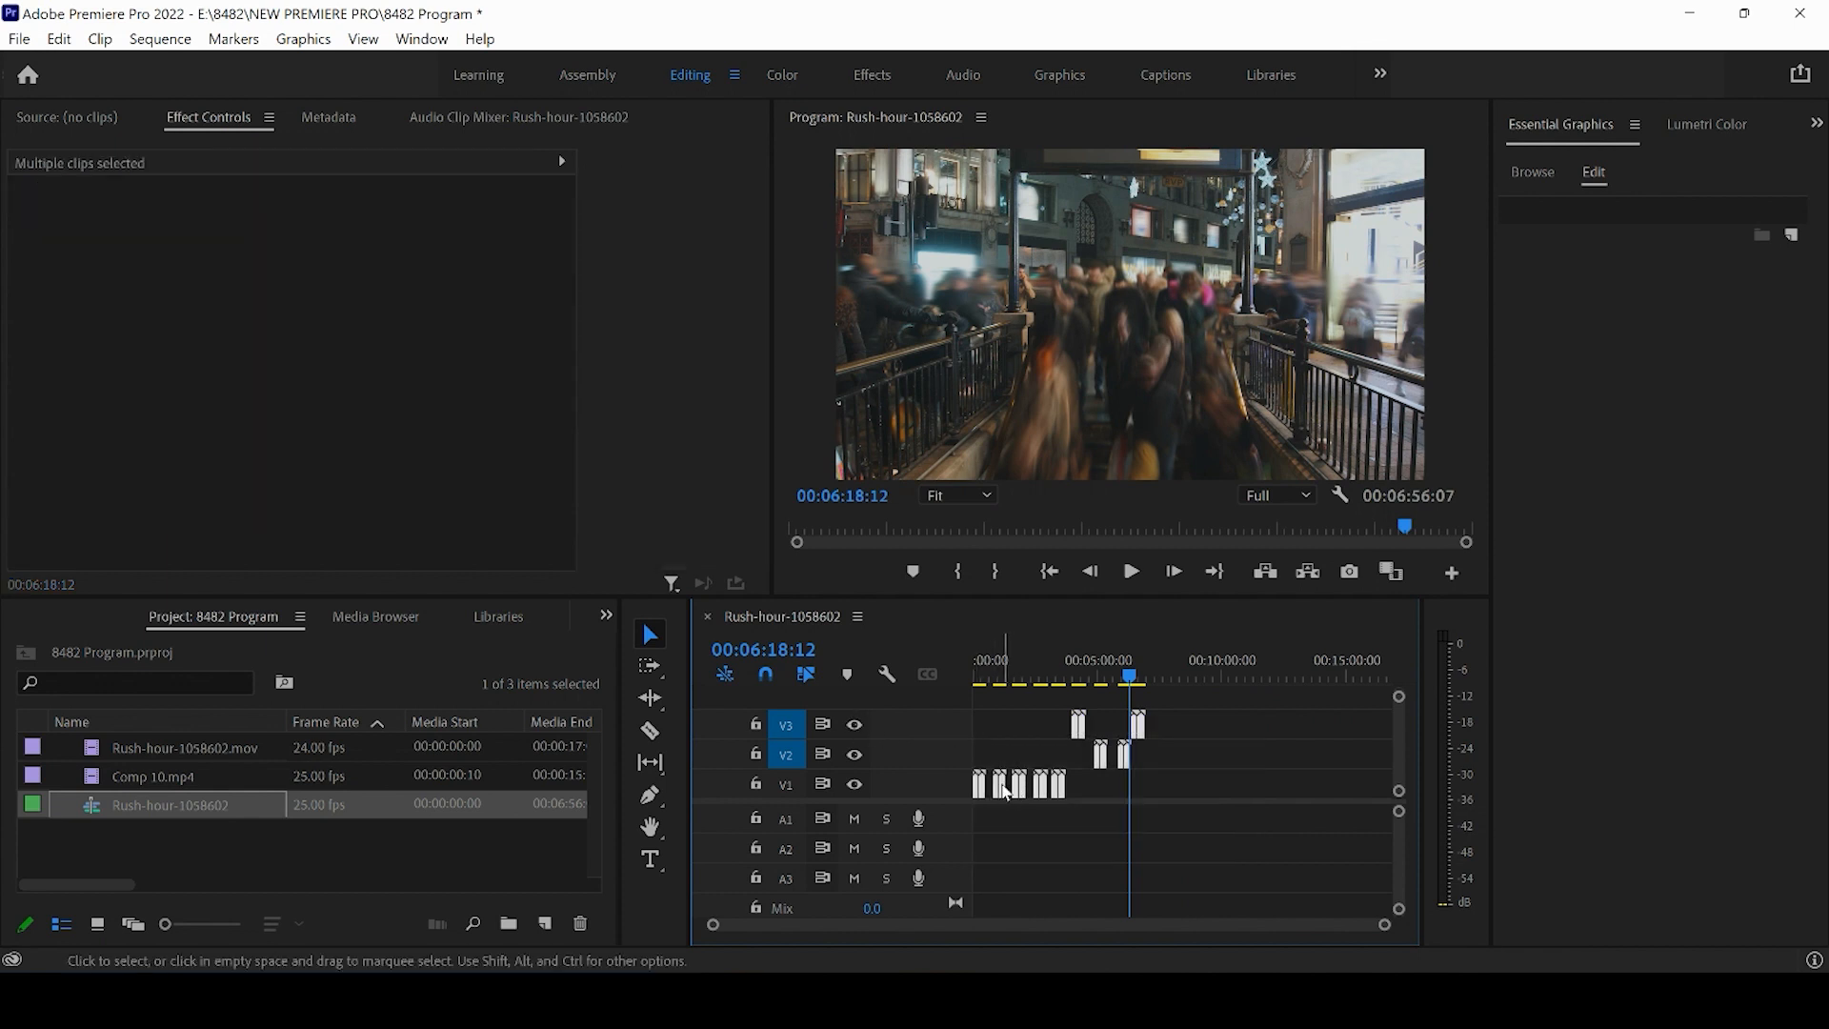
pyautogui.moveTo(1007, 791); pyautogui.dragTo(1216, 789)
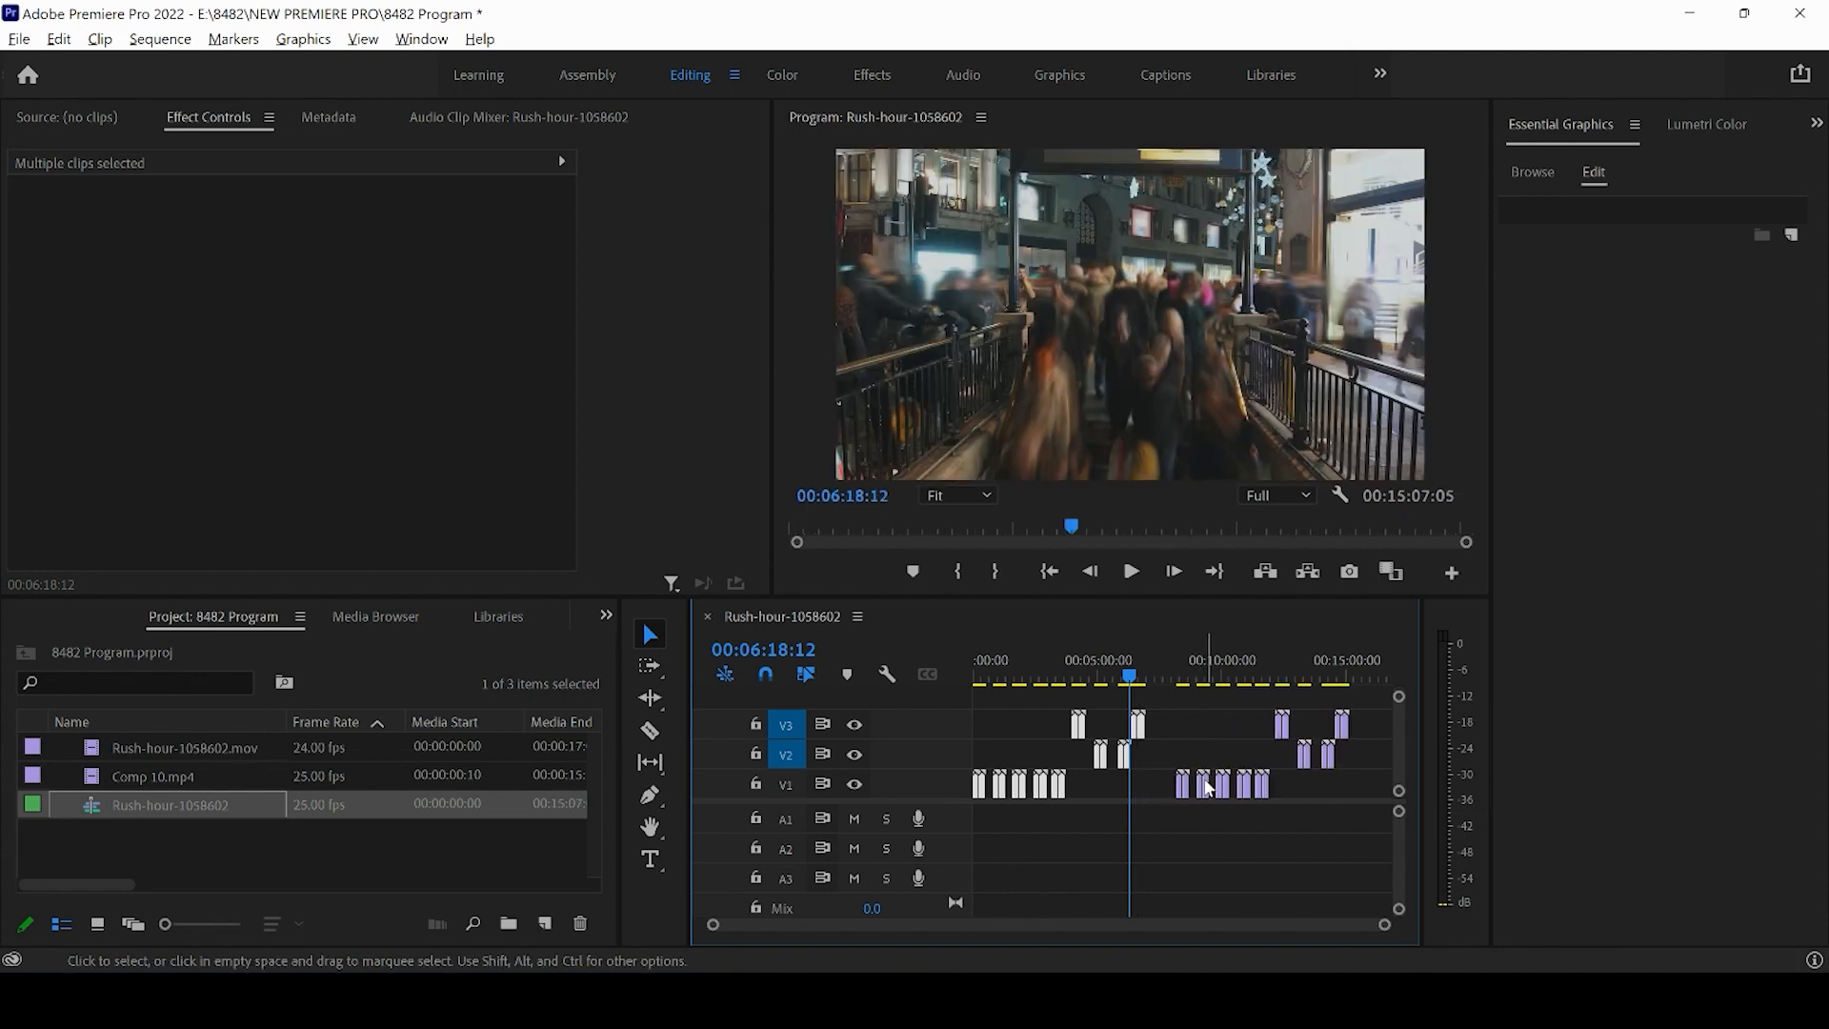
pyautogui.click(1187, 684)
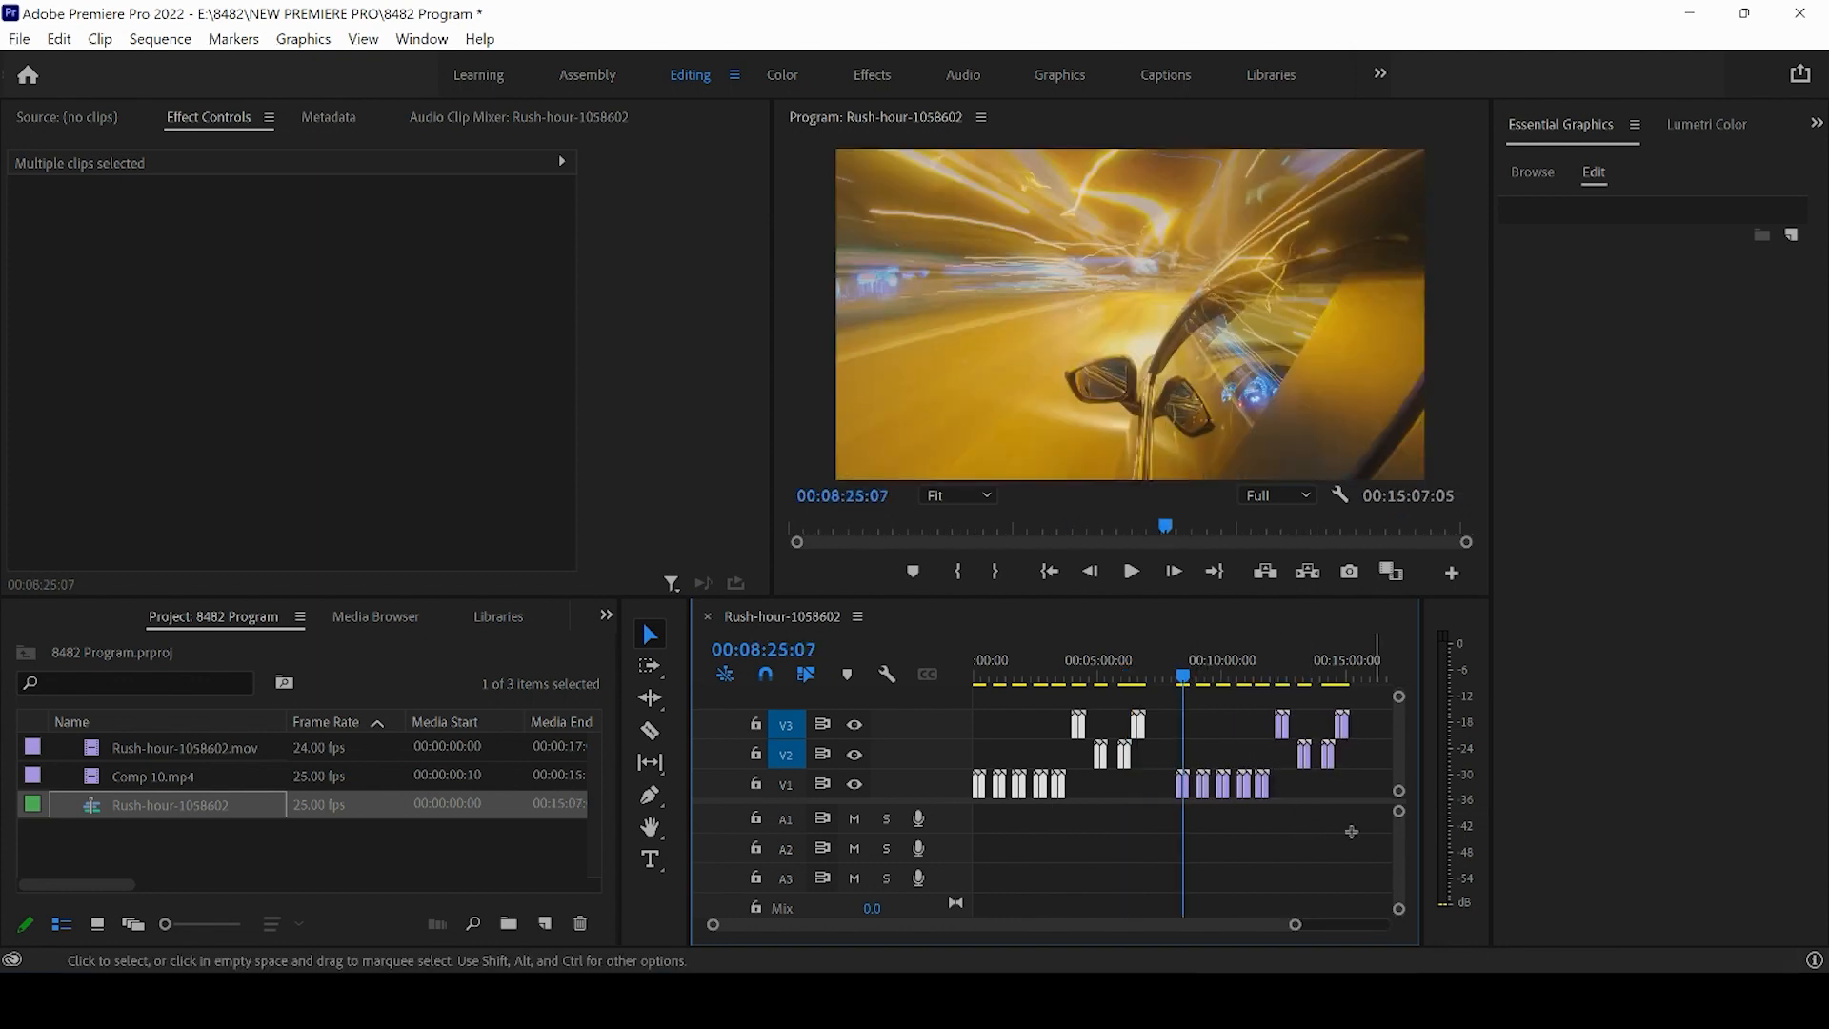
# - Select and delete the duplicated clips across V1–V3, keeping only the opening clips on V1
pyautogui.moveTo(1374, 835); pyautogui.dragTo(989, 718)
pyautogui.press('Delete')
pyautogui.click(981, 672)
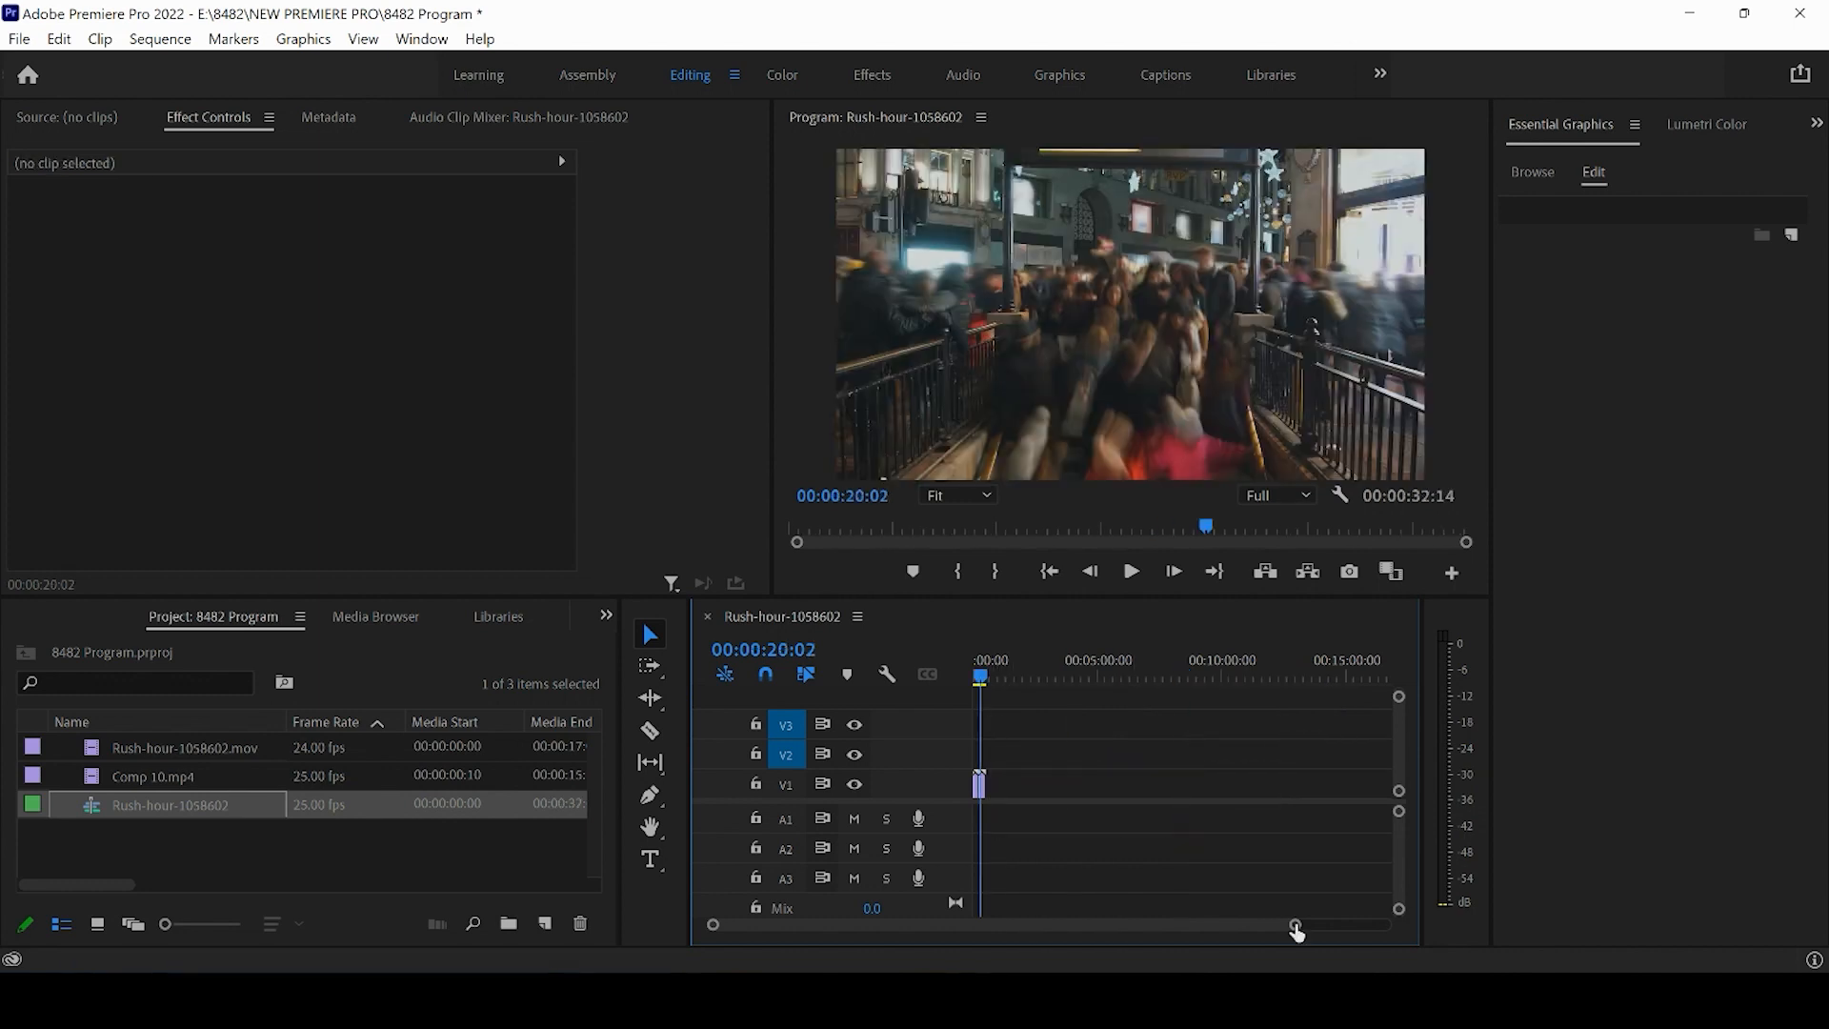
# - Move the second V1 clip later to open a gap, then ripple delete that gap
pyautogui.moveTo(1295, 925); pyautogui.dragTo(1172, 931)
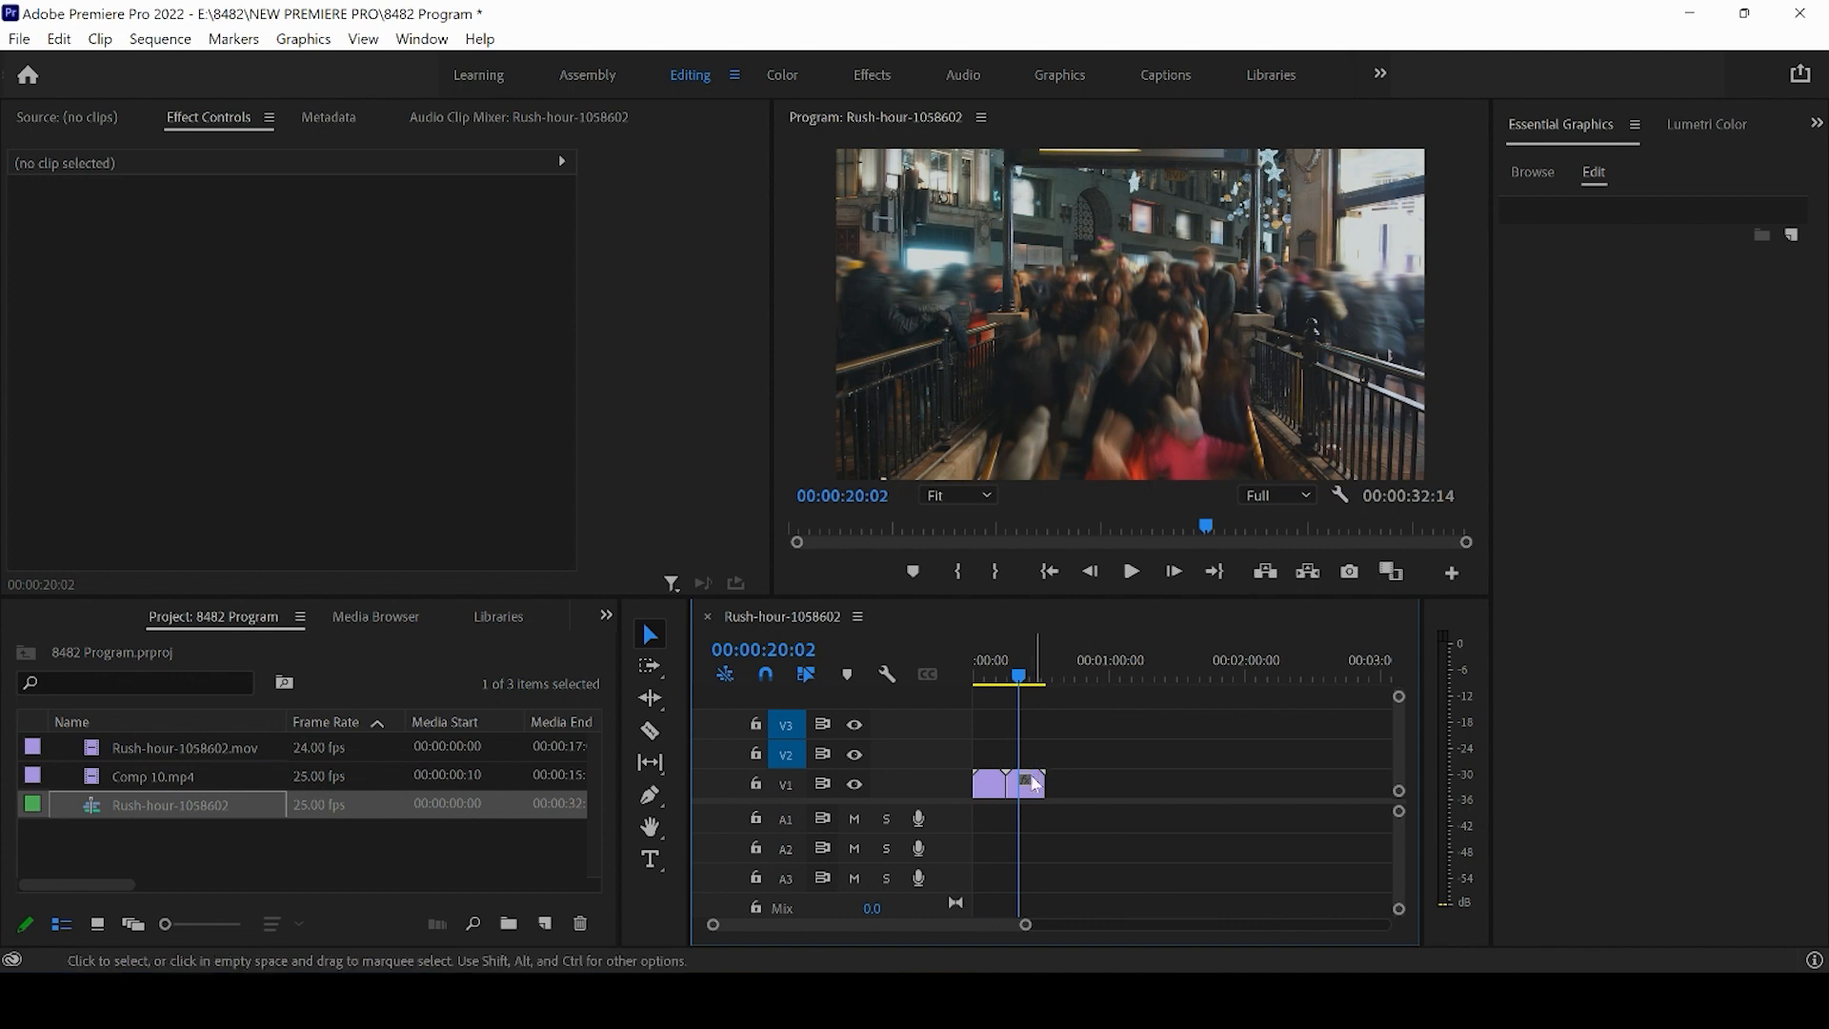
pyautogui.moveTo(1031, 791); pyautogui.dragTo(1202, 787)
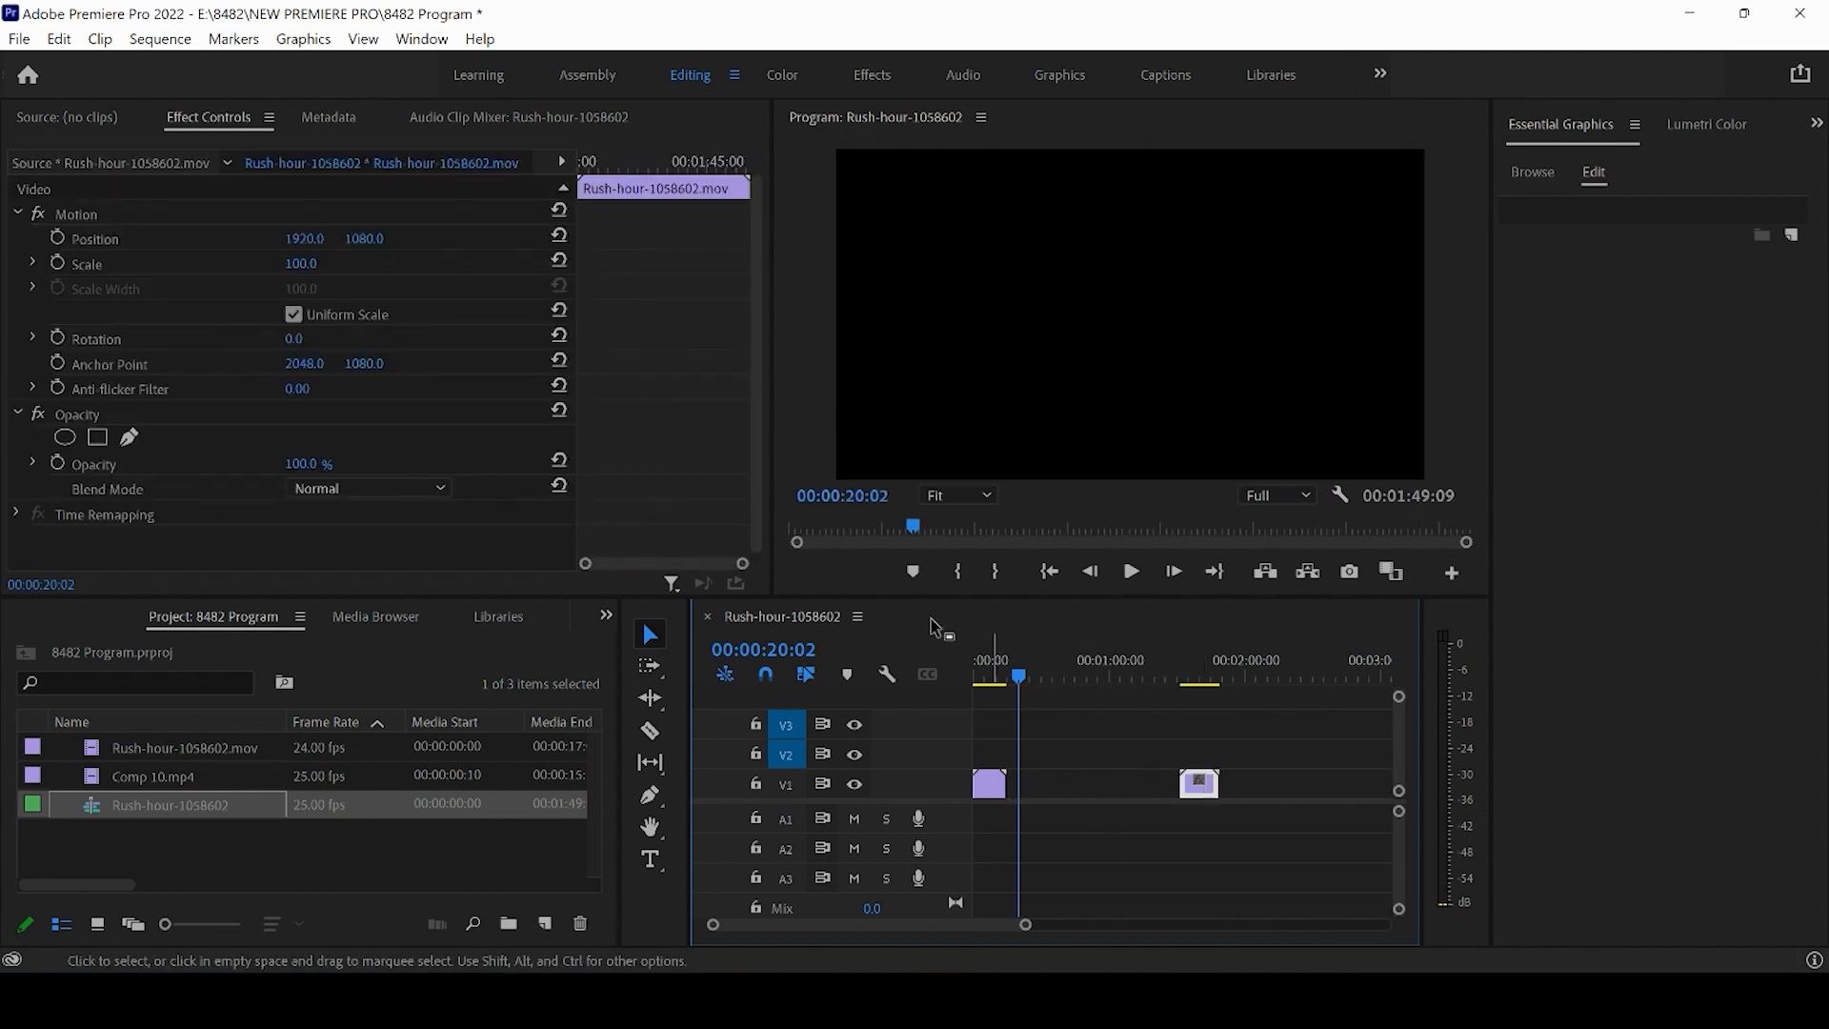
pyautogui.click(1068, 664)
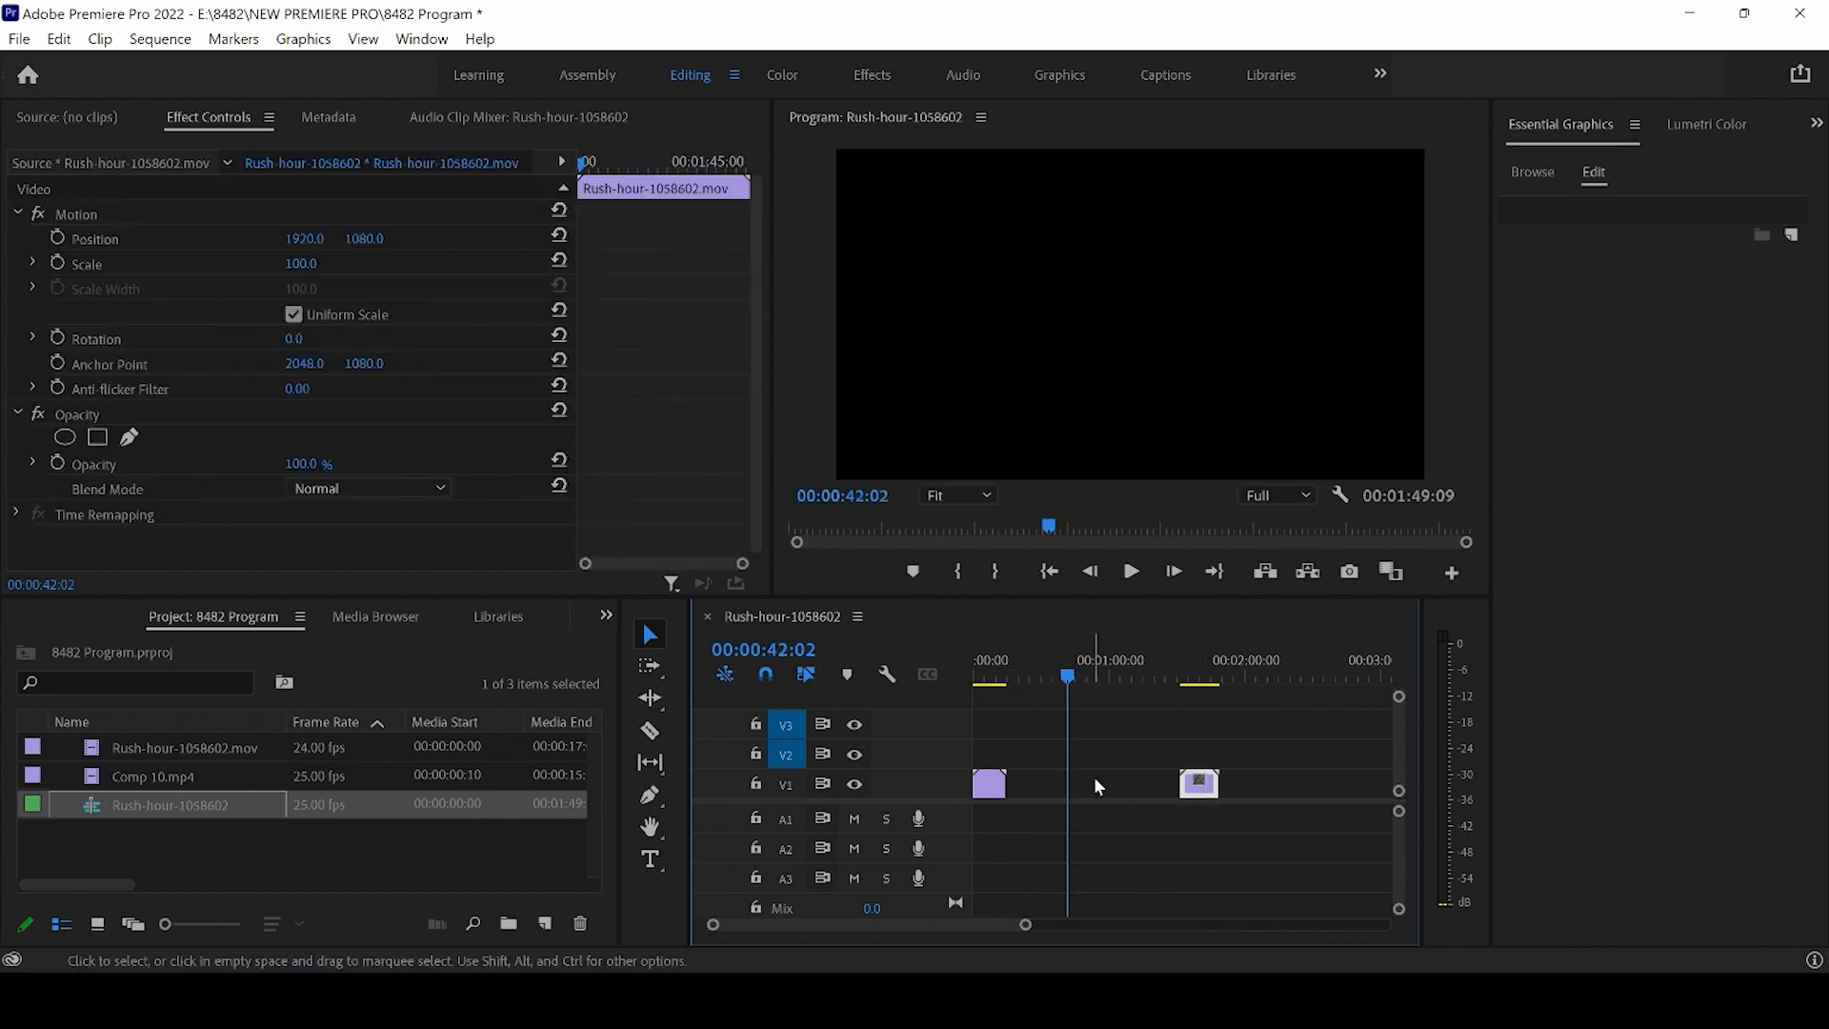
pyautogui.moveTo(1026, 927); pyautogui.dragTo(996, 927)
pyautogui.moveTo(1229, 723); pyautogui.dragTo(1298, 789)
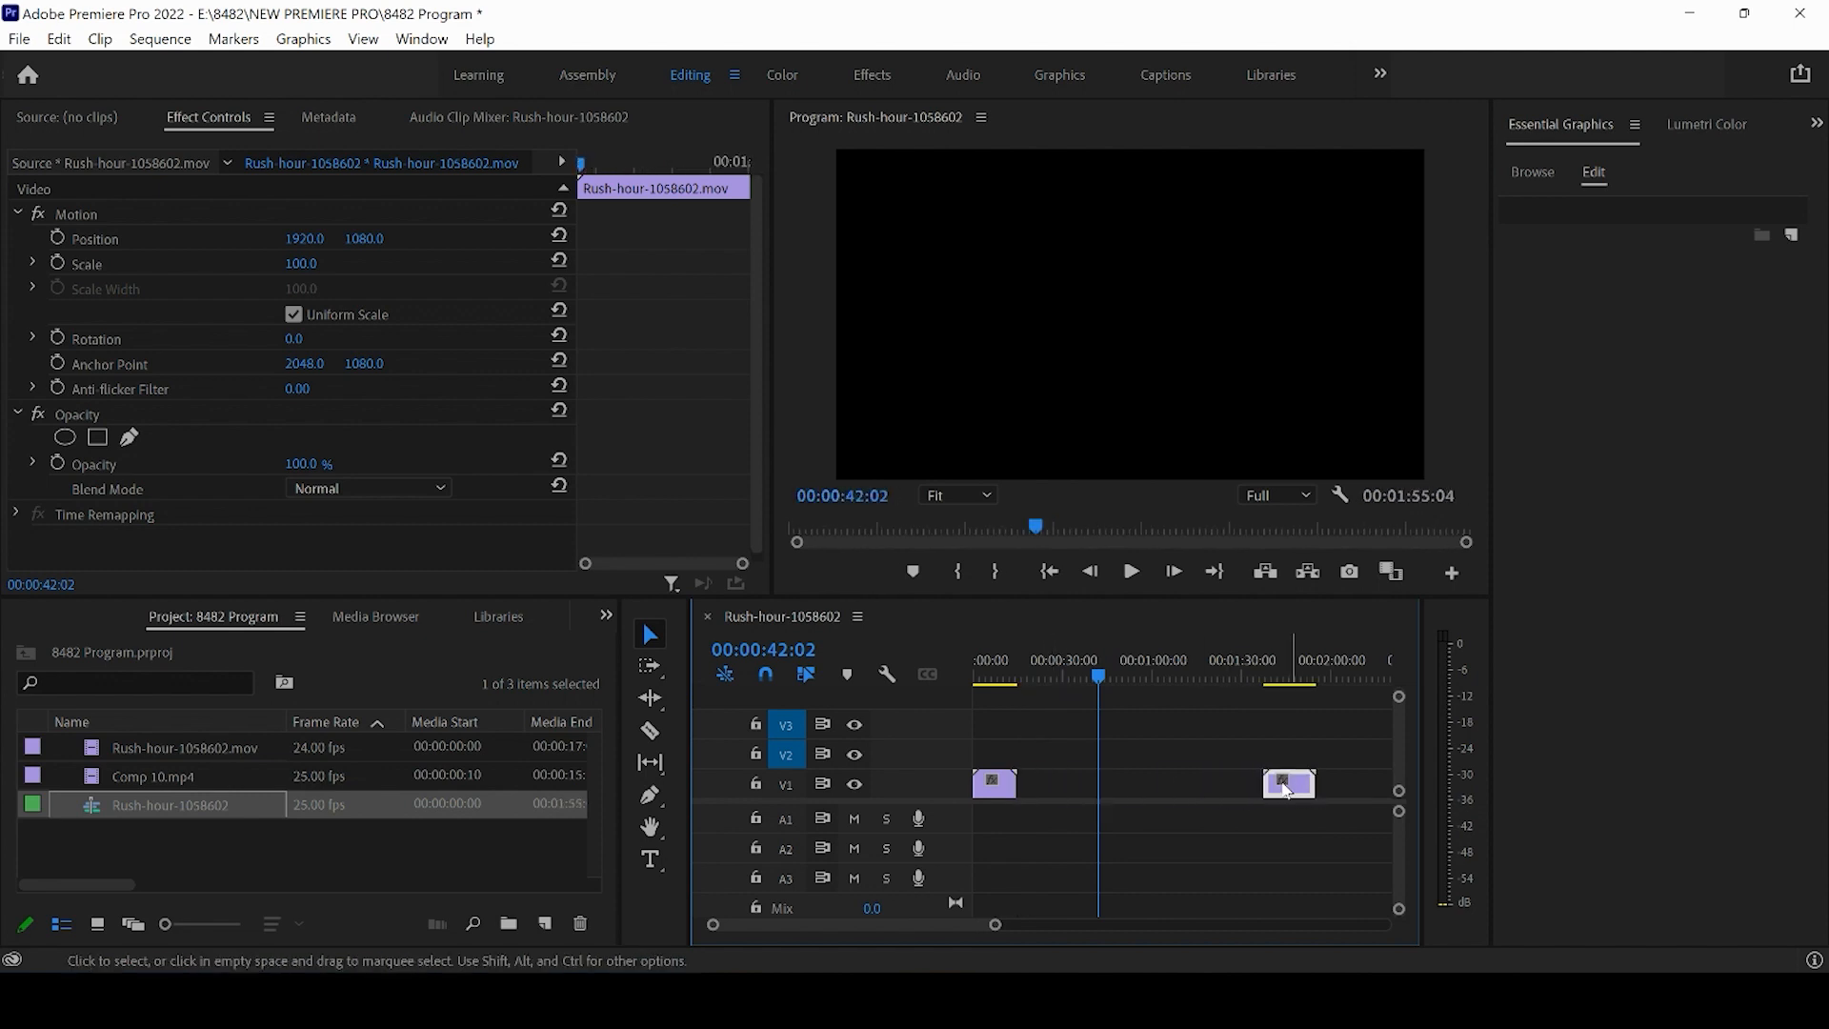
pyautogui.click(1162, 792)
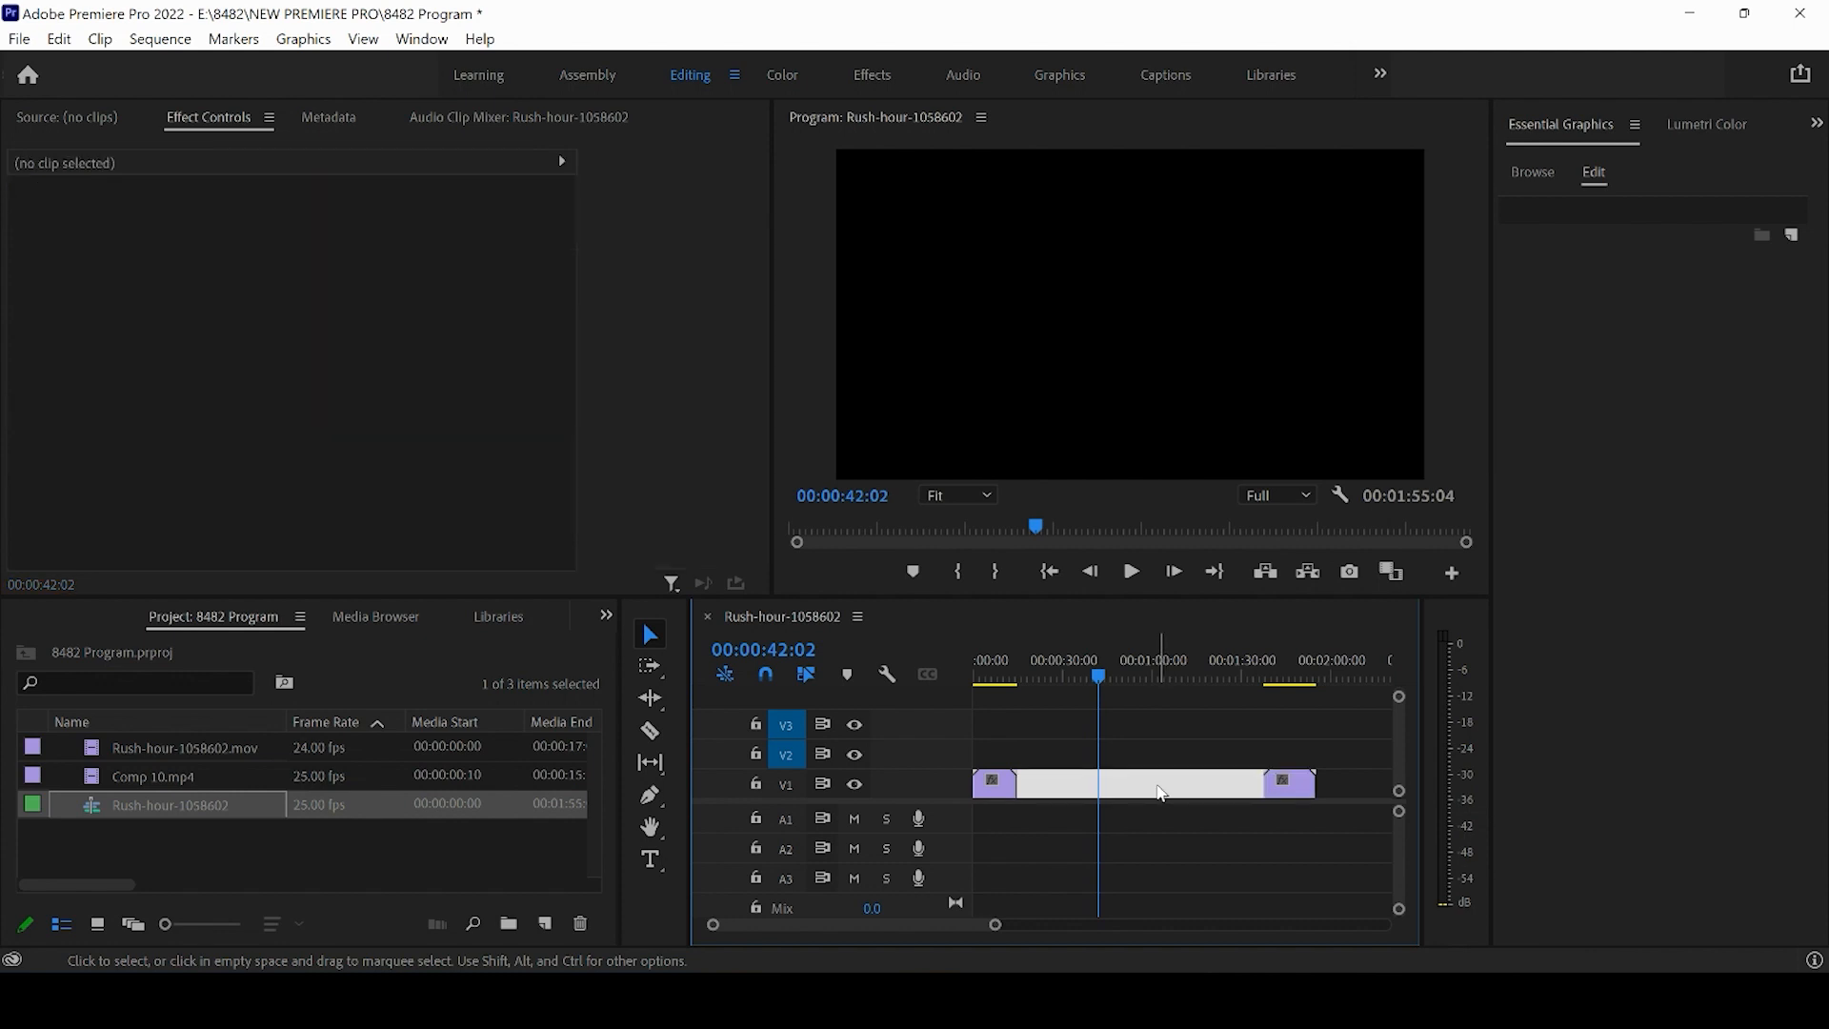
pyautogui.press('Delete')
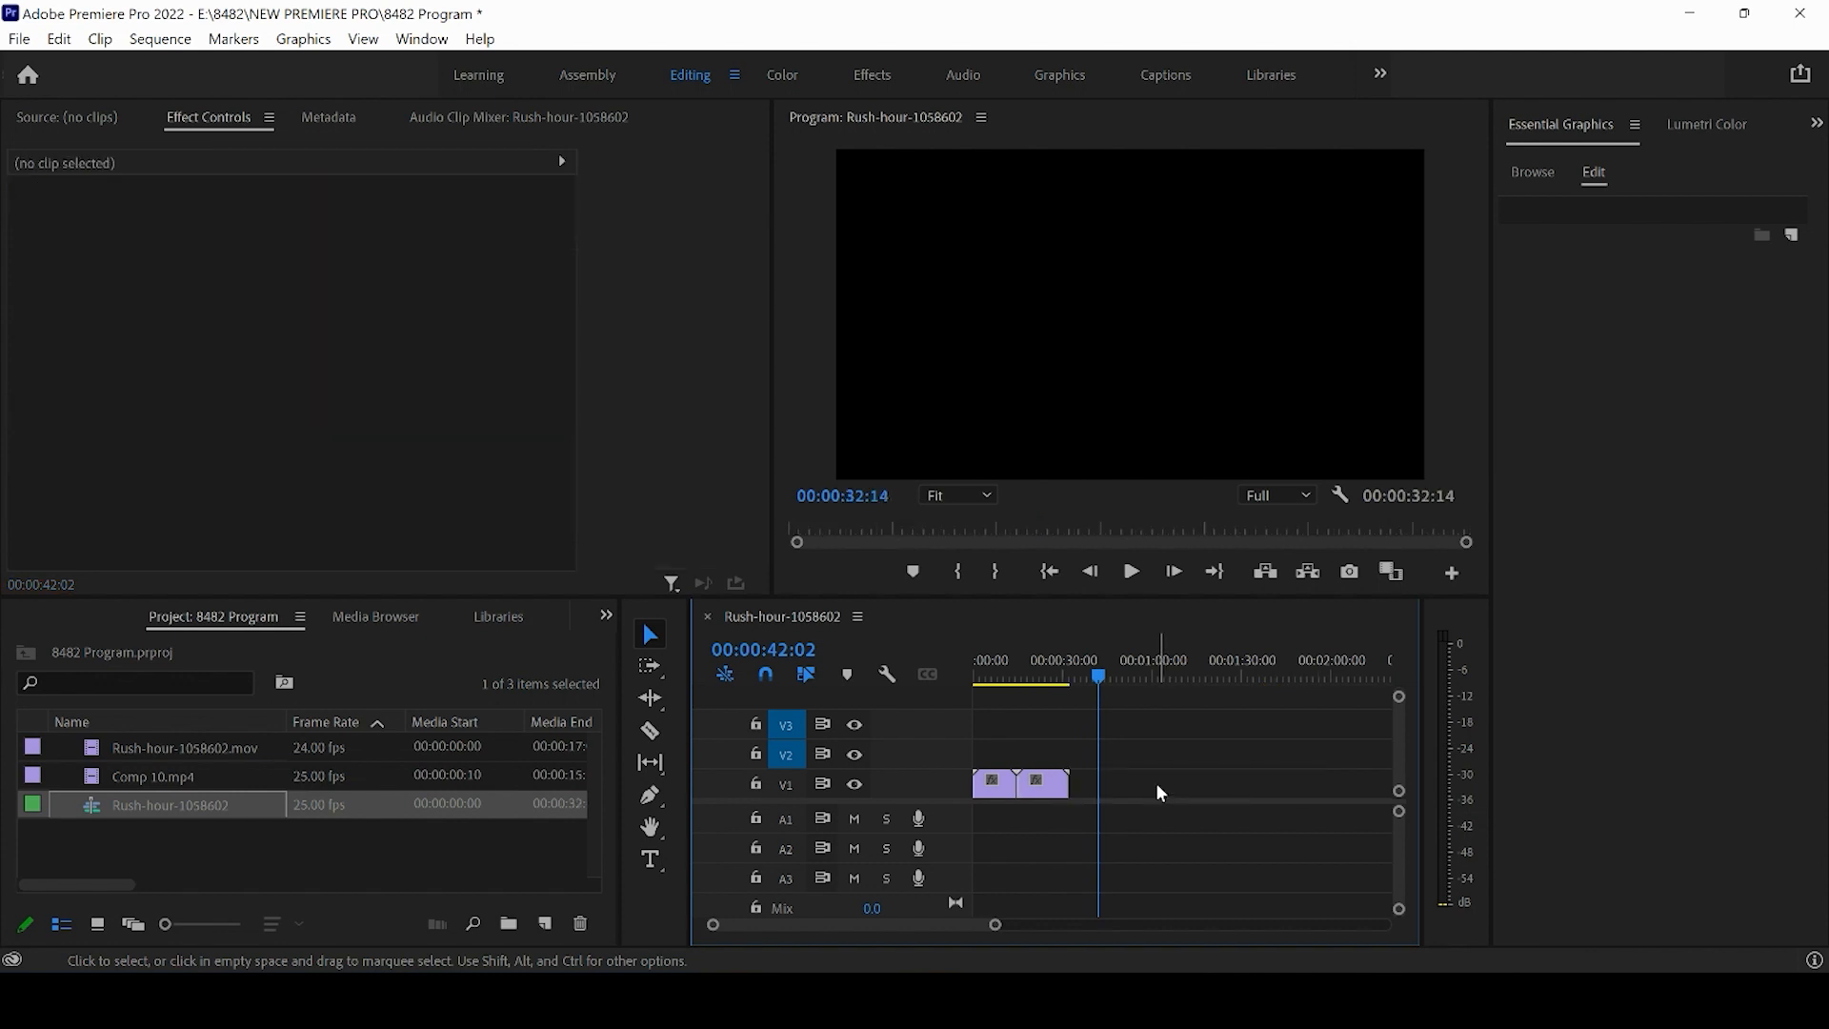
# - Drag the later V1 clips away from the first clip and ripple delete the resulting gap
pyautogui.moveTo(997, 926); pyautogui.dragTo(1157, 926)
pyautogui.moveTo(984, 779); pyautogui.dragTo(1048, 795)
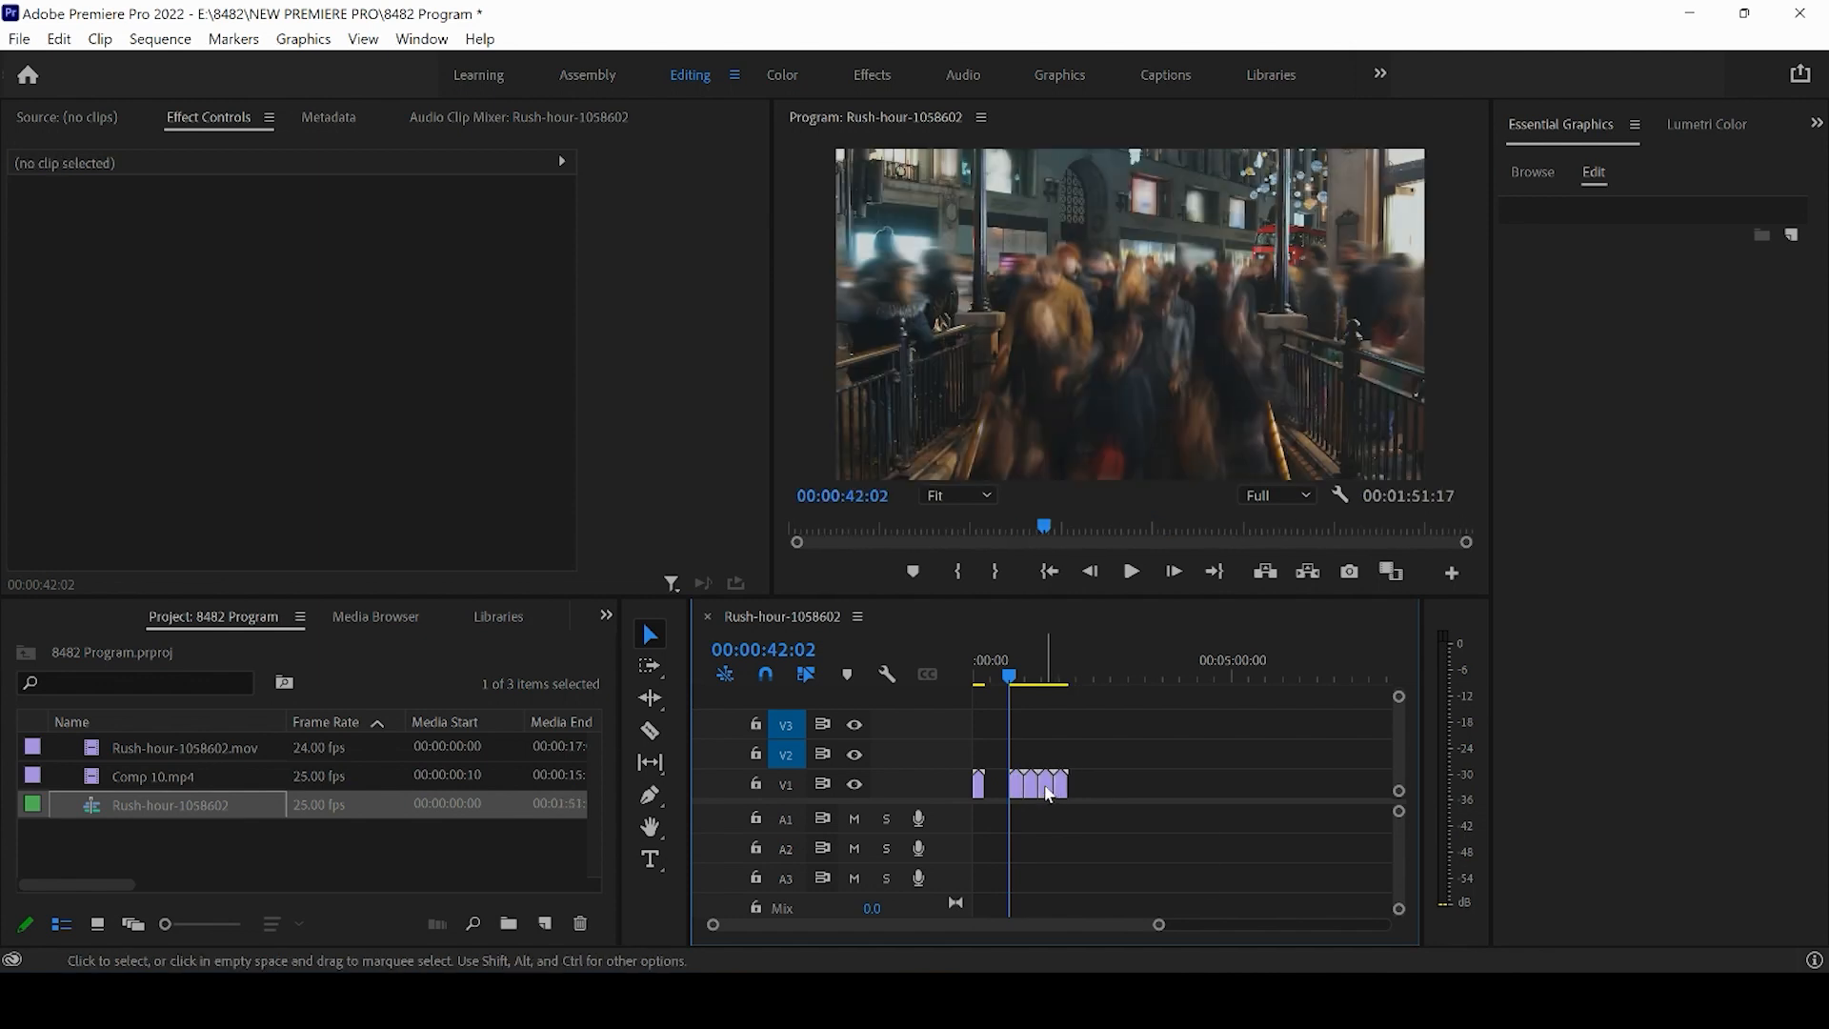
pyautogui.moveTo(1159, 925); pyautogui.dragTo(1086, 935)
pyautogui.click(1049, 790)
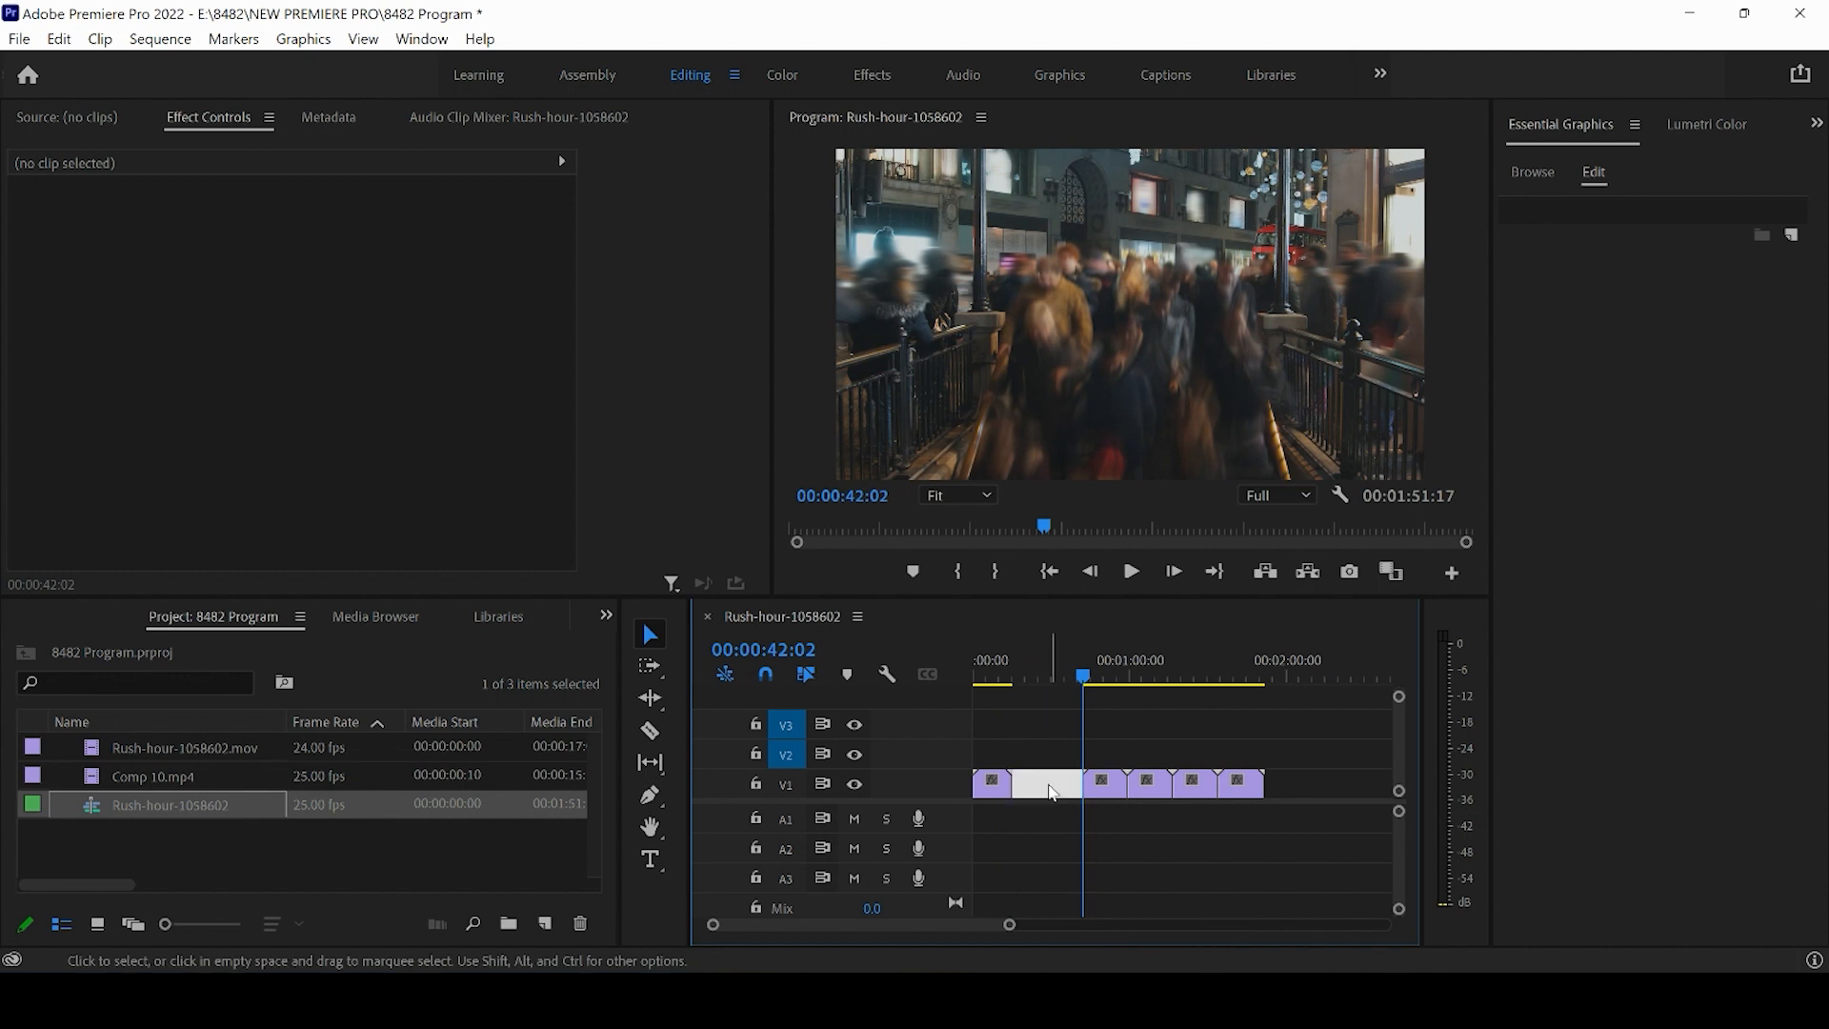
pyautogui.press('Delete')
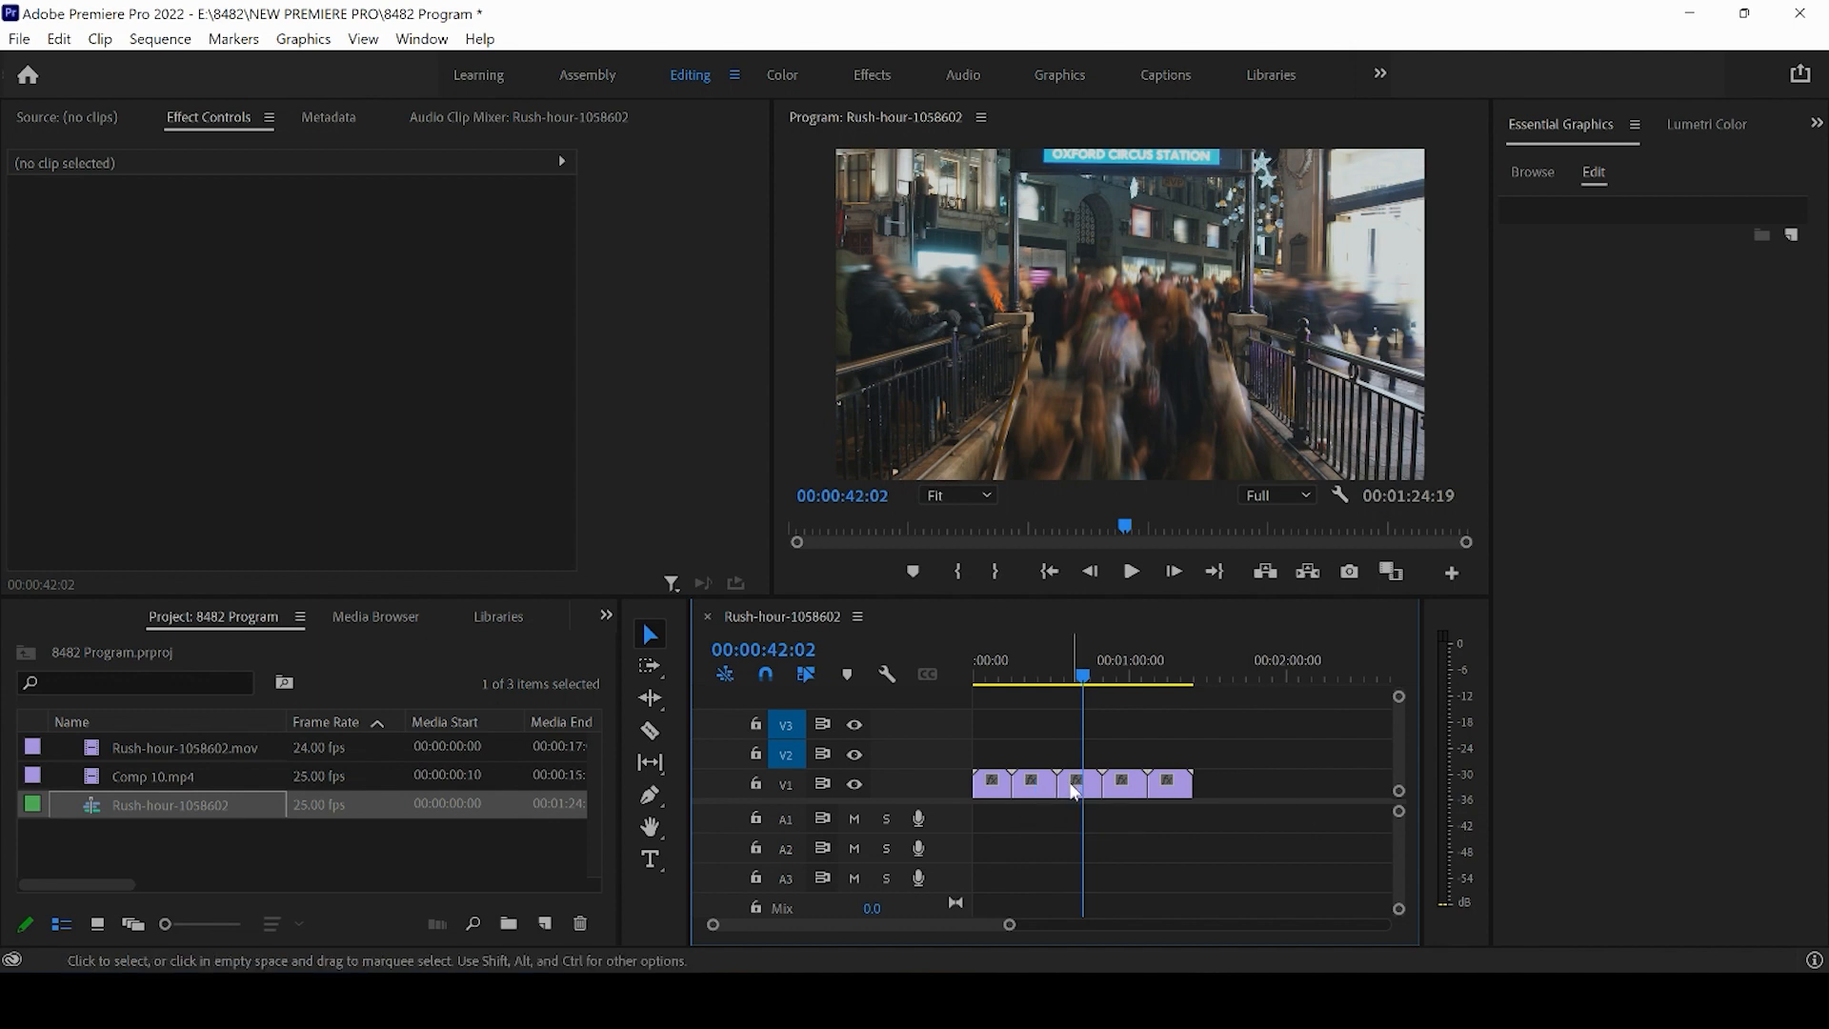
# - Shift the remaining V1 clips further along the track and ripple delete the empty space before them
pyautogui.moveTo(1009, 924); pyautogui.dragTo(1094, 925)
pyautogui.moveTo(1028, 676)
pyautogui.mouseDown()
pyautogui.moveTo(1068, 684)
pyautogui.moveTo(1003, 680)
pyautogui.mouseUp()
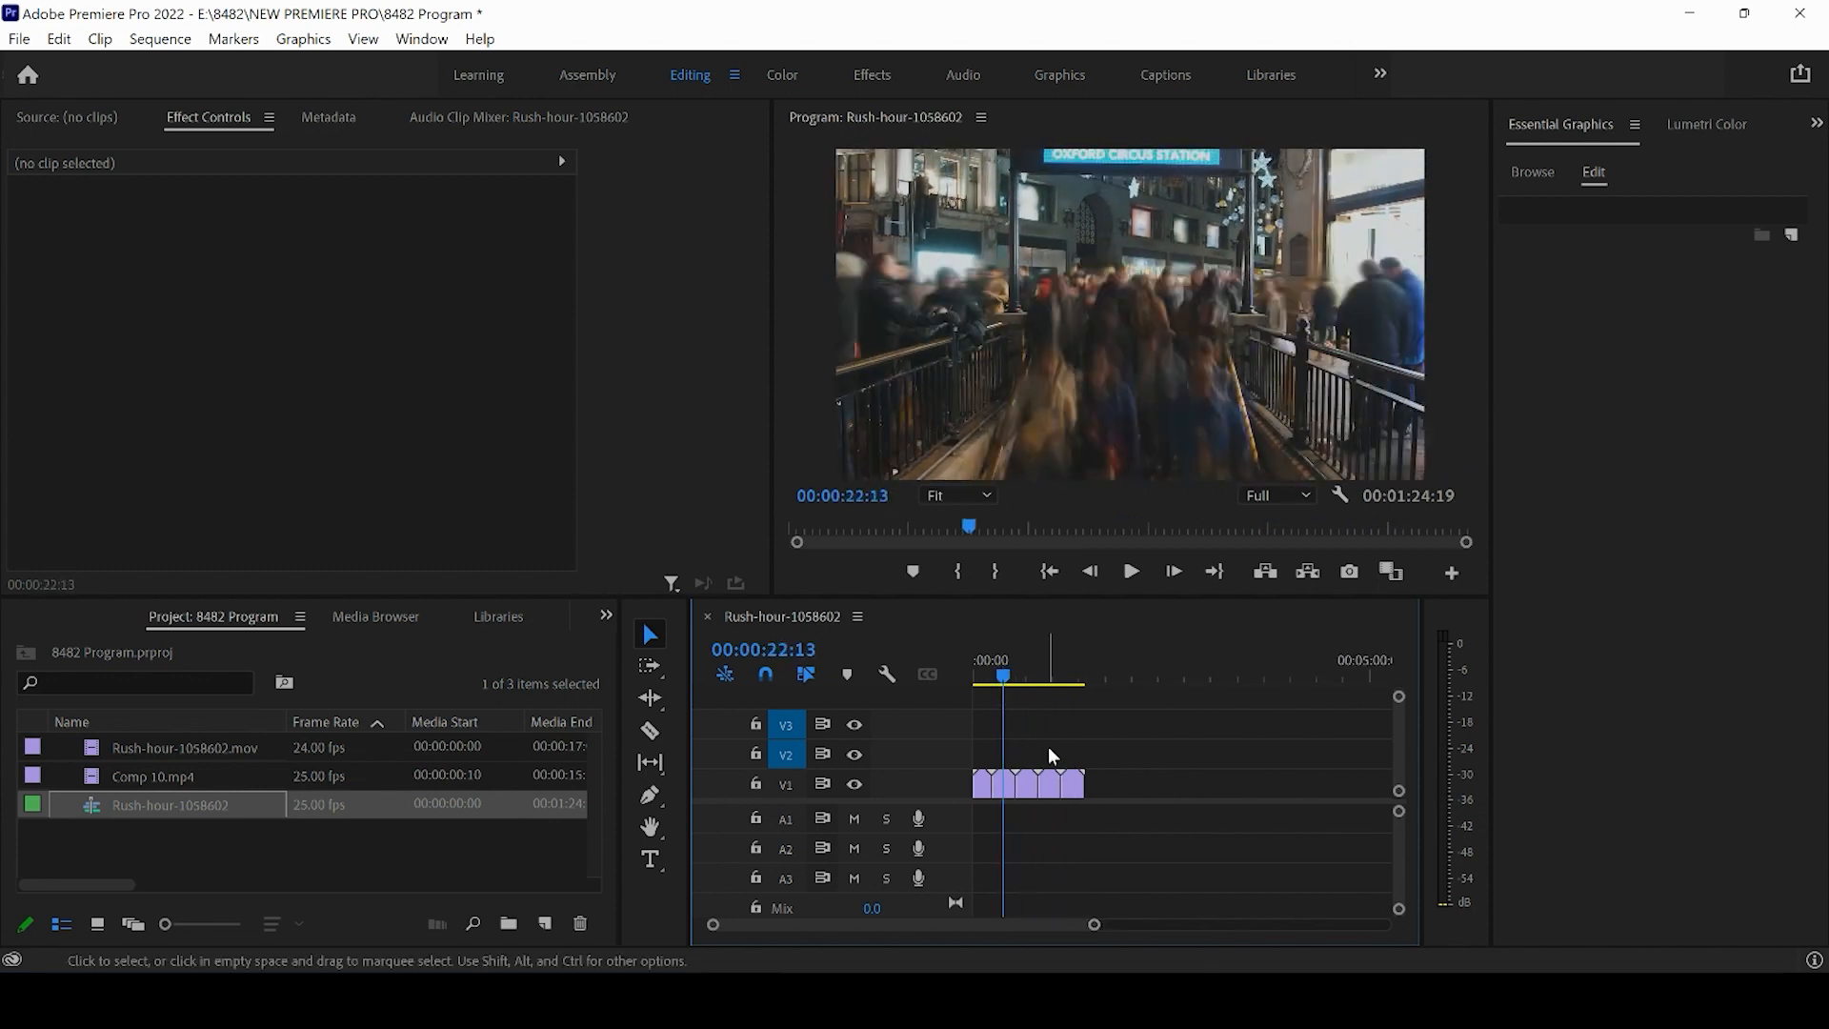
pyautogui.moveTo(1130, 779); pyautogui.dragTo(1229, 788)
pyautogui.click(1133, 790)
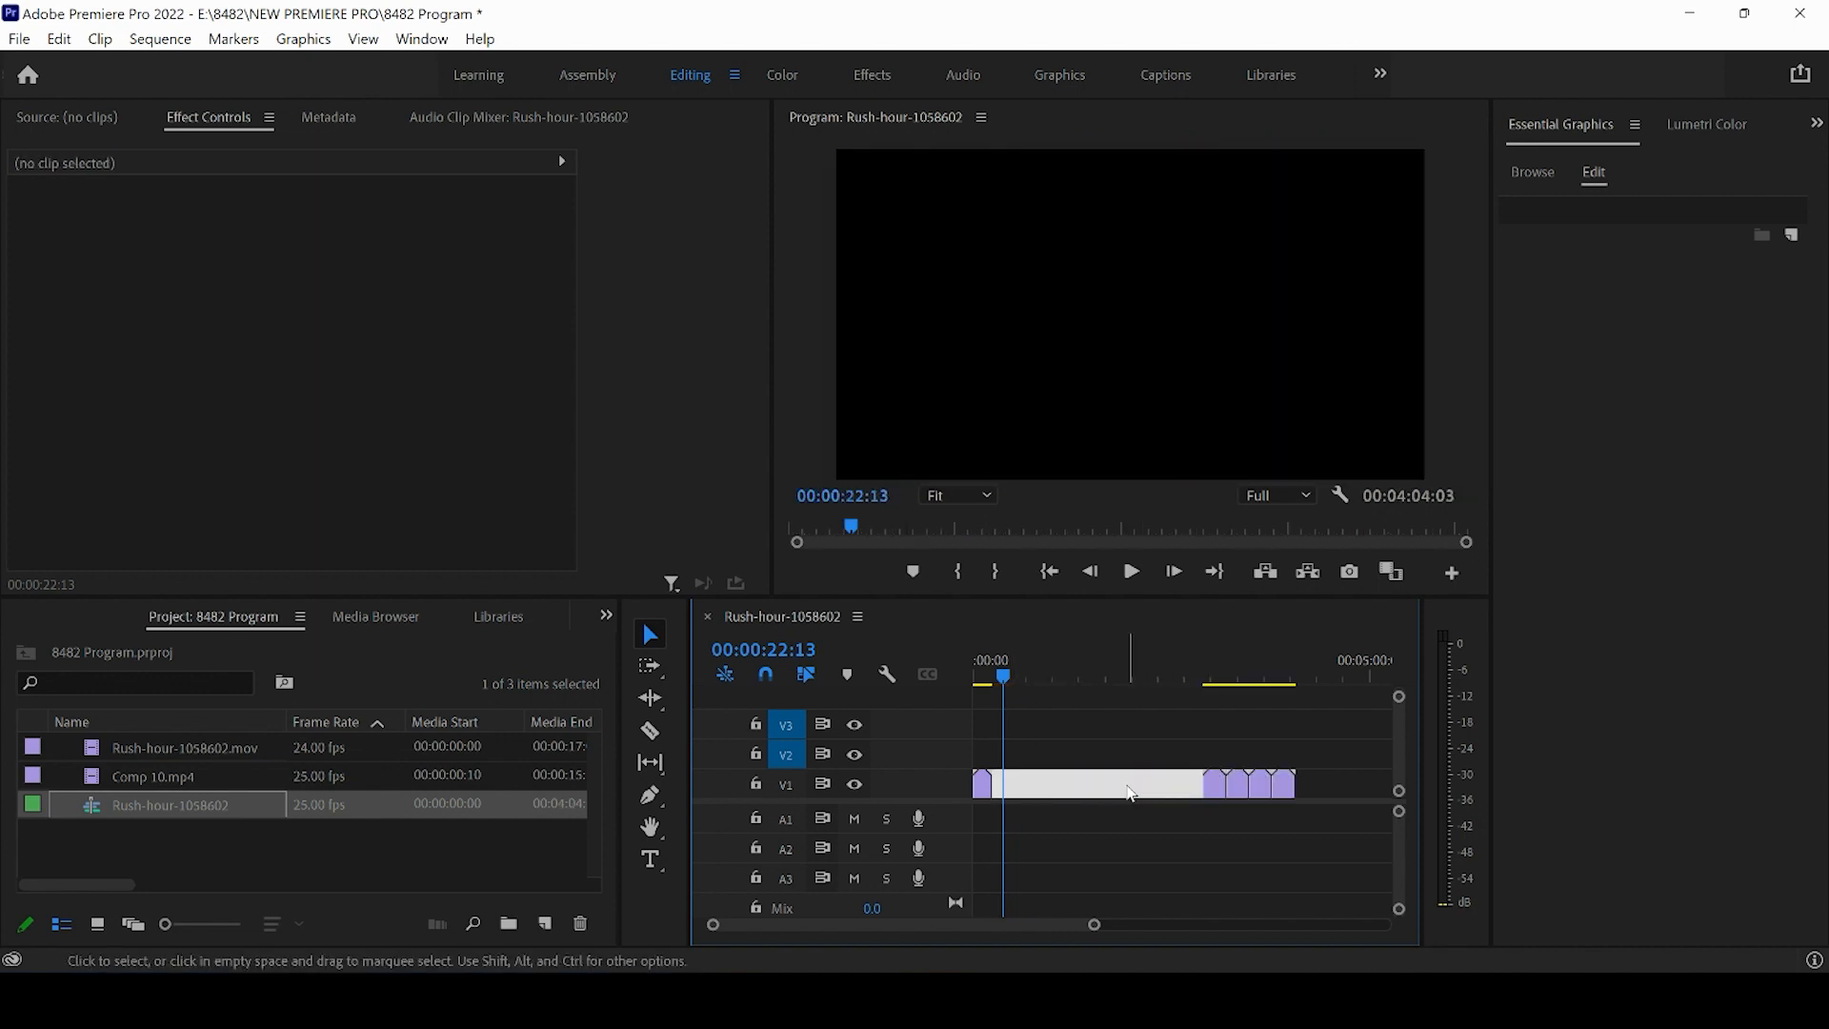
pyautogui.press('Delete')
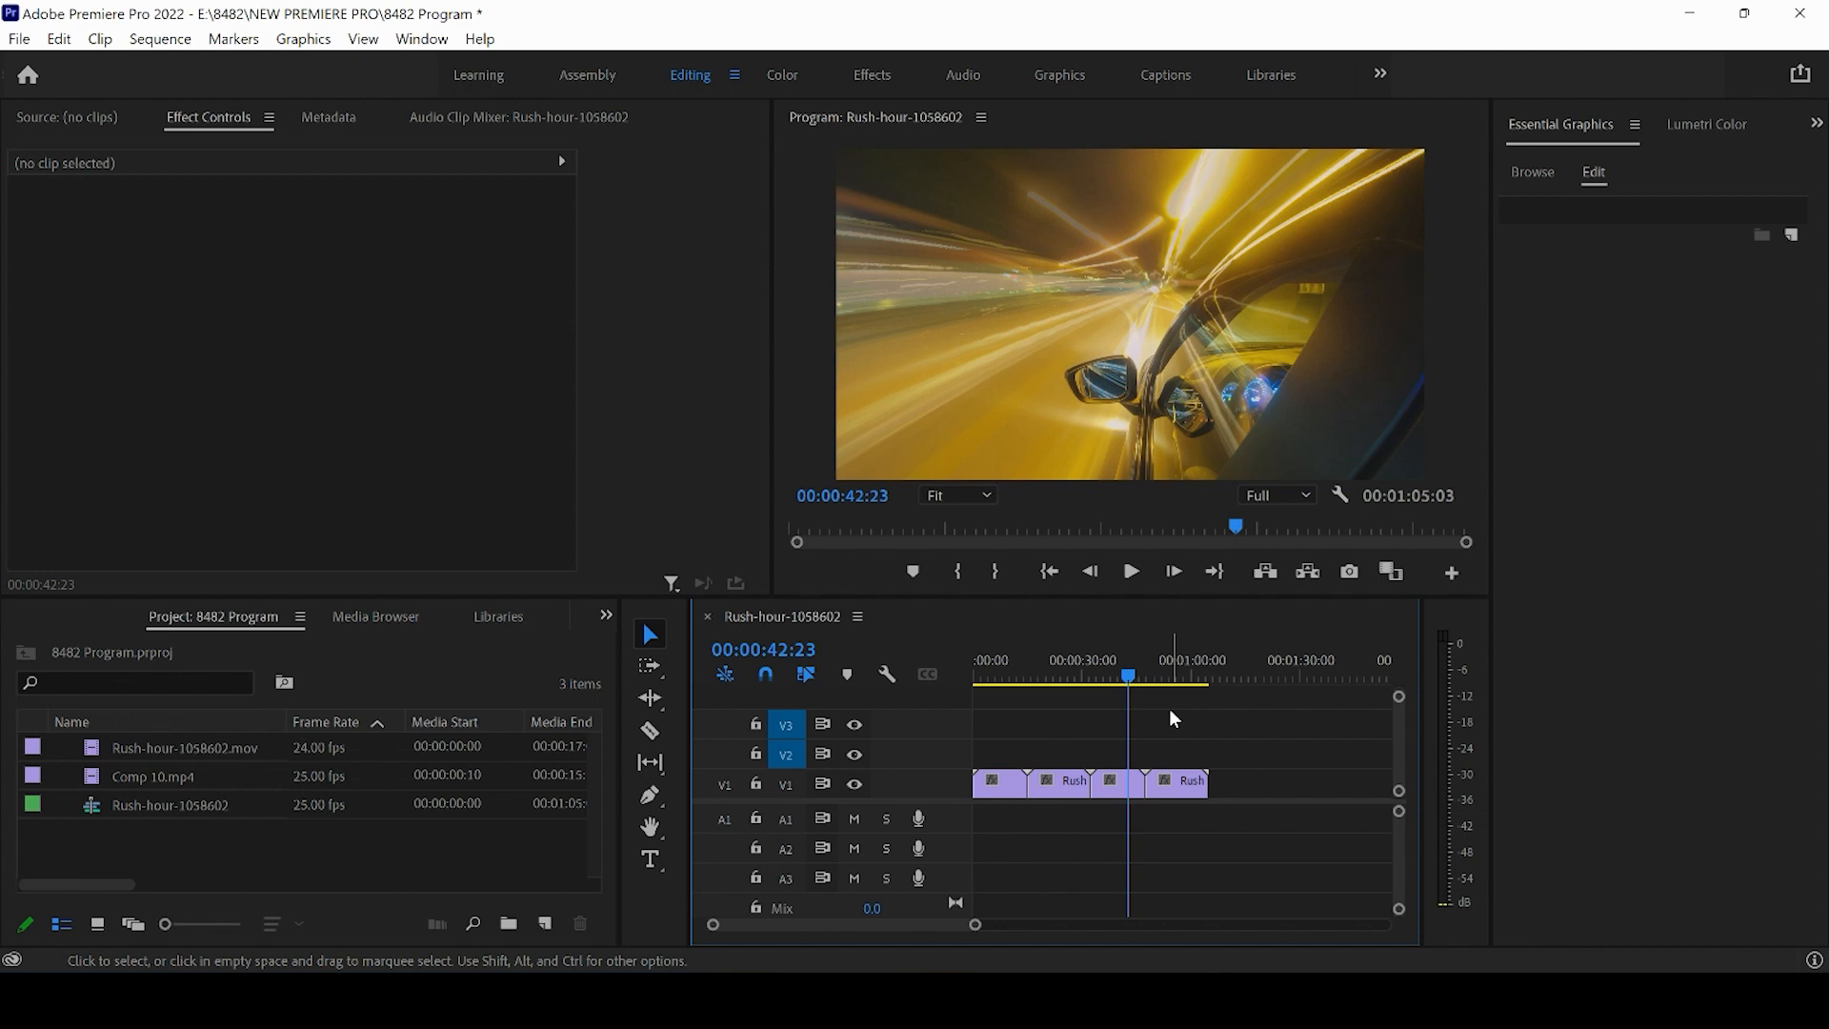
pyautogui.press('Home')
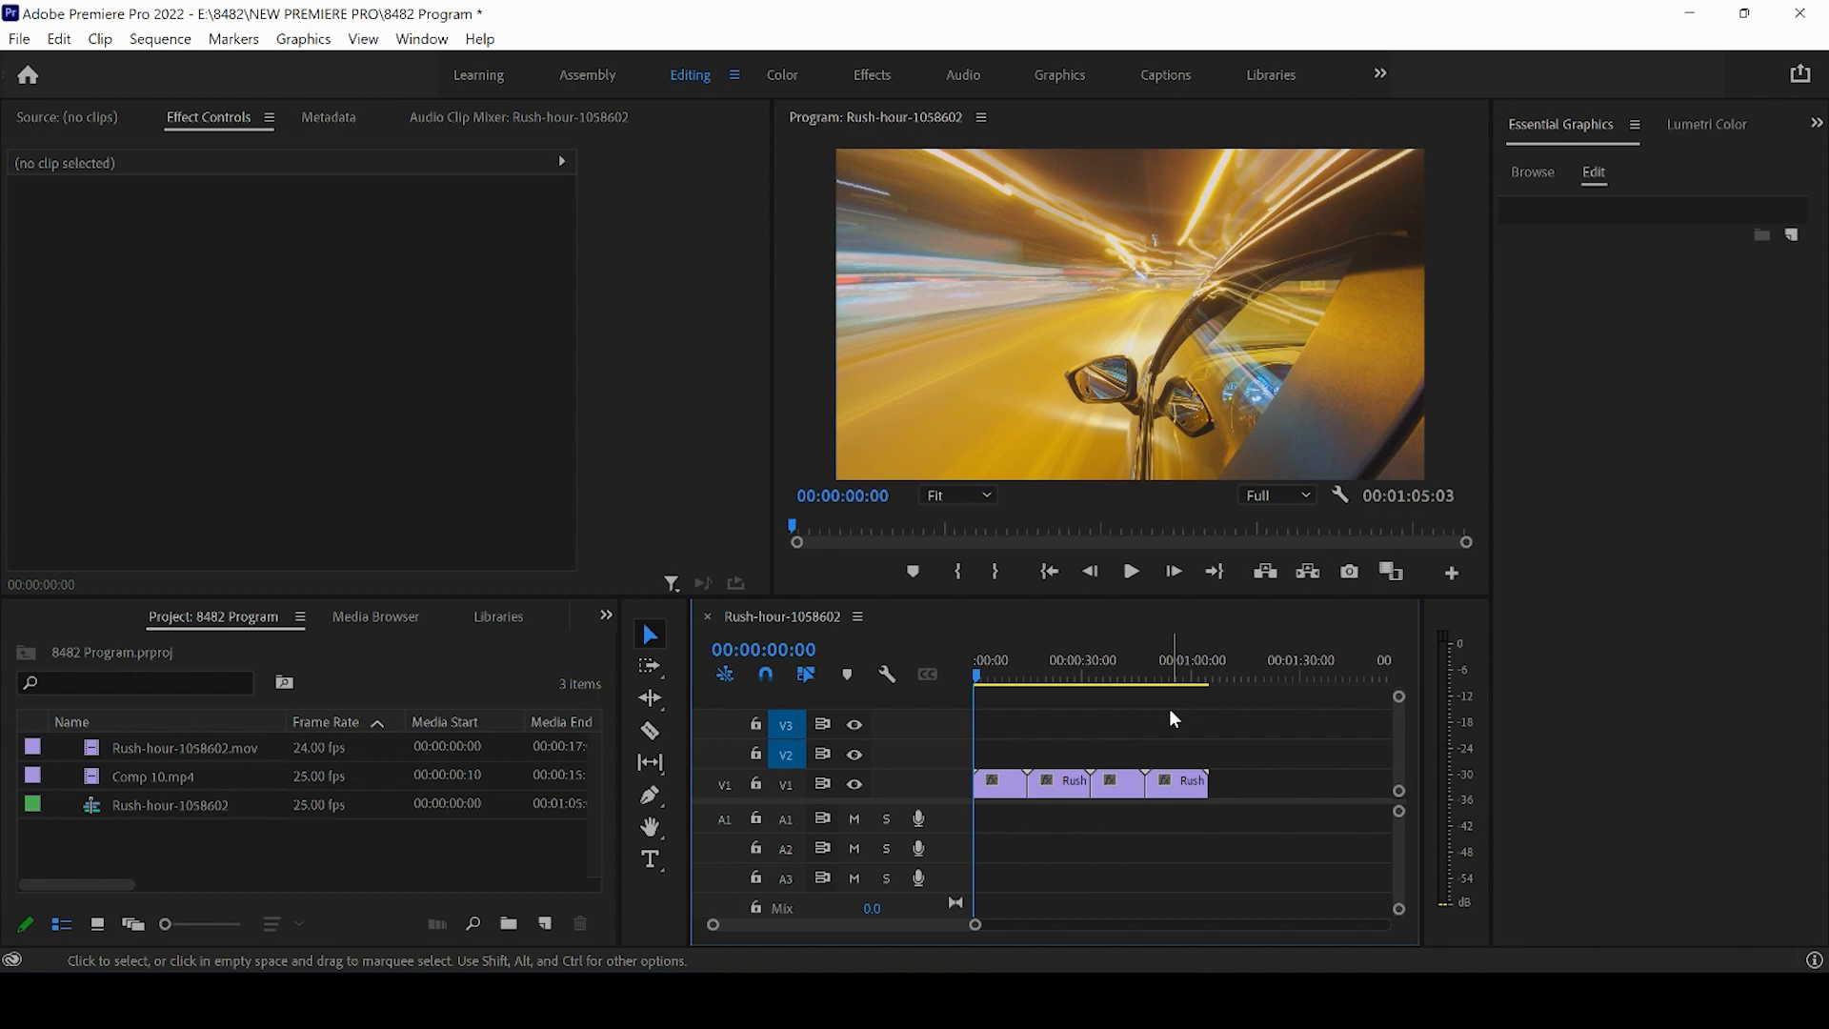
pyautogui.click(979, 676)
pyautogui.moveTo(983, 682); pyautogui.dragTo(970, 682)
pyautogui.moveTo(977, 934); pyautogui.dragTo(968, 944)
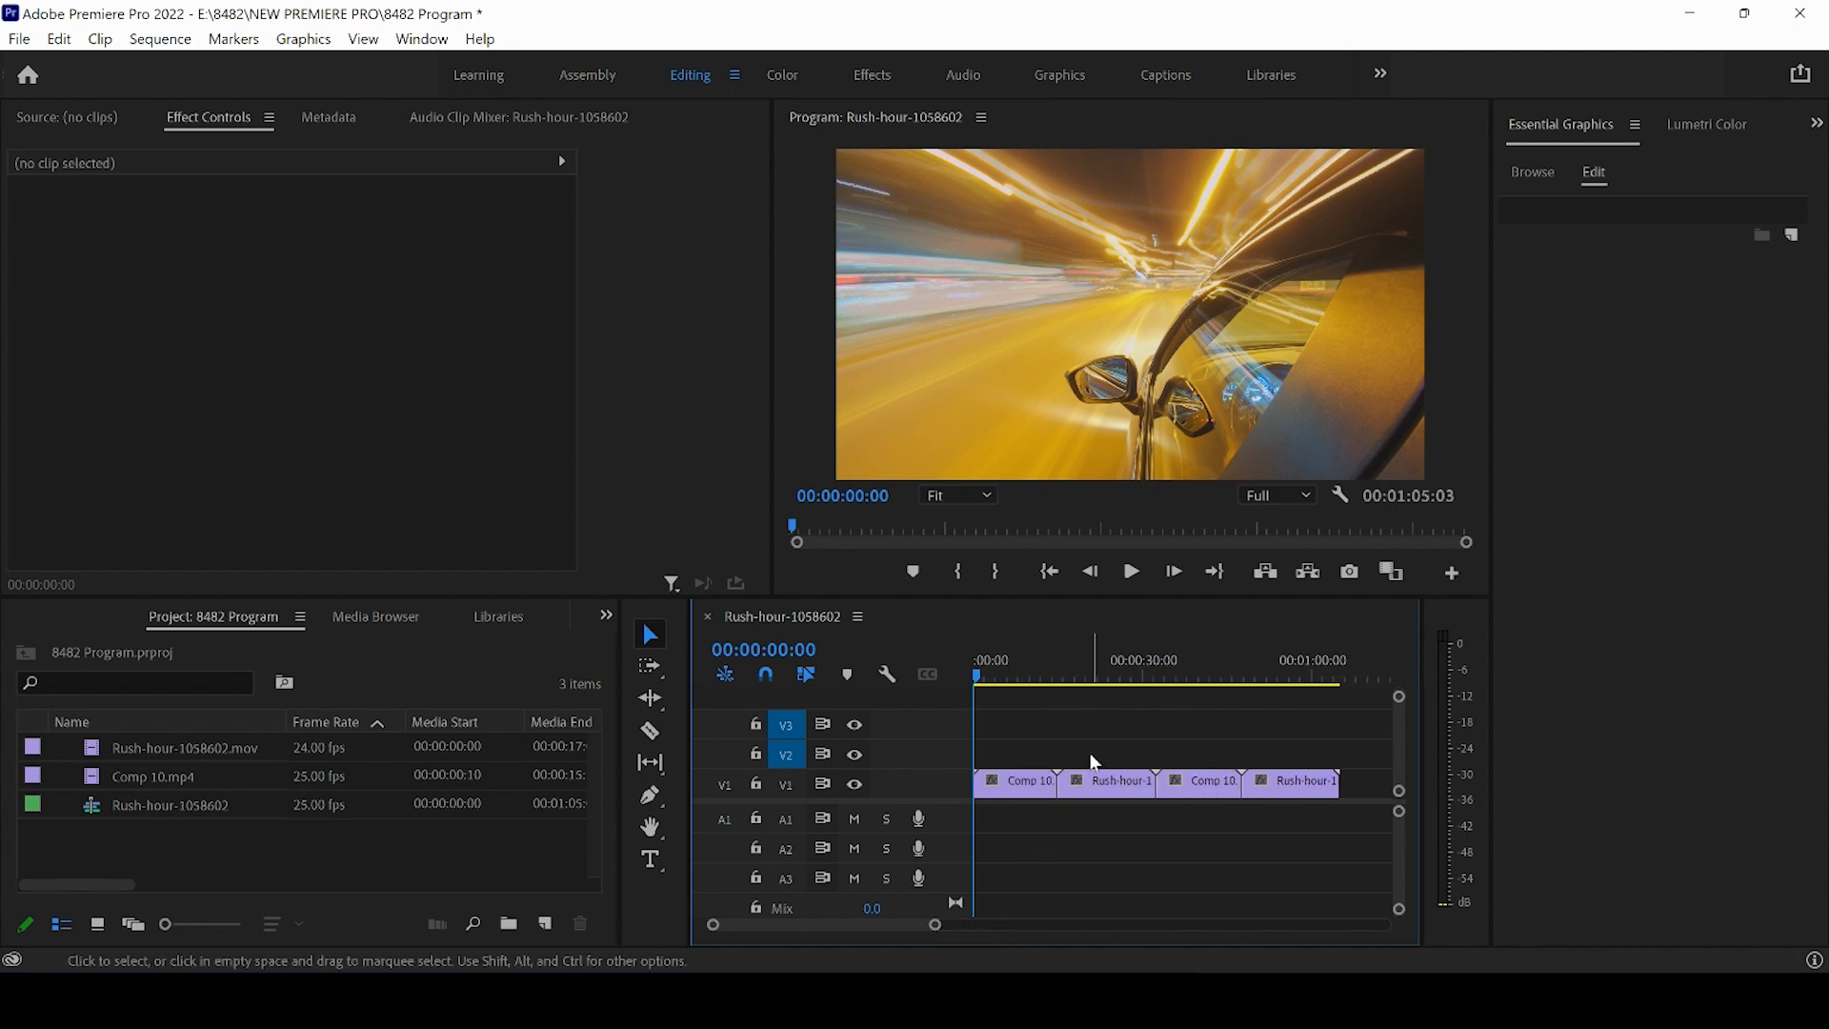
pyautogui.click(1275, 670)
pyautogui.press('Home')
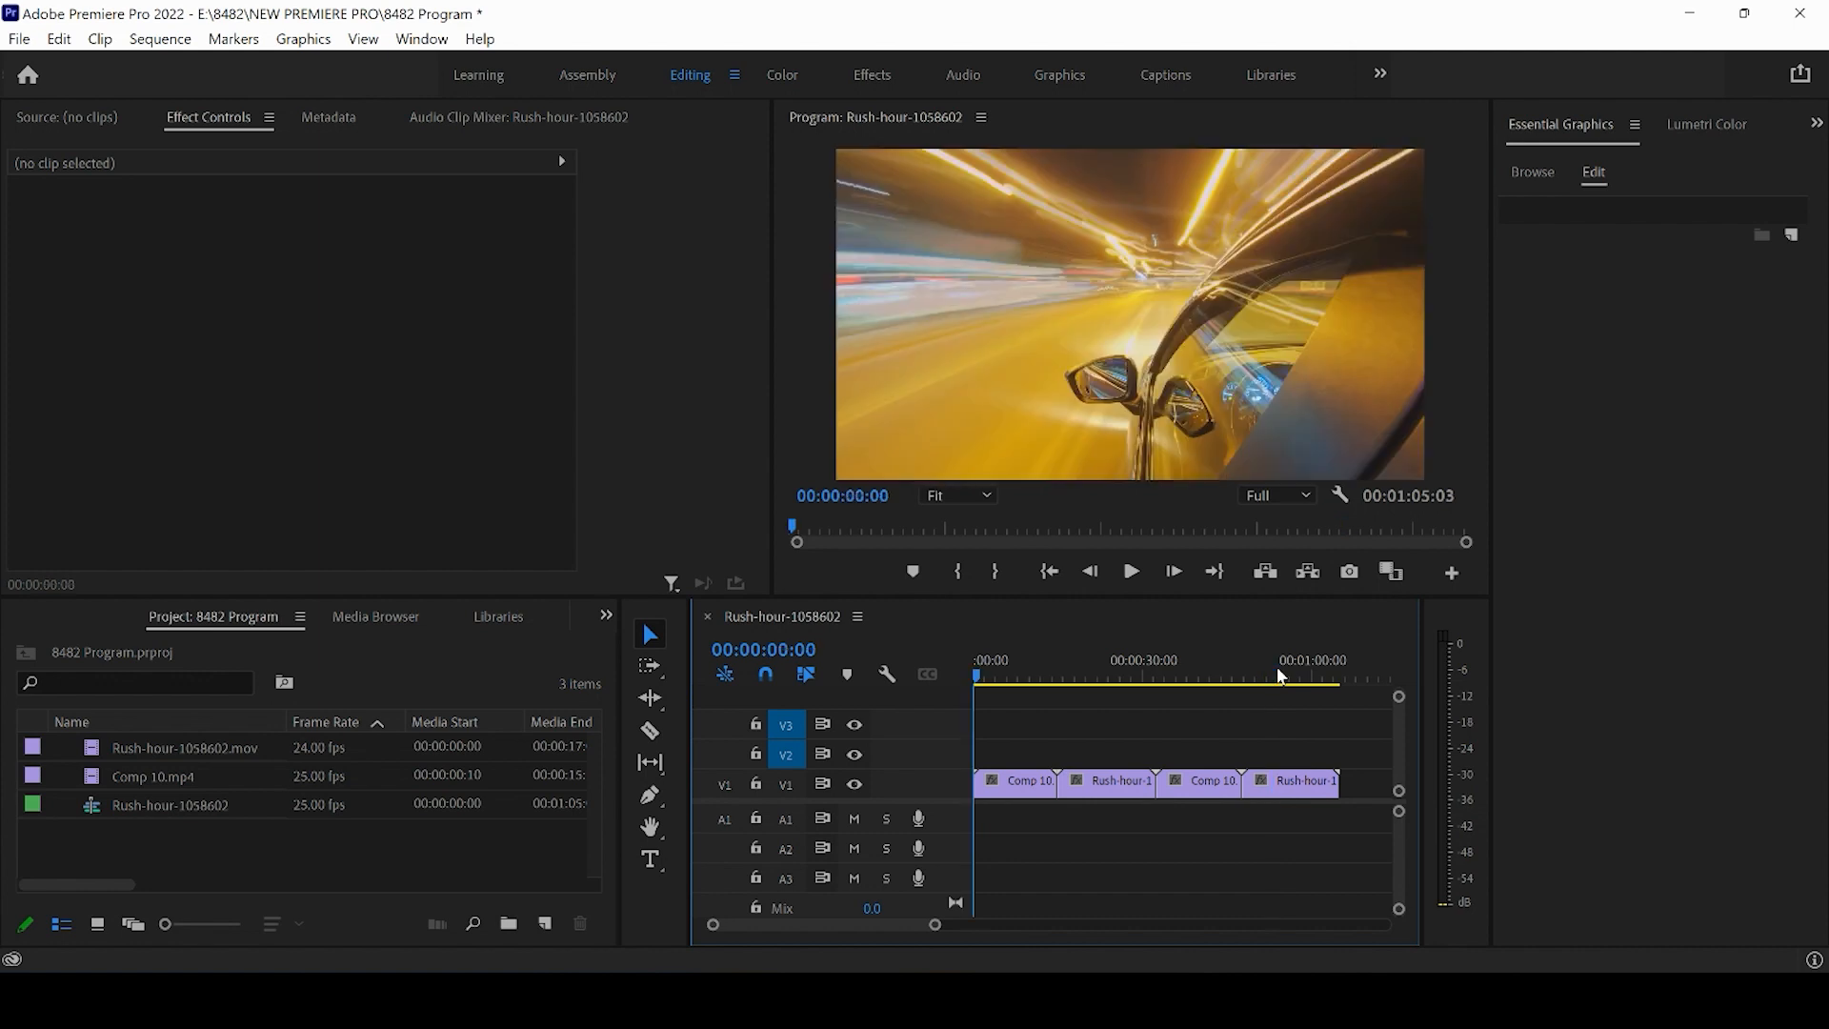
pyautogui.moveTo(935, 924); pyautogui.dragTo(1386, 922)
pyautogui.click(1196, 678)
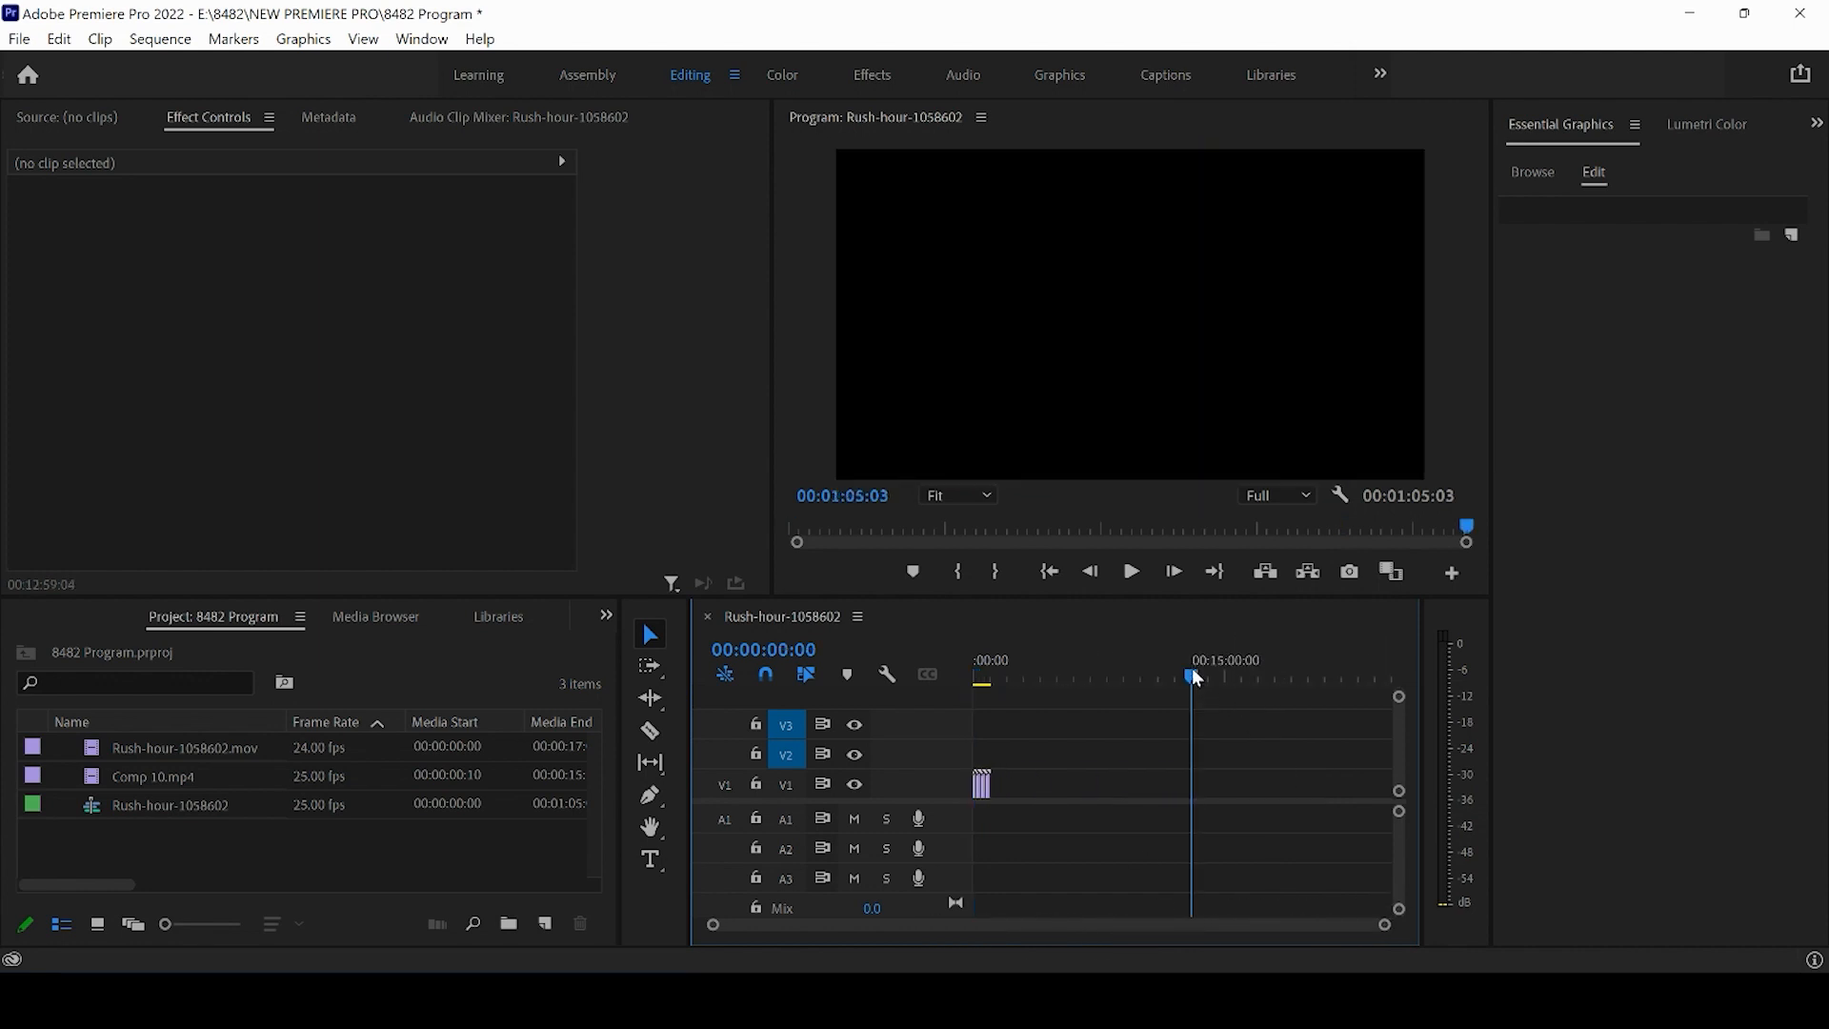
# - Undo the last timeline edit
pyautogui.press('Home')
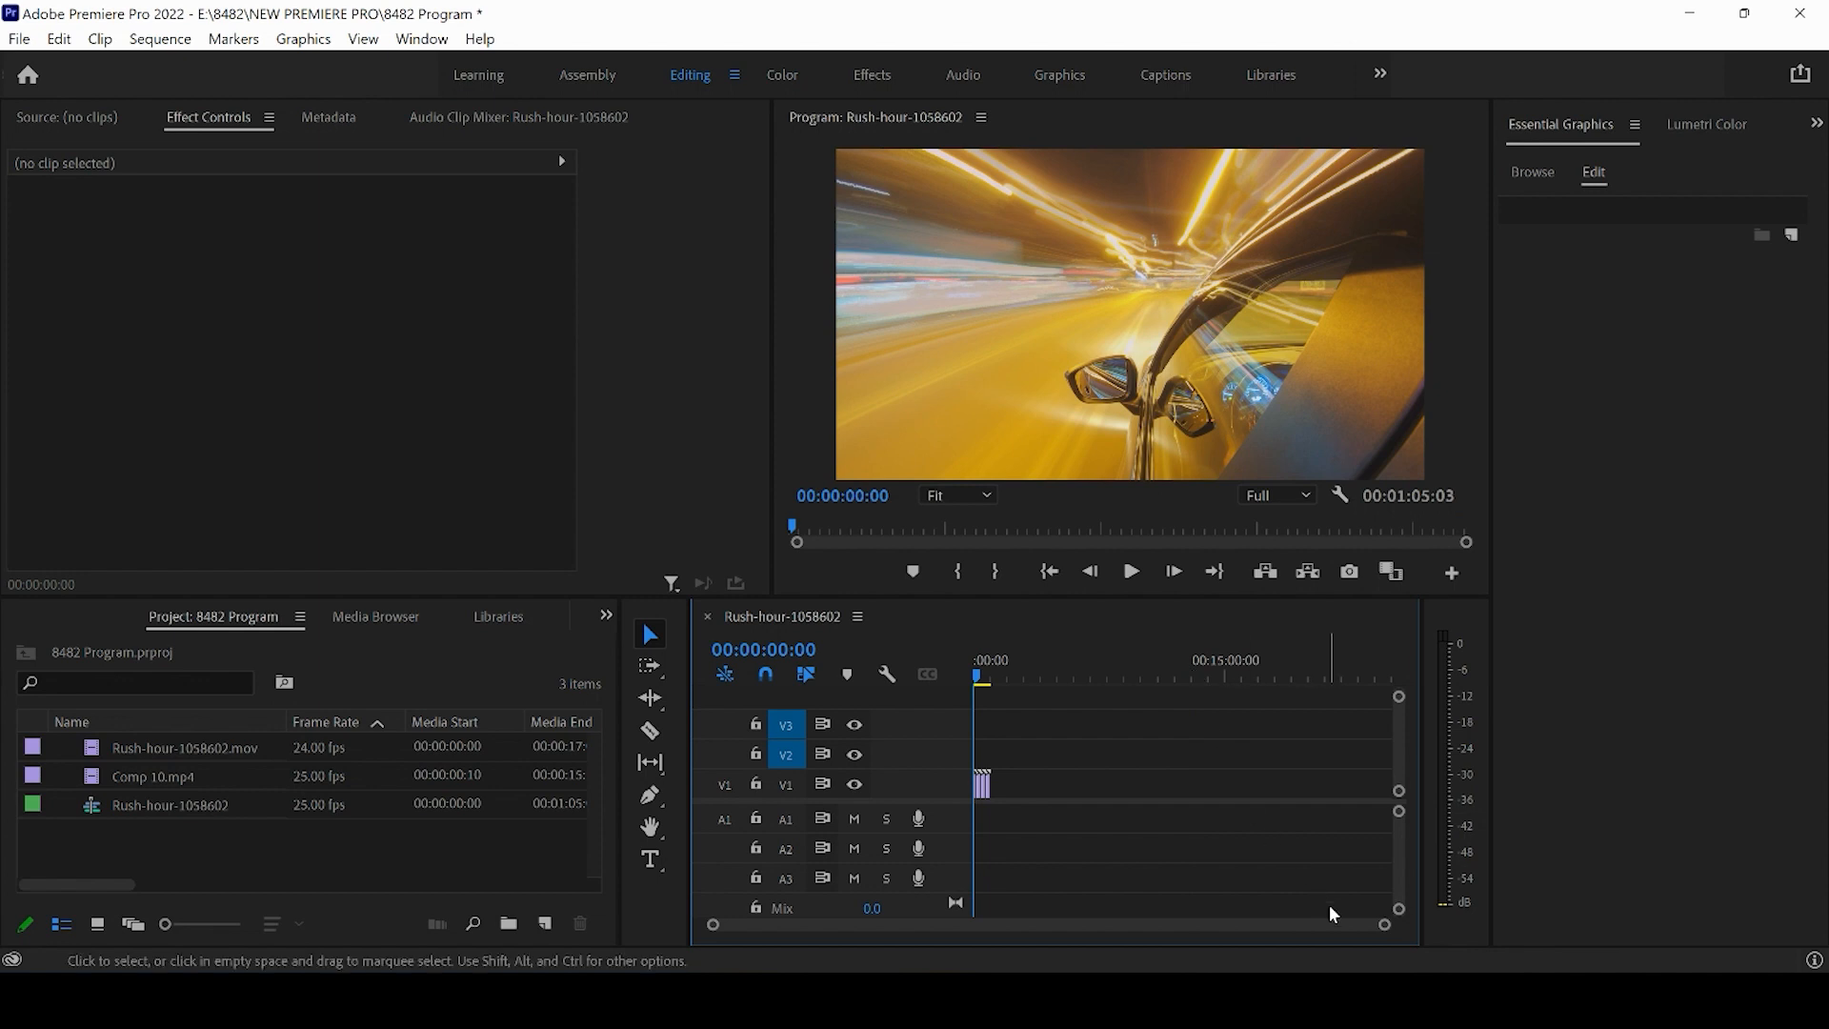
pyautogui.moveTo(1381, 926); pyautogui.dragTo(1168, 951)
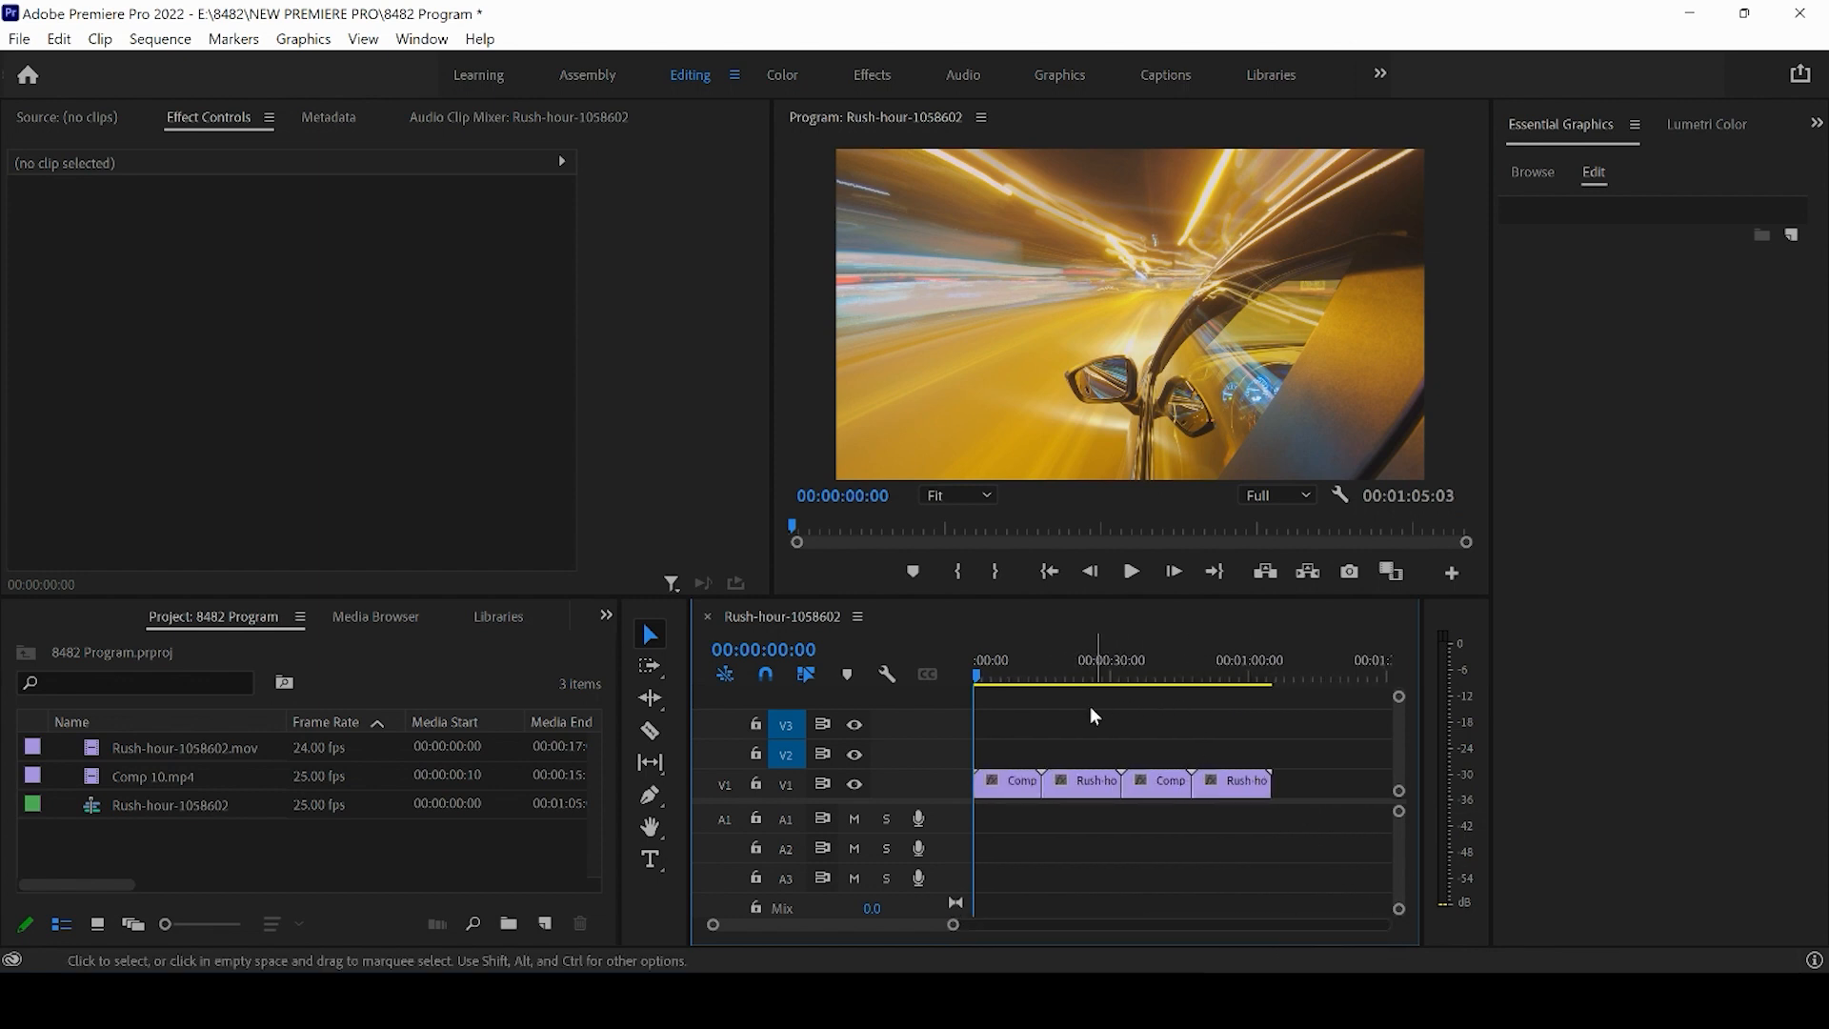
pyautogui.hotkey('ctrl', 'z')
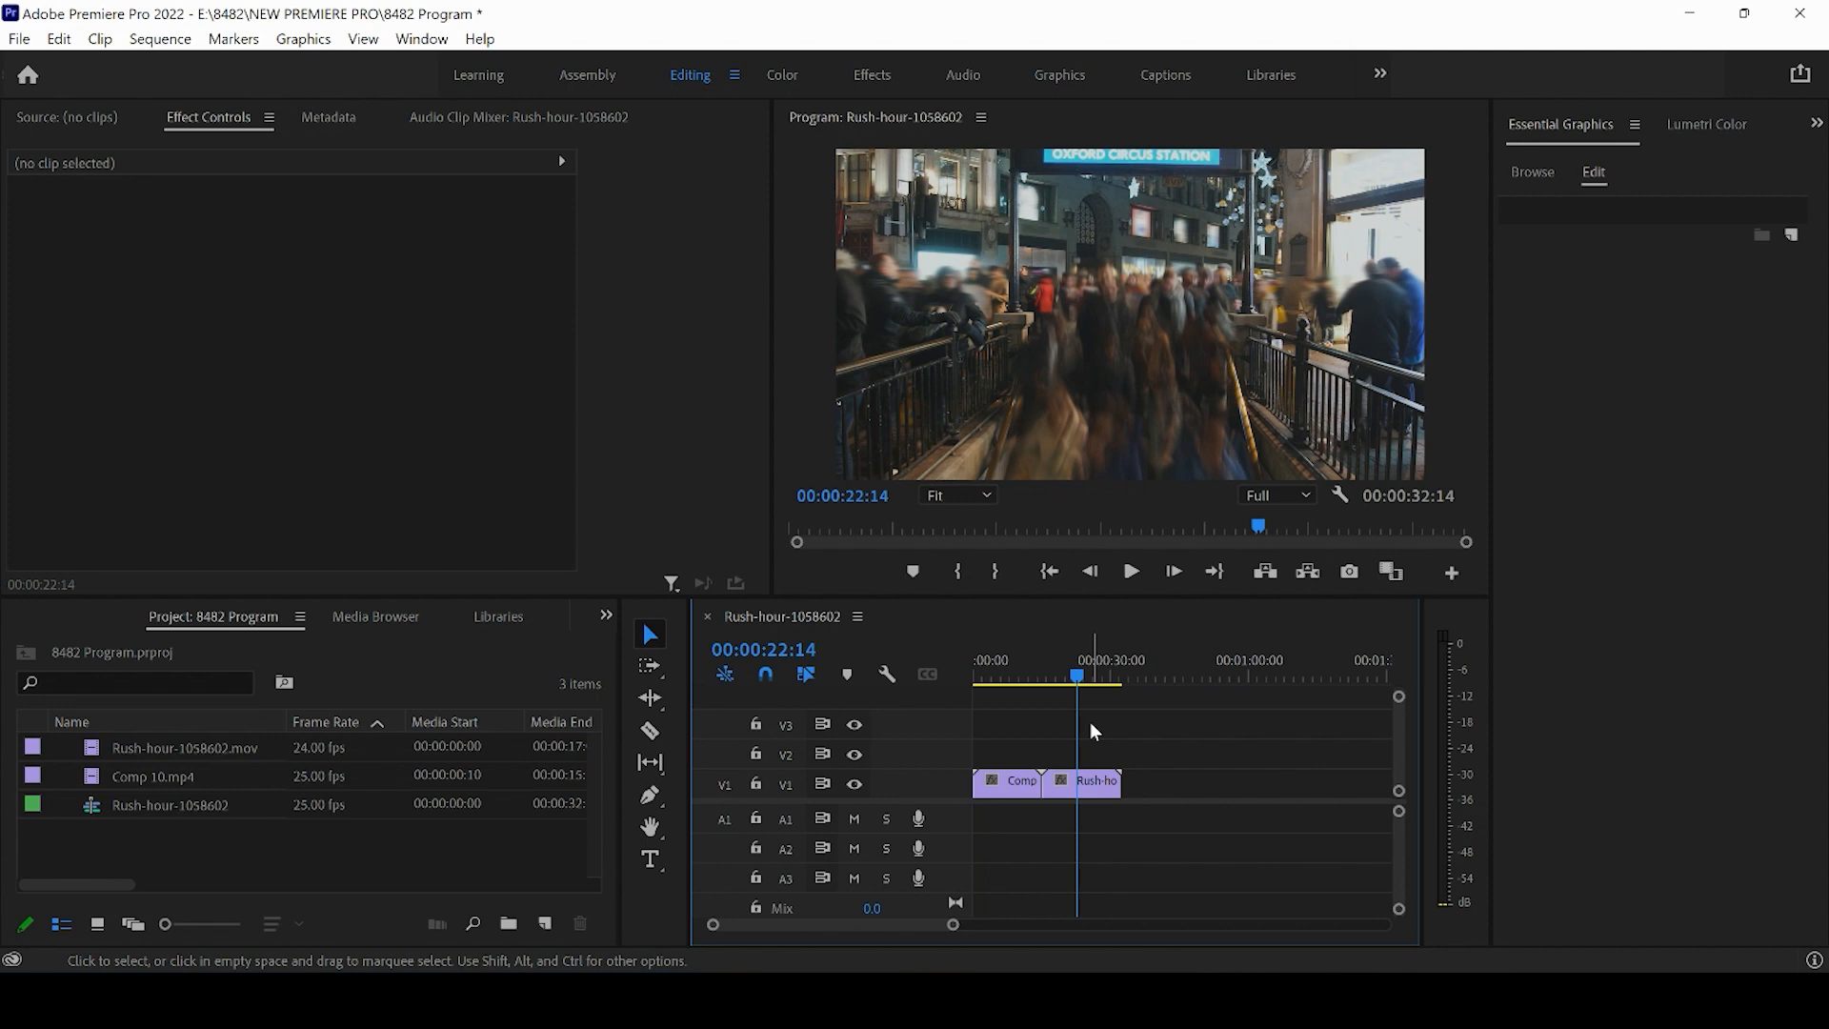
# - Target track V1 and mark the first clip under the playhead at about 00:10 as the in/out range
pyautogui.click(787, 787)
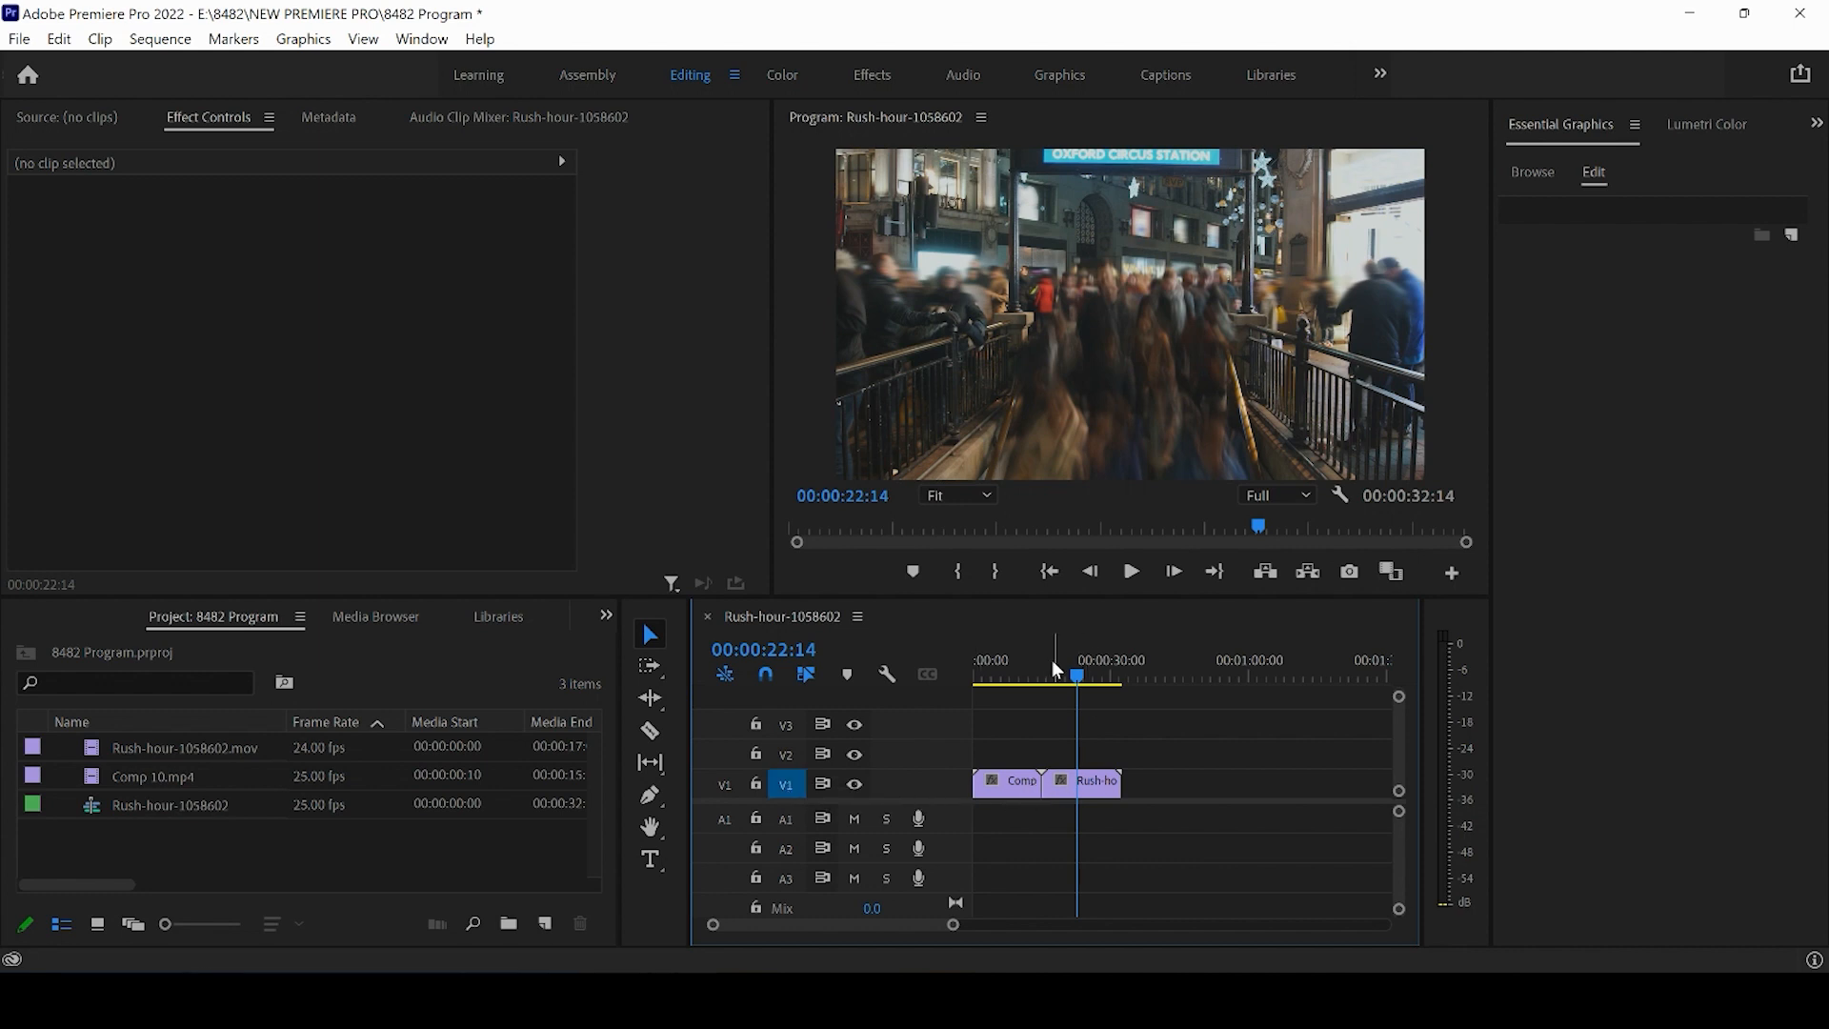
pyautogui.moveTo(1055, 670); pyautogui.dragTo(1020, 670)
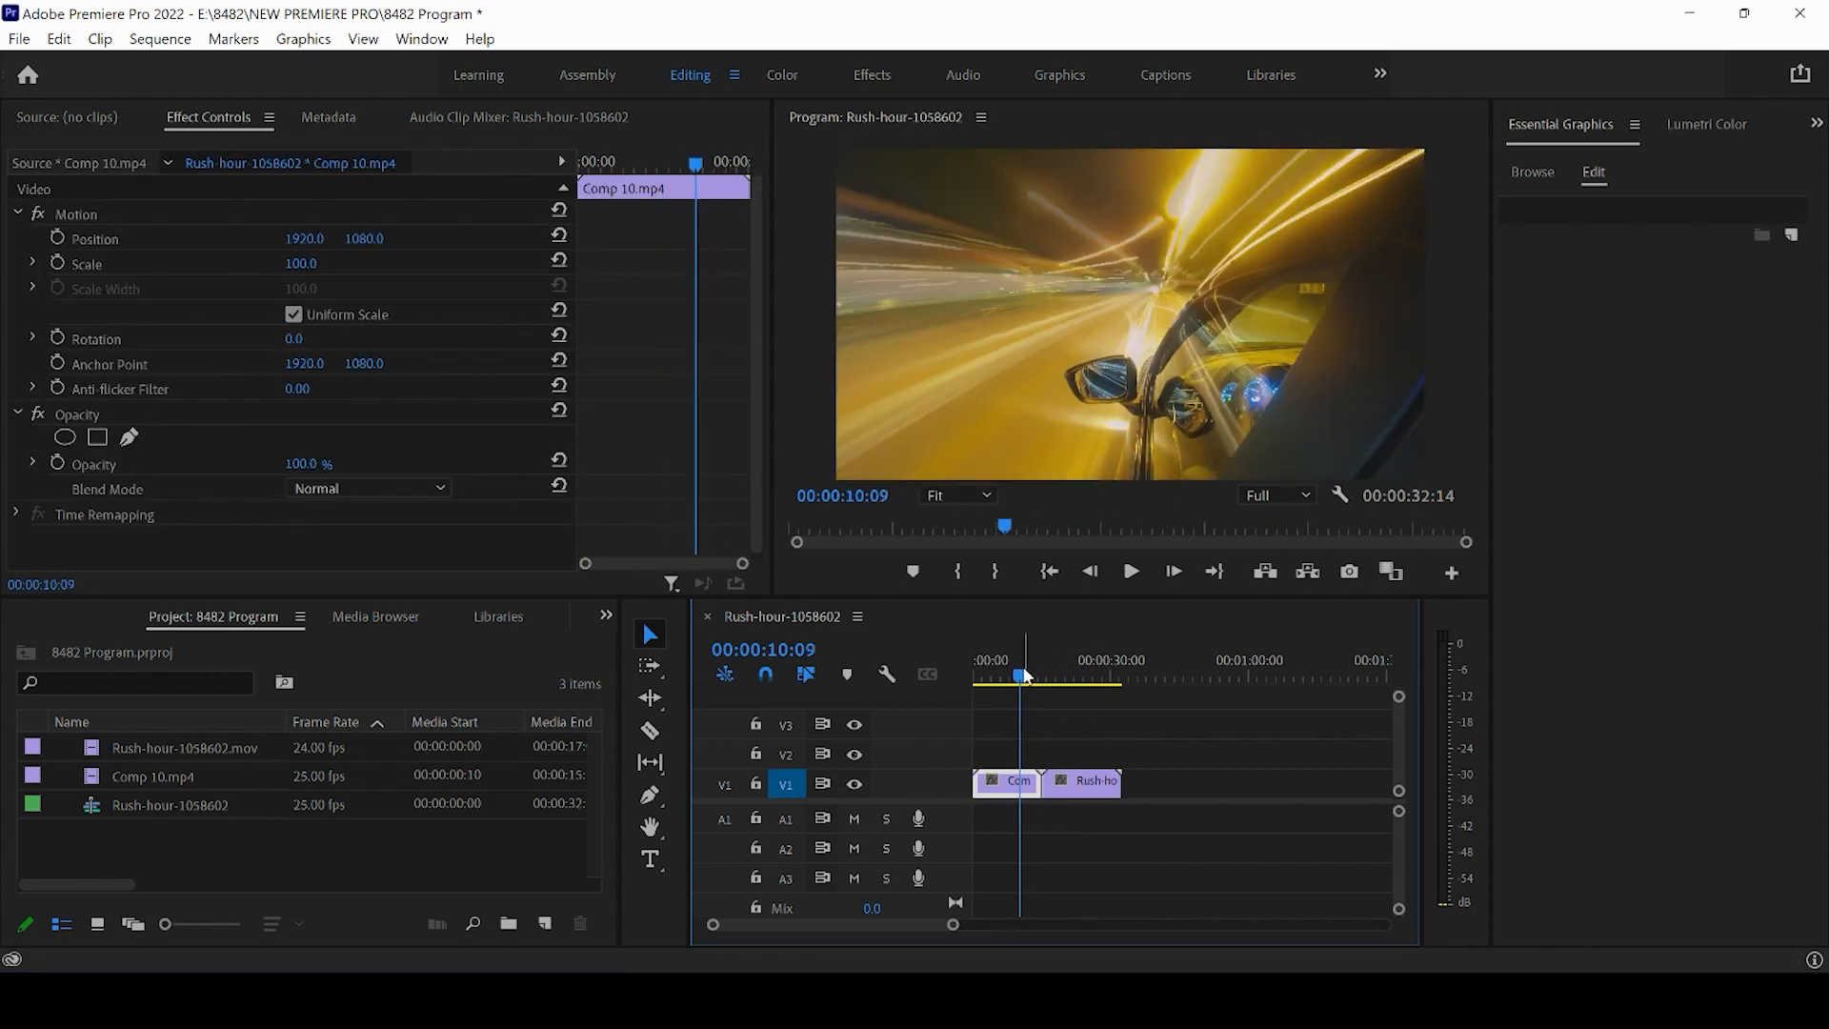
pyautogui.press('x')
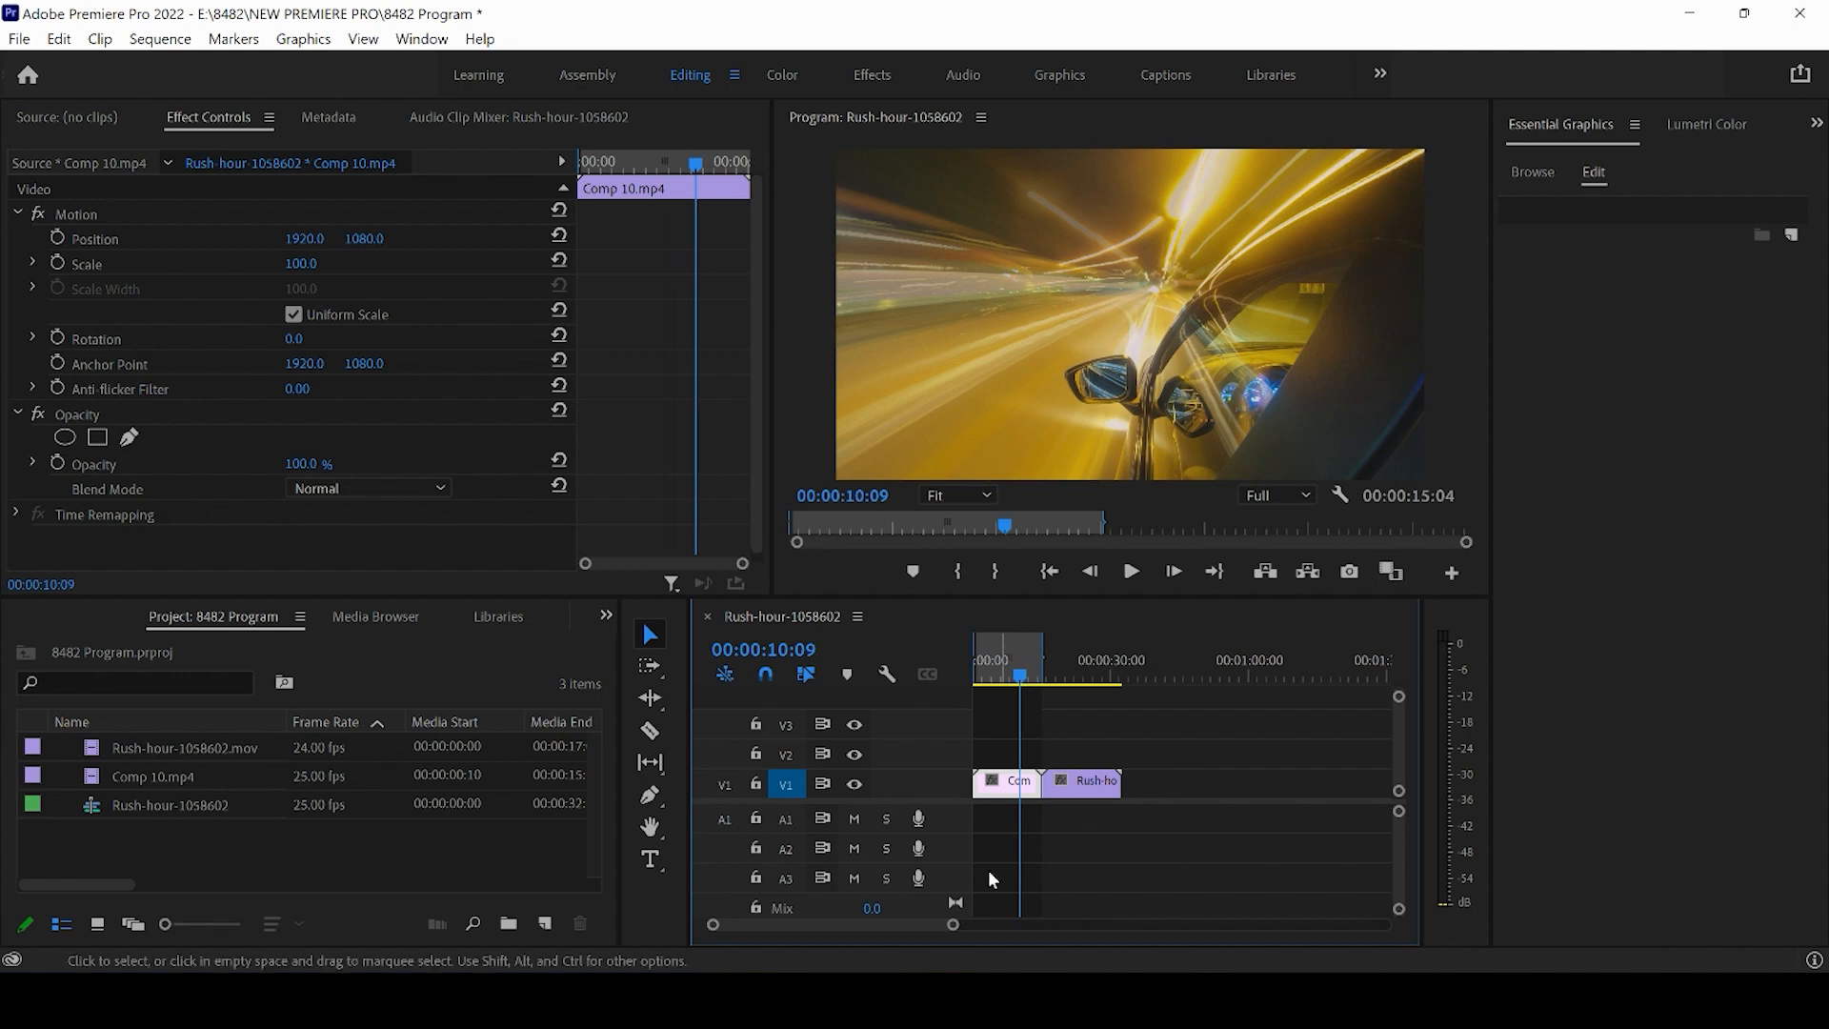
# - Extend the marked range's out point to the end of the second V1 clip
pyautogui.moveTo(952, 925)
pyautogui.mouseDown()
pyautogui.moveTo(848, 924)
pyautogui.moveTo(938, 932)
pyautogui.mouseUp()
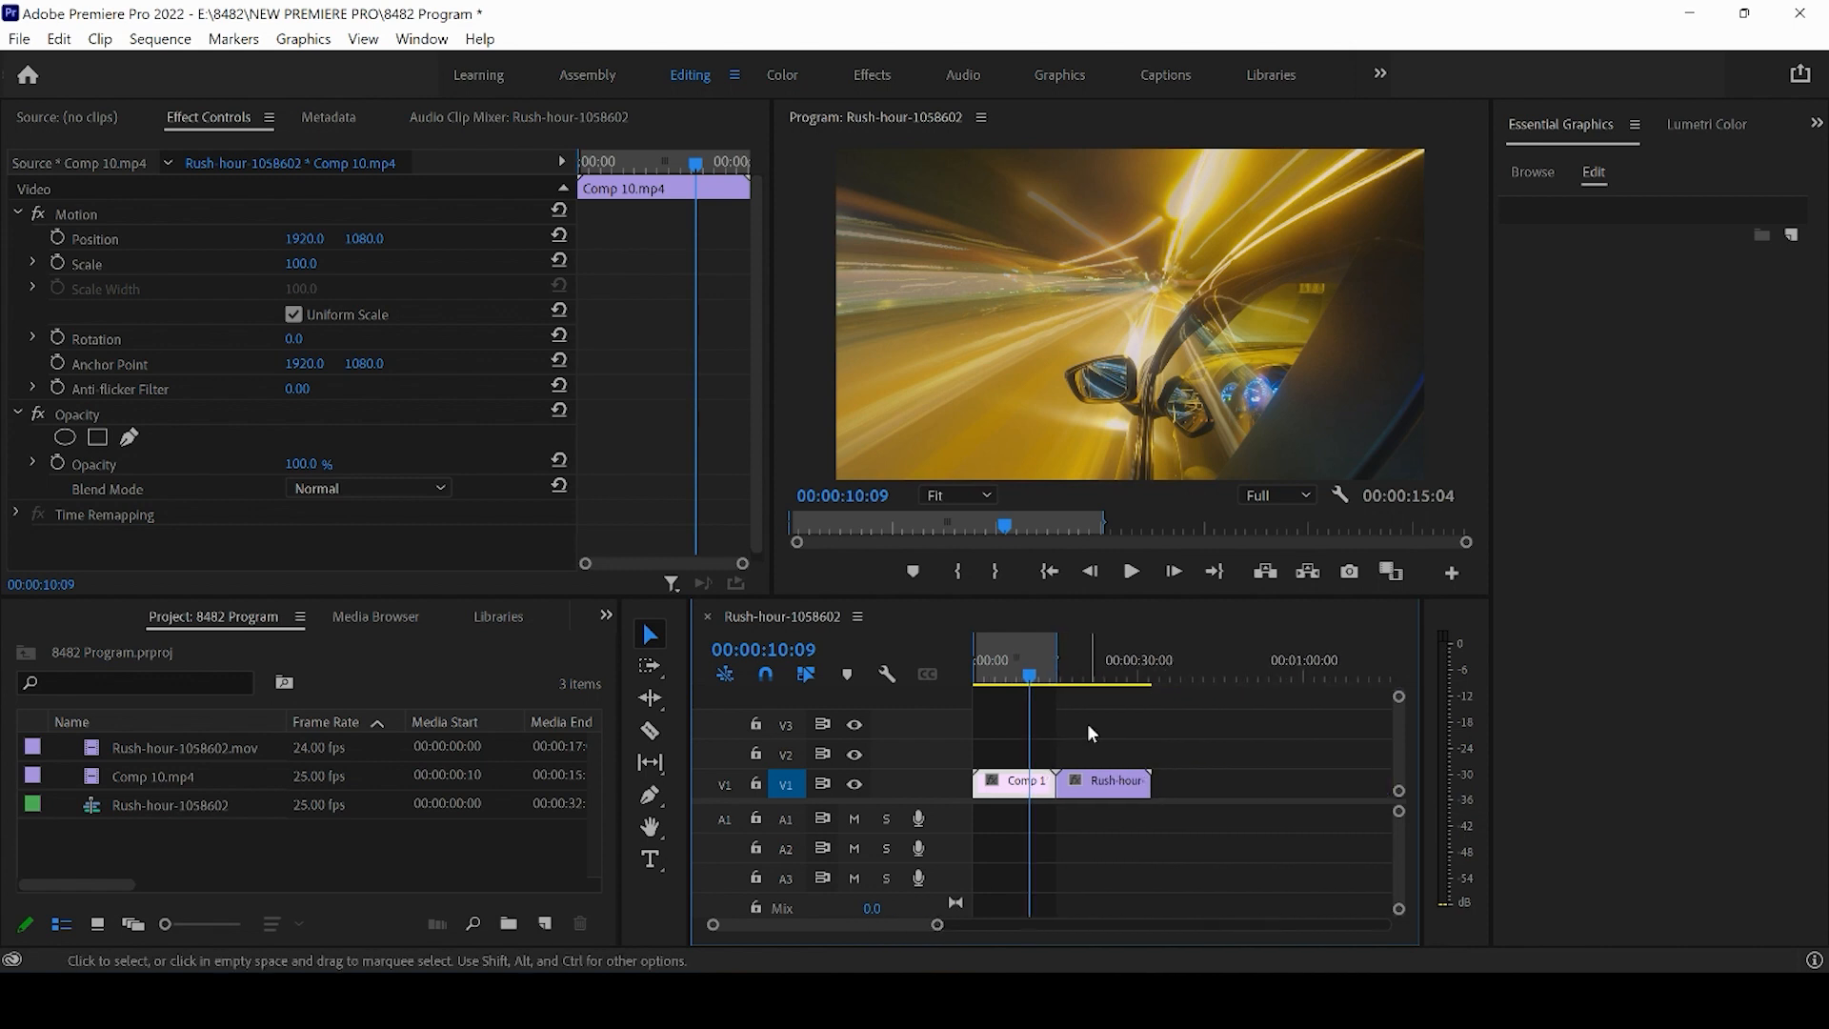
pyautogui.moveTo(1029, 659); pyautogui.dragTo(958, 665)
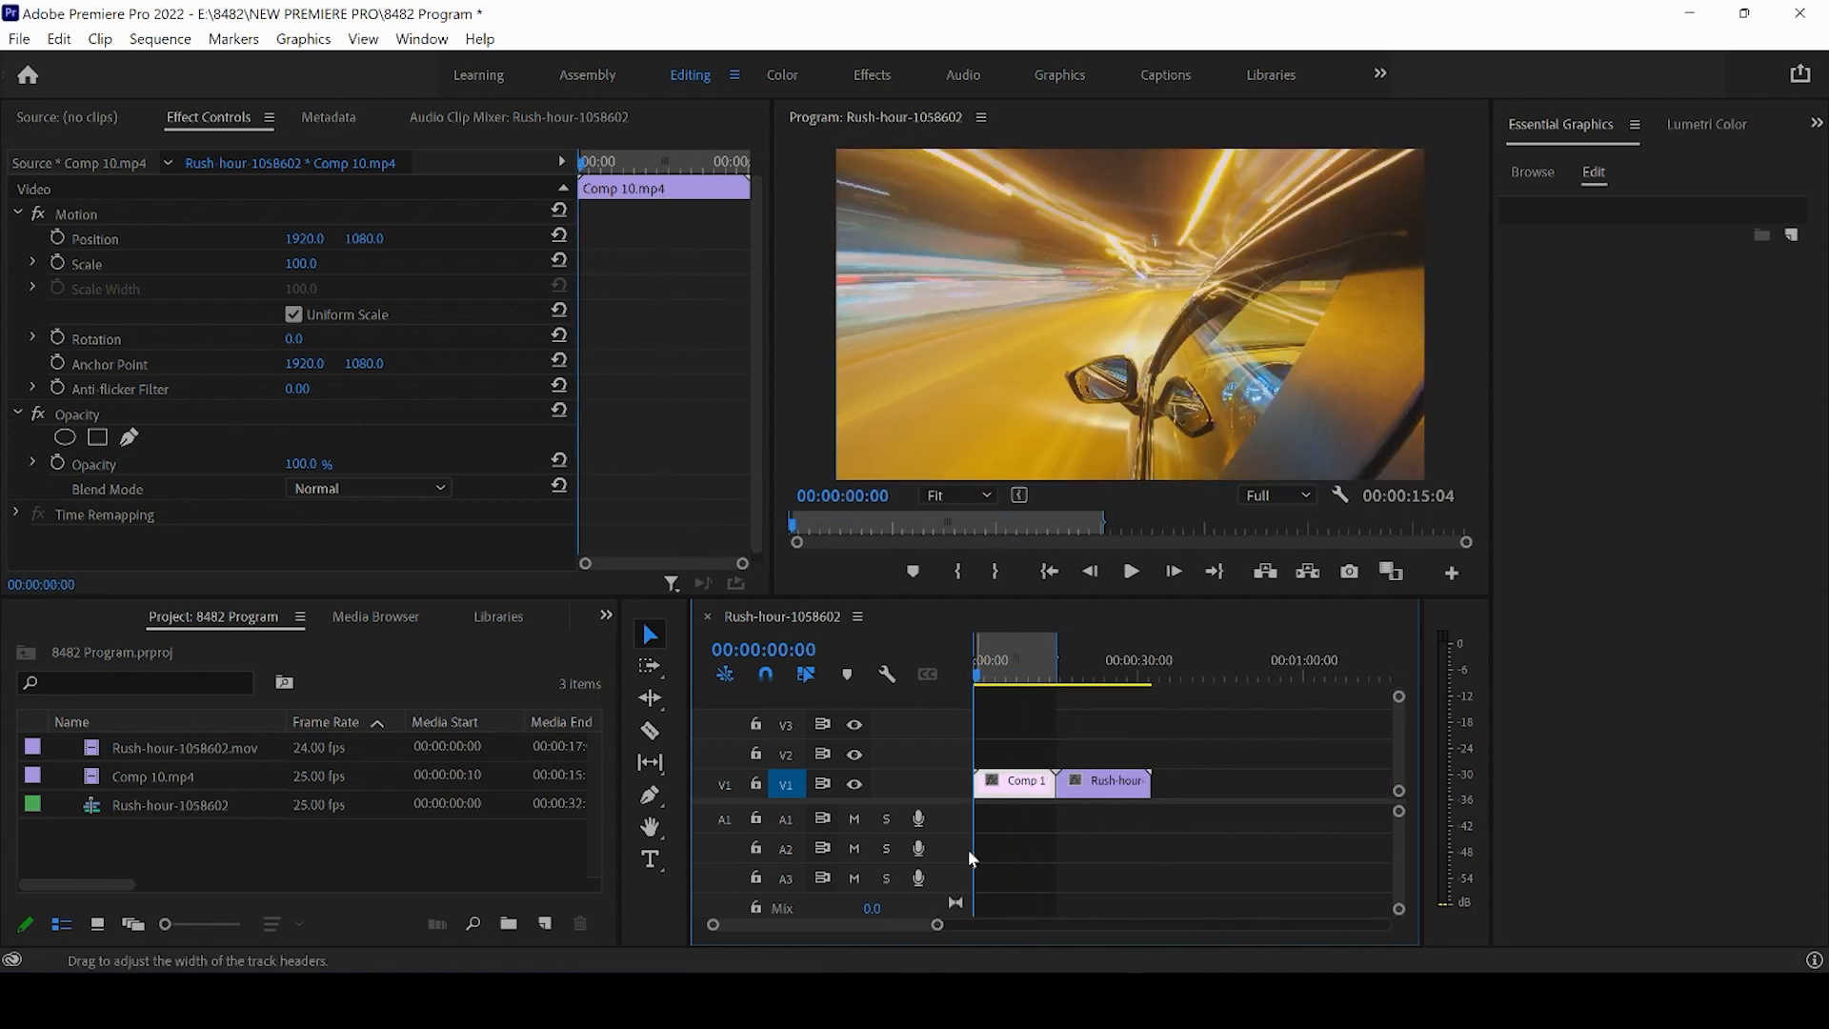
pyautogui.moveTo(937, 925); pyautogui.dragTo(972, 950)
pyautogui.moveTo(1100, 660); pyautogui.dragTo(1121, 666)
pyautogui.moveTo(891, 928)
pyautogui.mouseDown()
pyautogui.moveTo(747, 930)
pyautogui.moveTo(910, 926)
pyautogui.mouseUp()
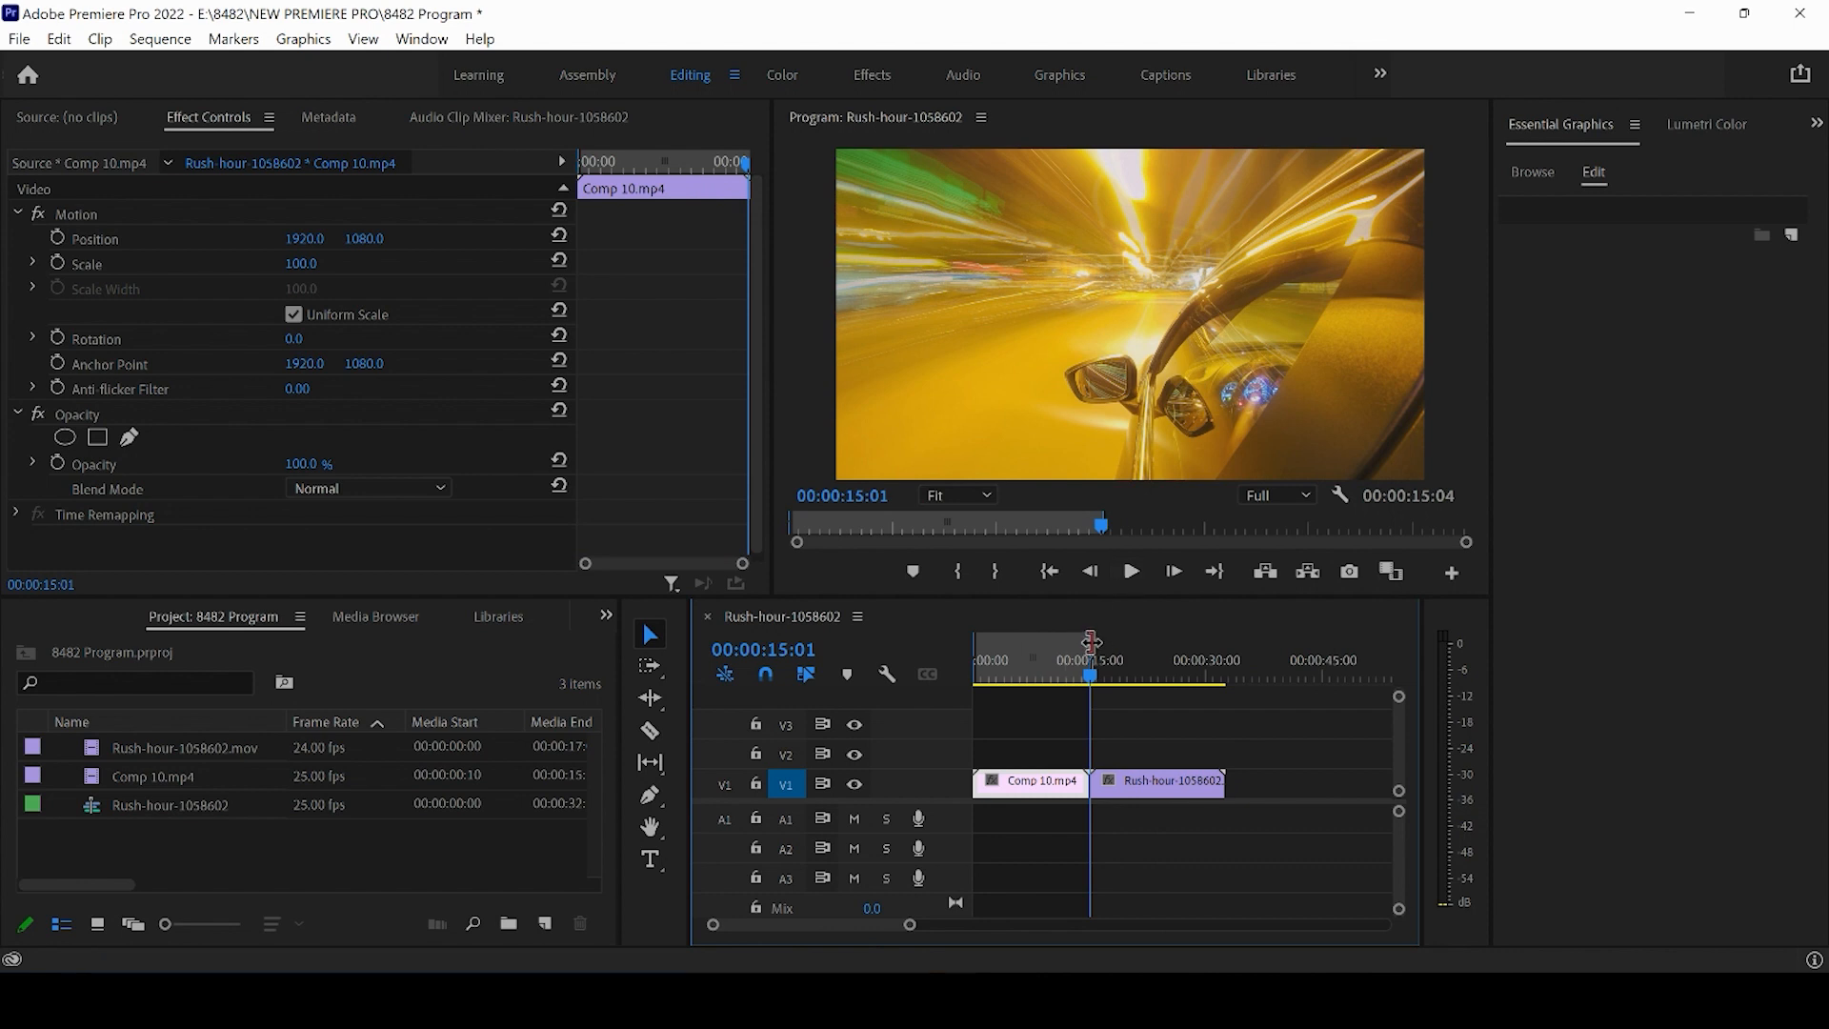
pyautogui.moveTo(1166, 645); pyautogui.dragTo(1226, 645)
# - Open the Export Settings dialog for the marked range and cancel it without exporting
pyautogui.click(1135, 742)
pyautogui.click(1123, 672)
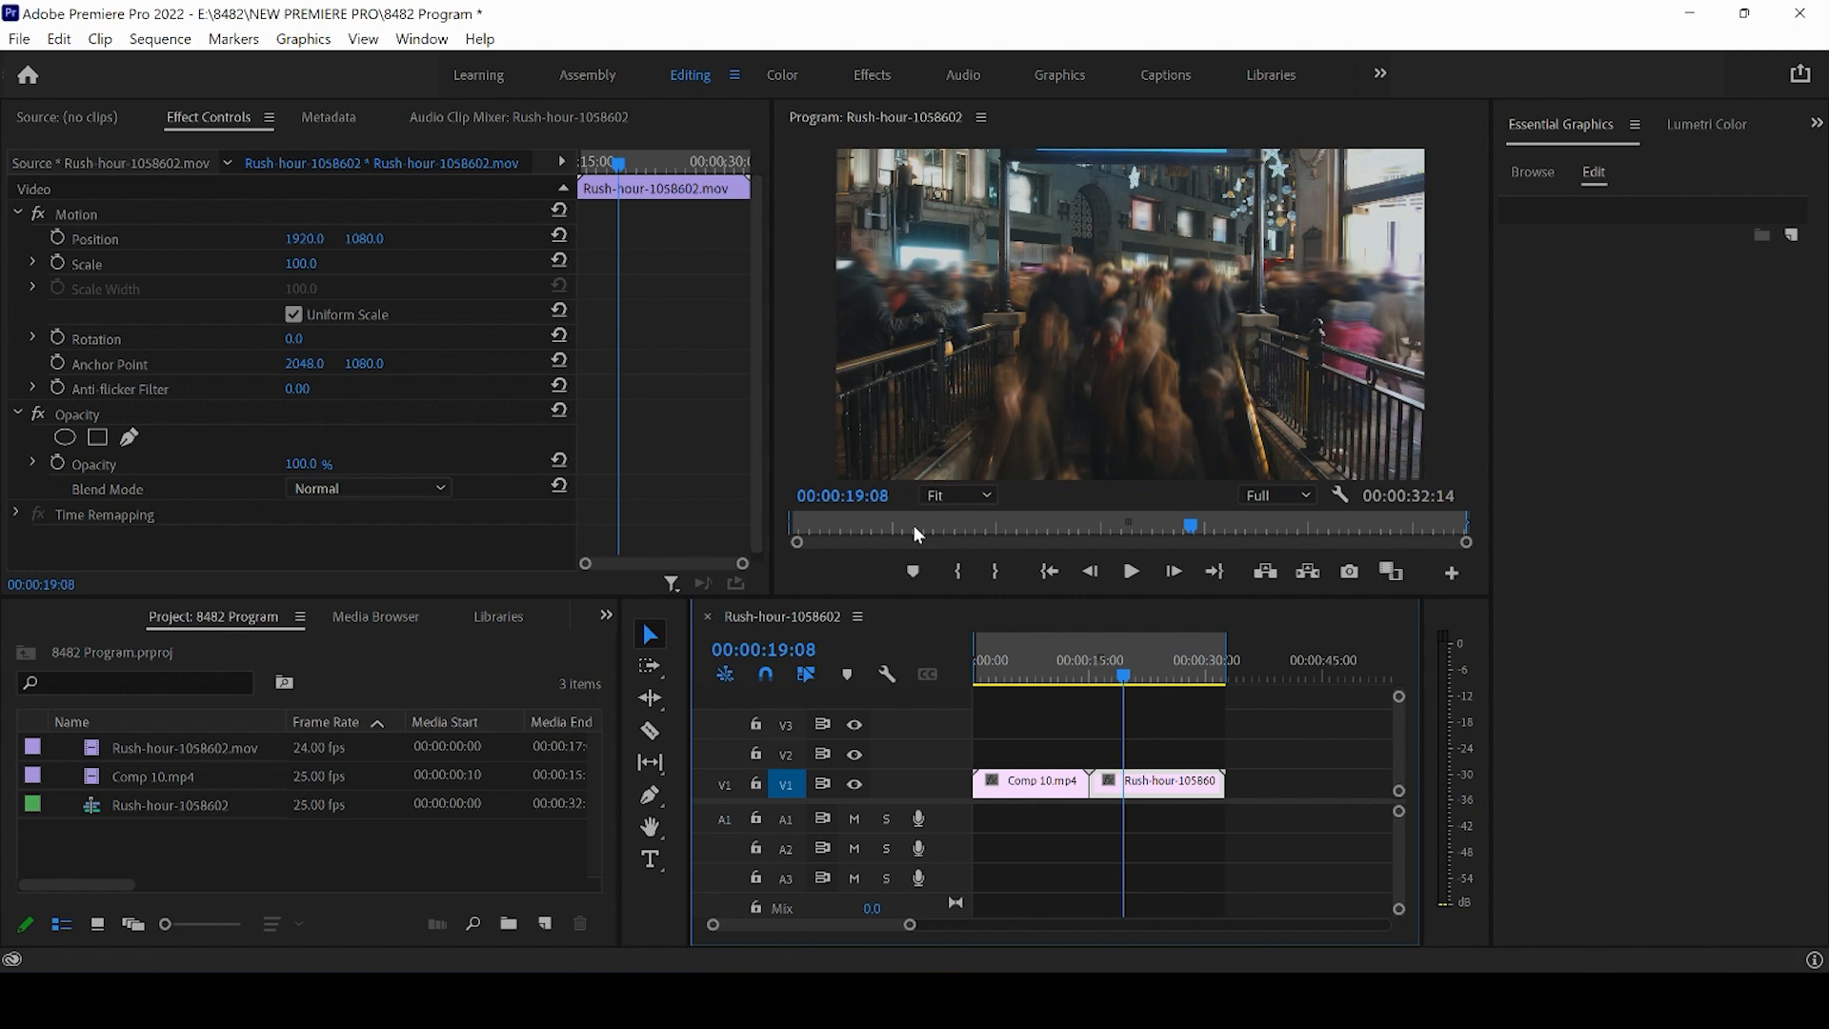
pyautogui.hotkey('ctrl', 'm')
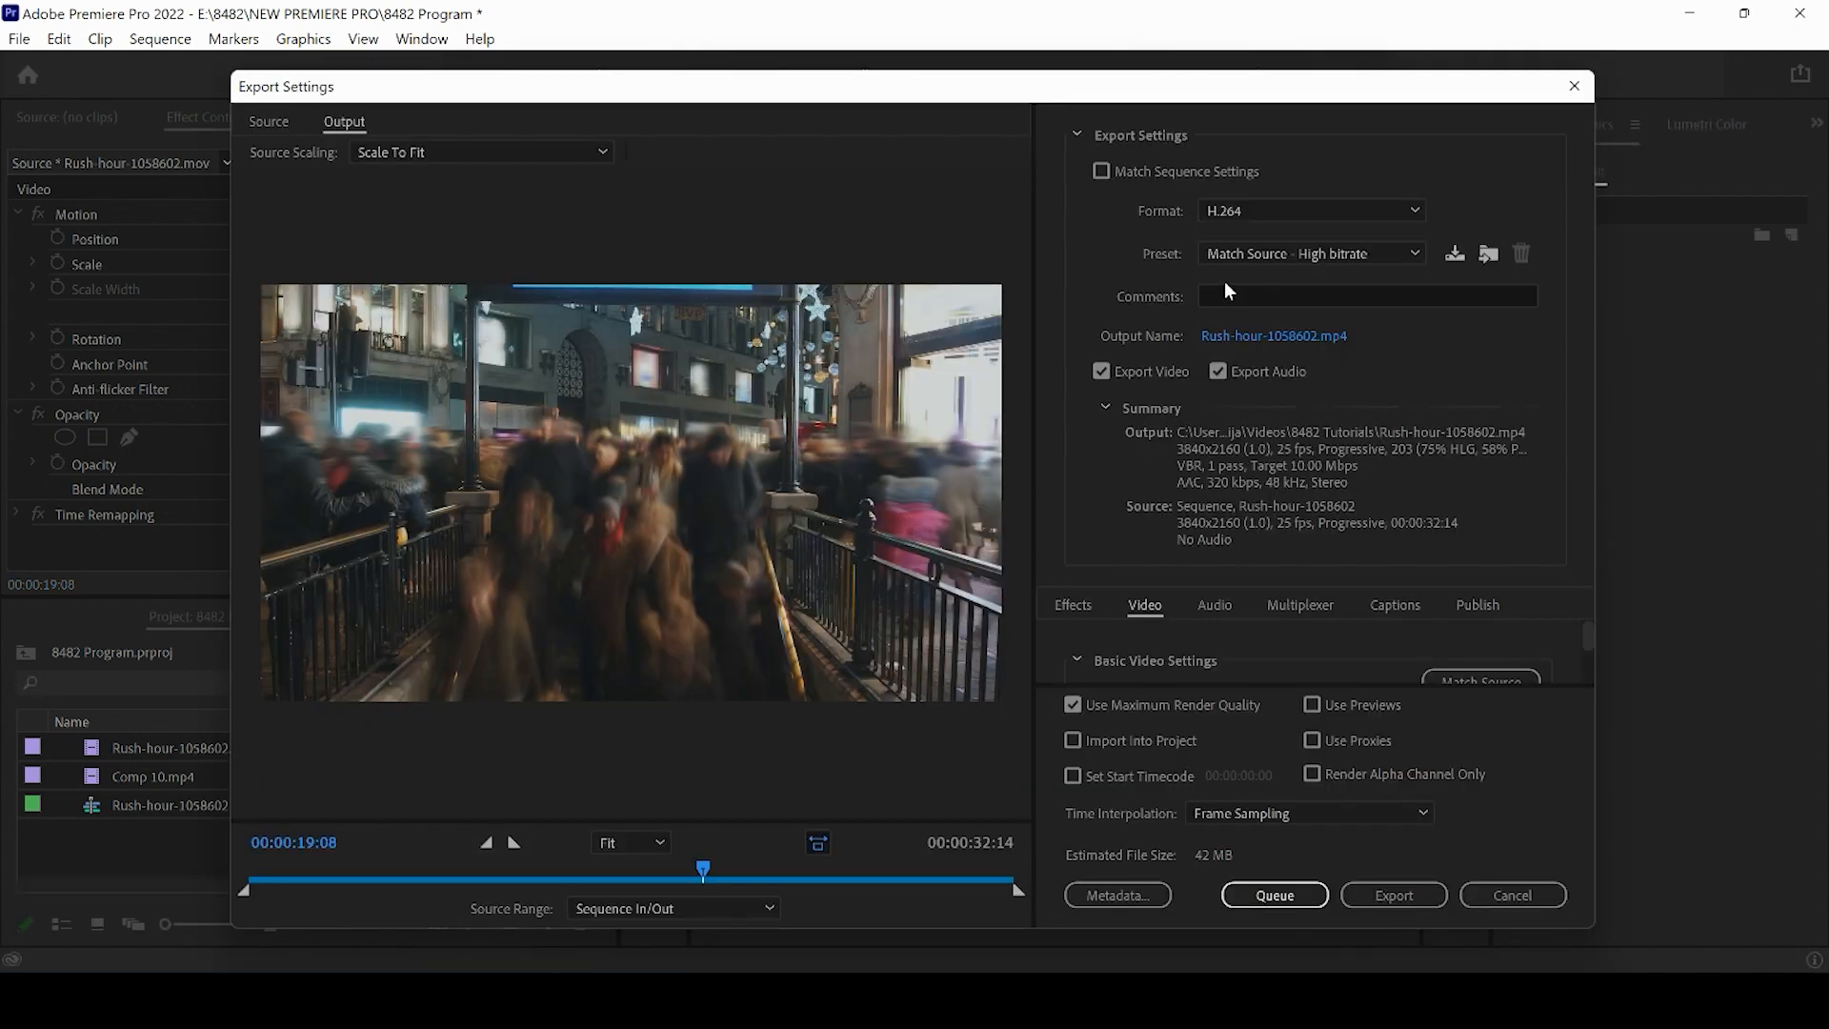
pyautogui.click(1488, 897)
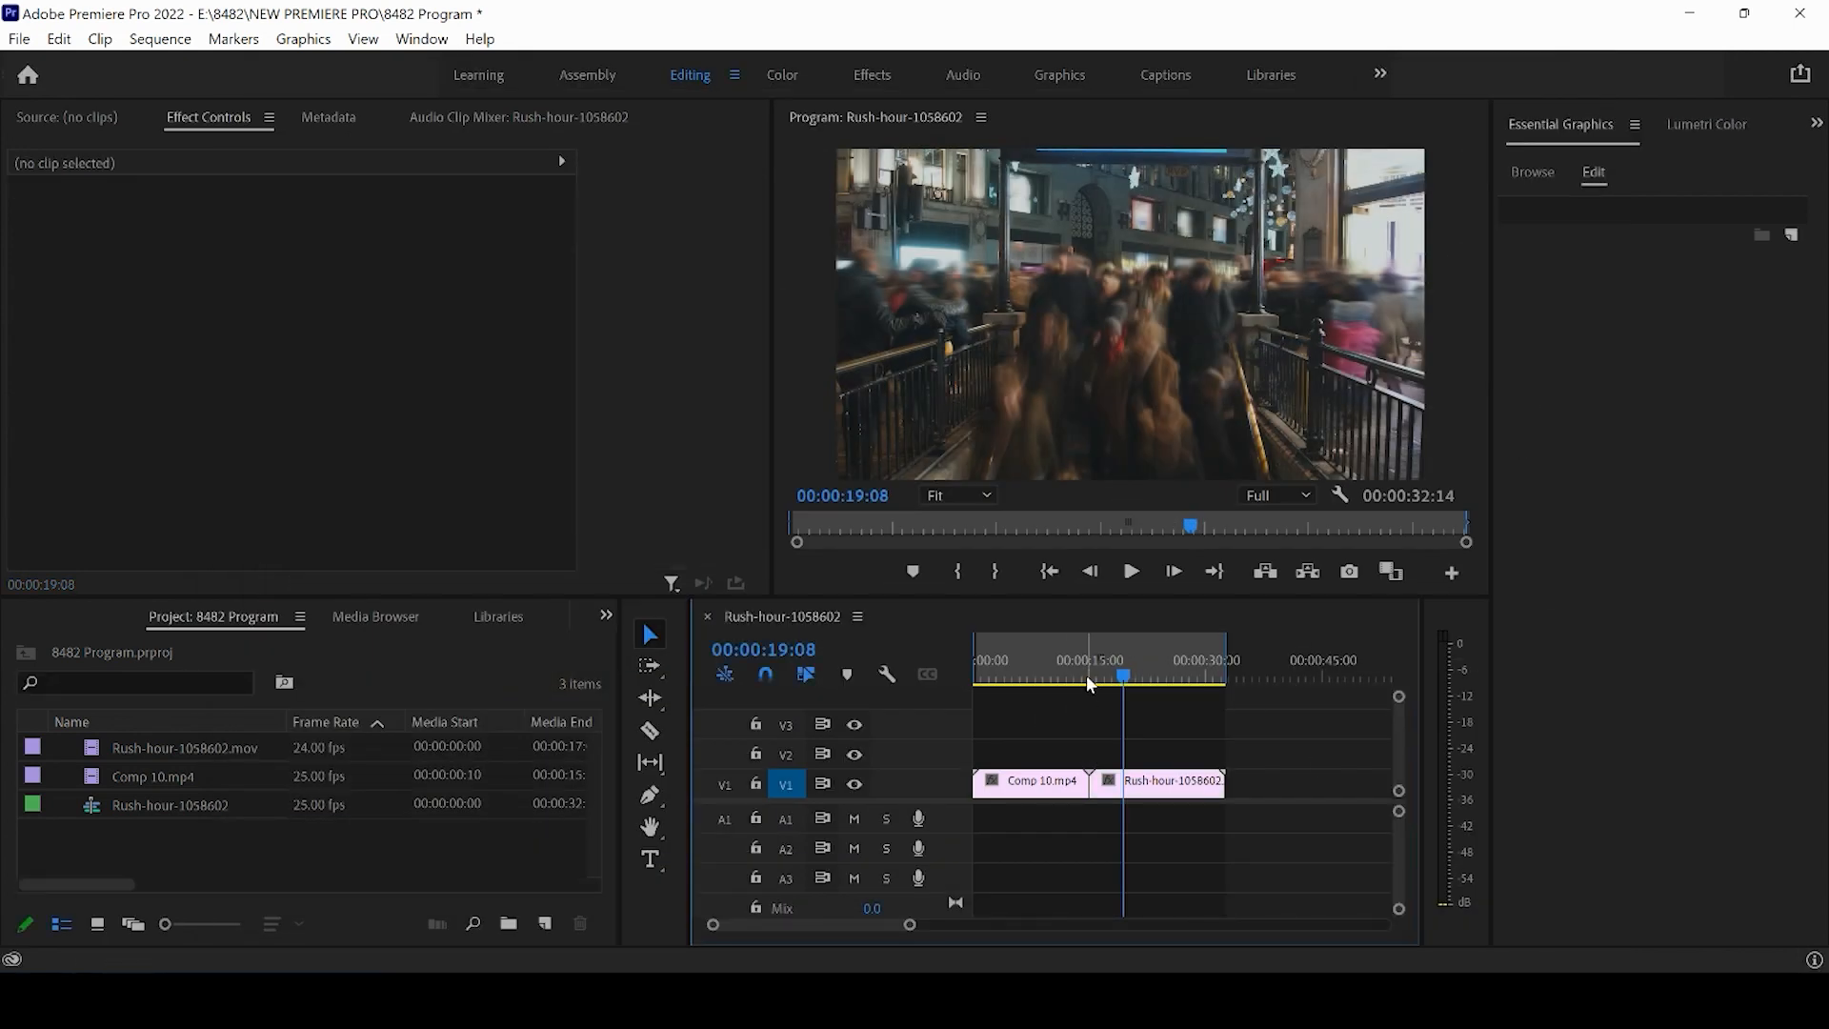